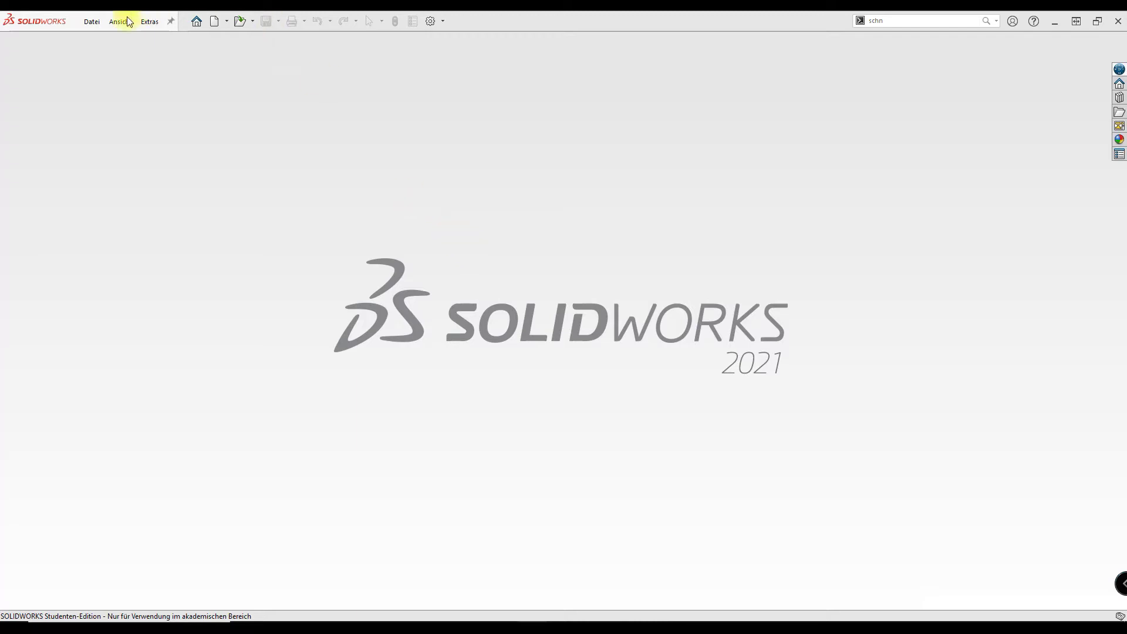
Step: Create a new part document (Teil7) from the Teil template
{"action": "left_click", "coordinate": [214, 22]}
{"action": "left_click", "coordinate": [398, 254]}
{"action": "left_click", "coordinate": [601, 452]}
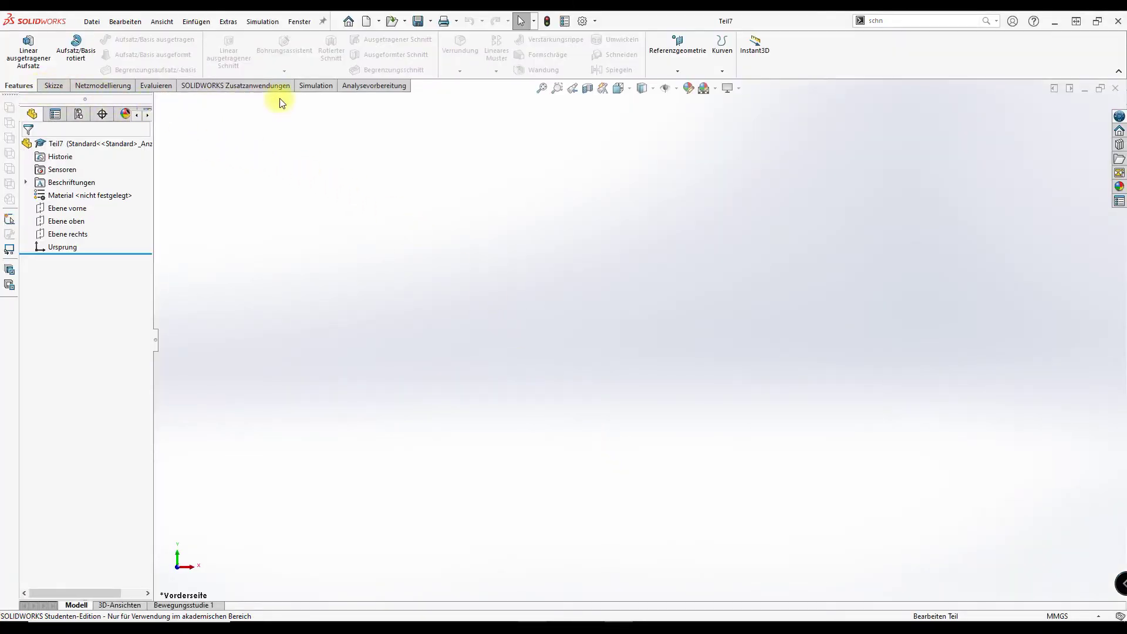
Step: Enable the Oberflächen tab in the CommandManager
{"action": "right_click", "coordinate": [395, 90]}
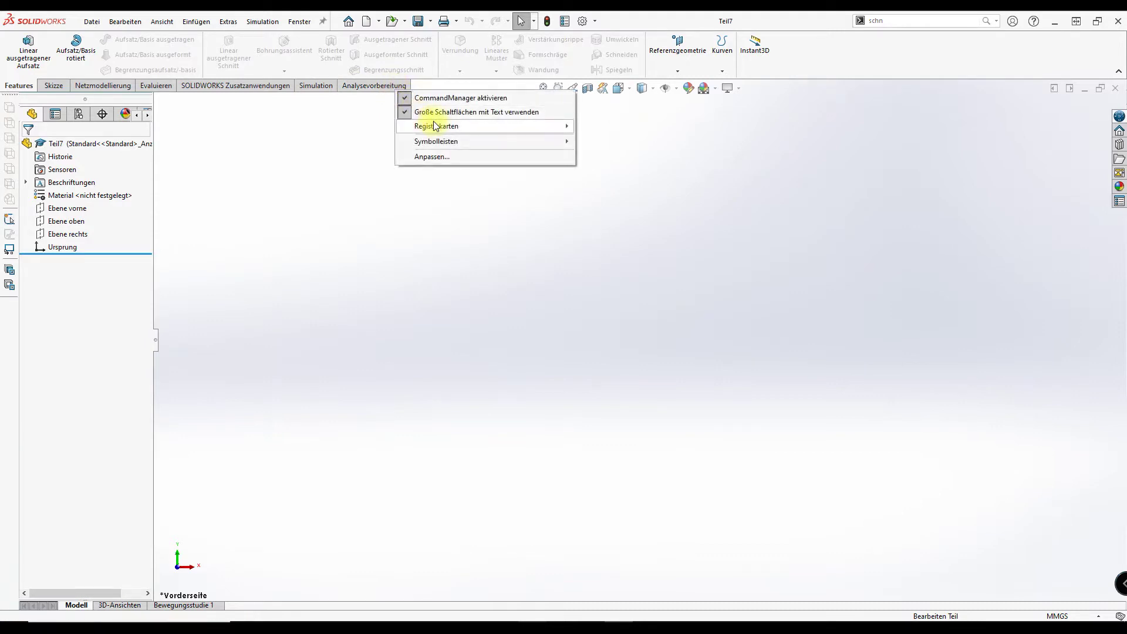
{"action": "left_click", "coordinate": [626, 170]}
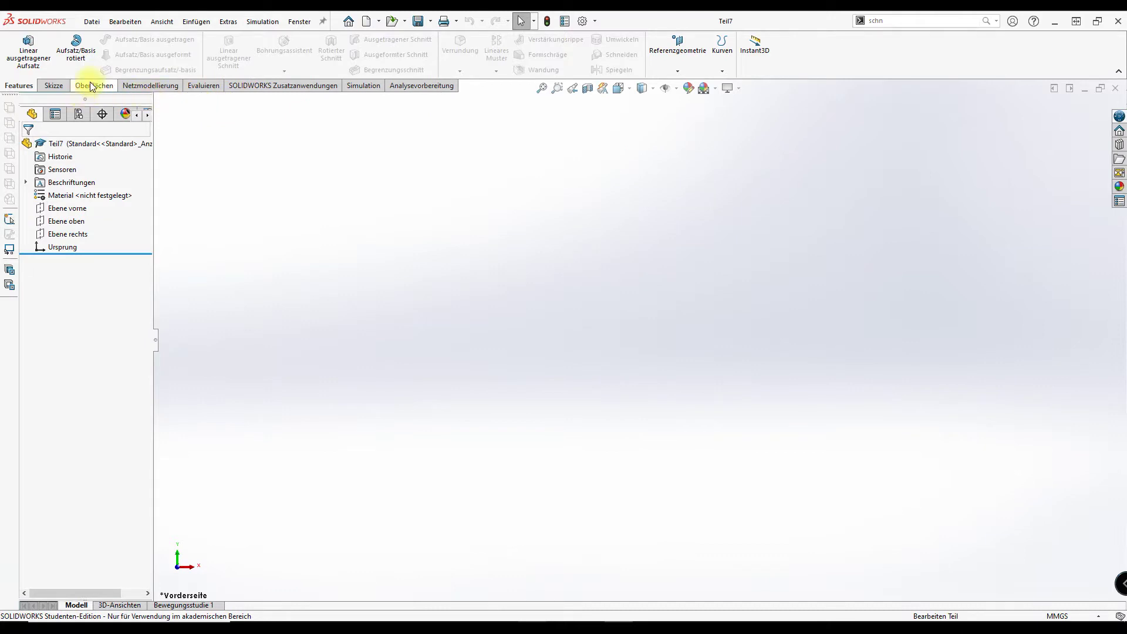
Step: On Ebene oben, sketch a centre rectangle starting from the origin
{"action": "left_click", "coordinate": [54, 223]}
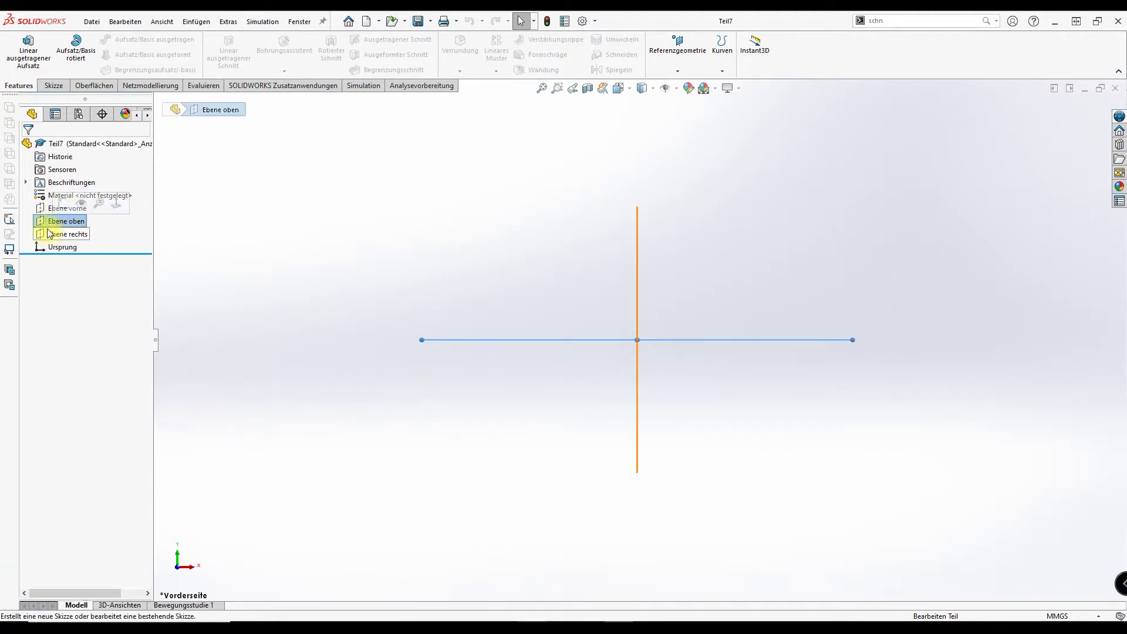
{"action": "left_click", "coordinate": [63, 205]}
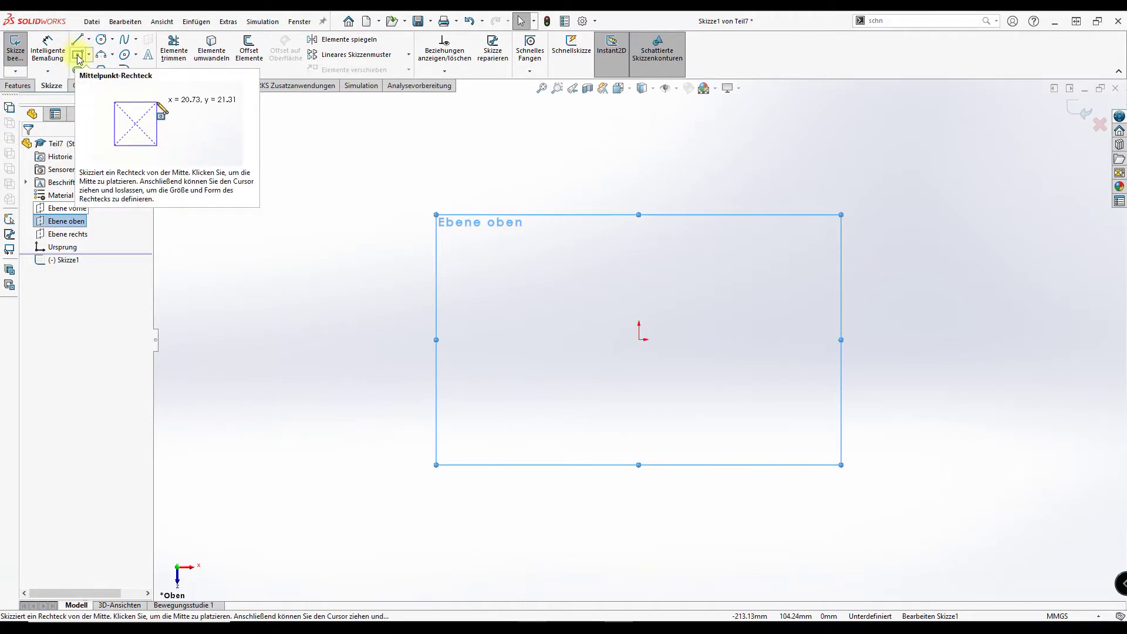
{"action": "left_click", "coordinate": [88, 55]}
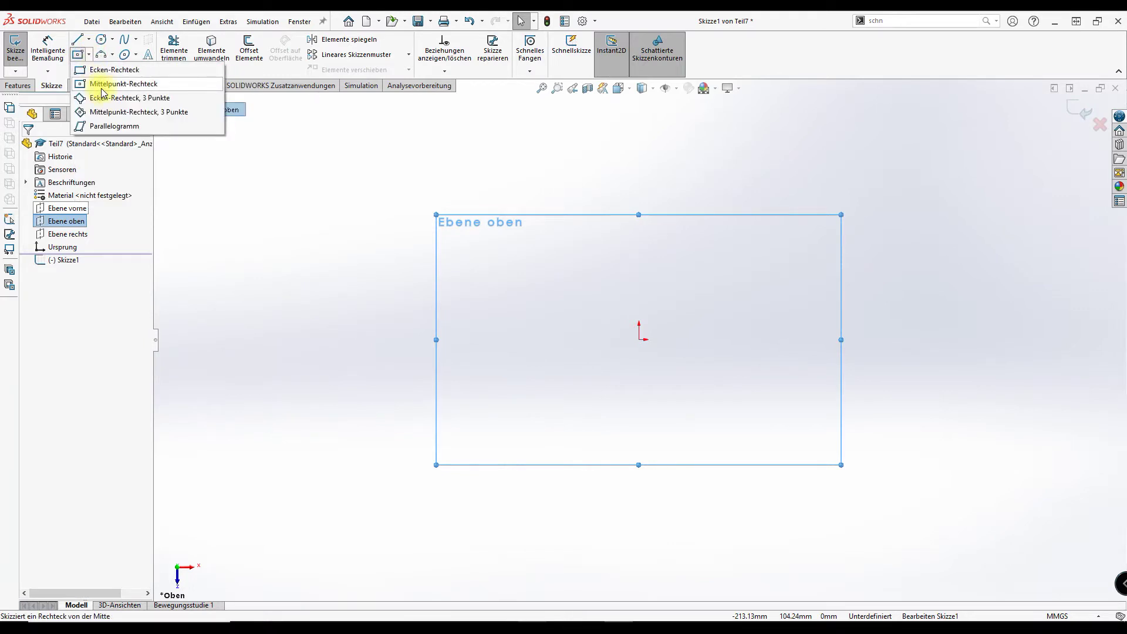
{"action": "left_click", "coordinate": [640, 340]}
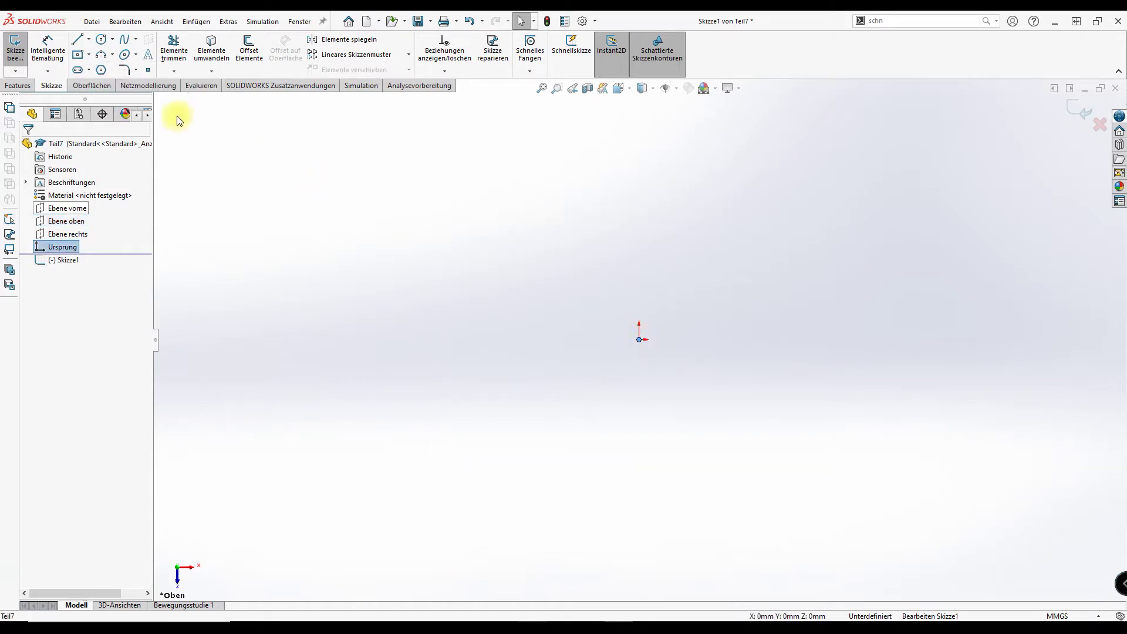
{"action": "left_click", "coordinate": [76, 55]}
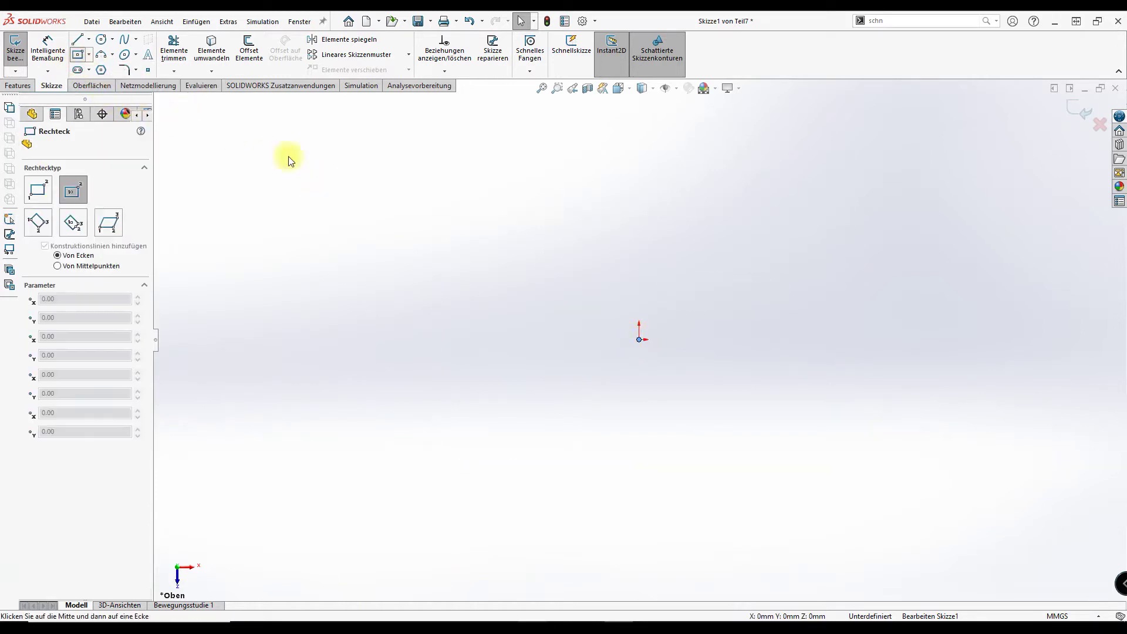
{"action": "left_click", "coordinate": [639, 340]}
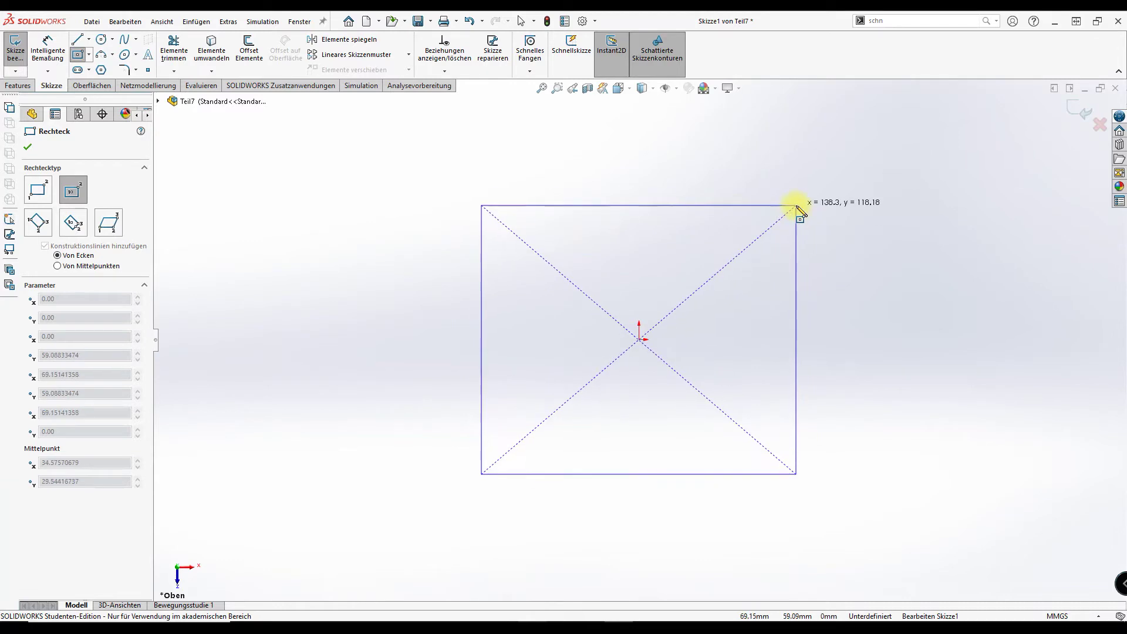
{"action": "left_click", "coordinate": [798, 193]}
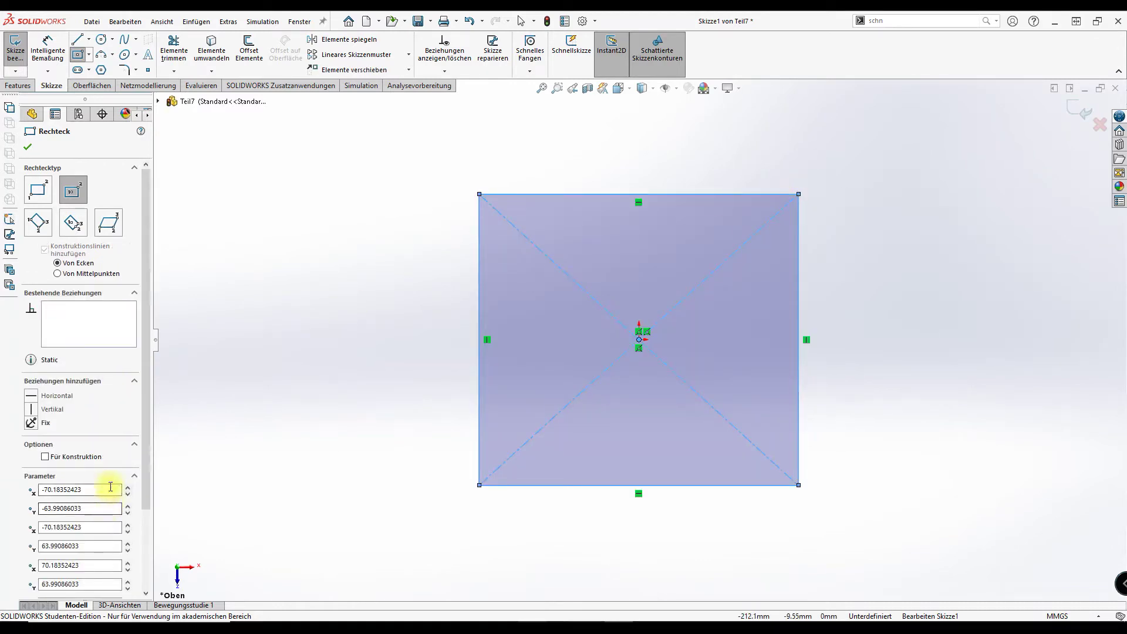
Step: Set the rectangle's corner coordinates to X -100 and Y -100, making a square
{"action": "scroll", "coordinate": [94, 521], "scroll_direction": "down", "scroll_amount": 3}
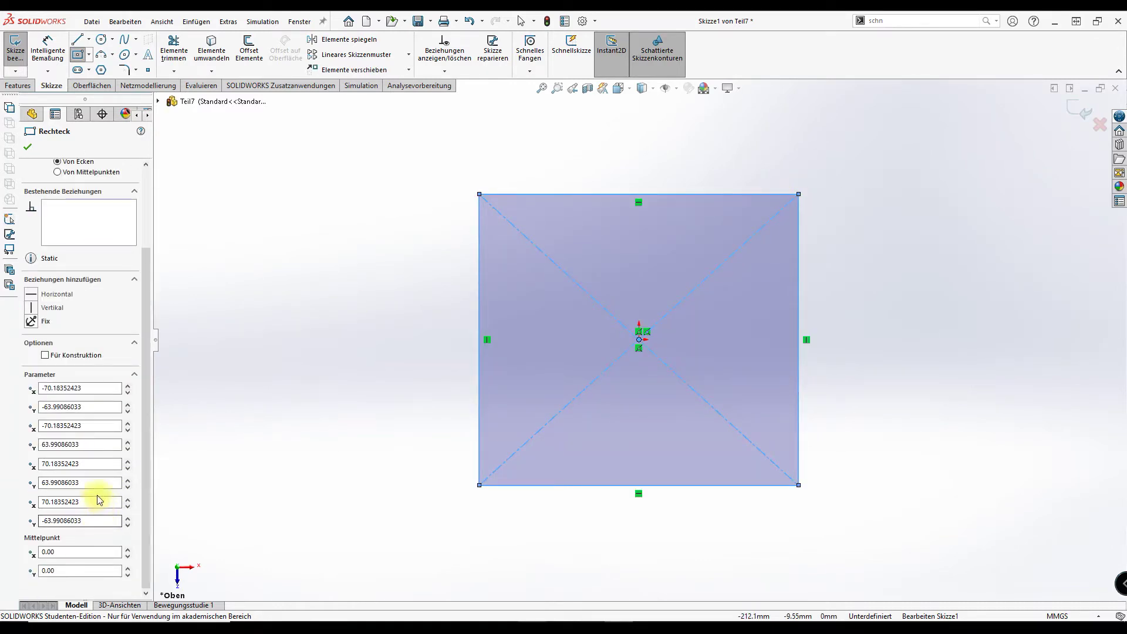
{"action": "left_click", "coordinate": [91, 388]}
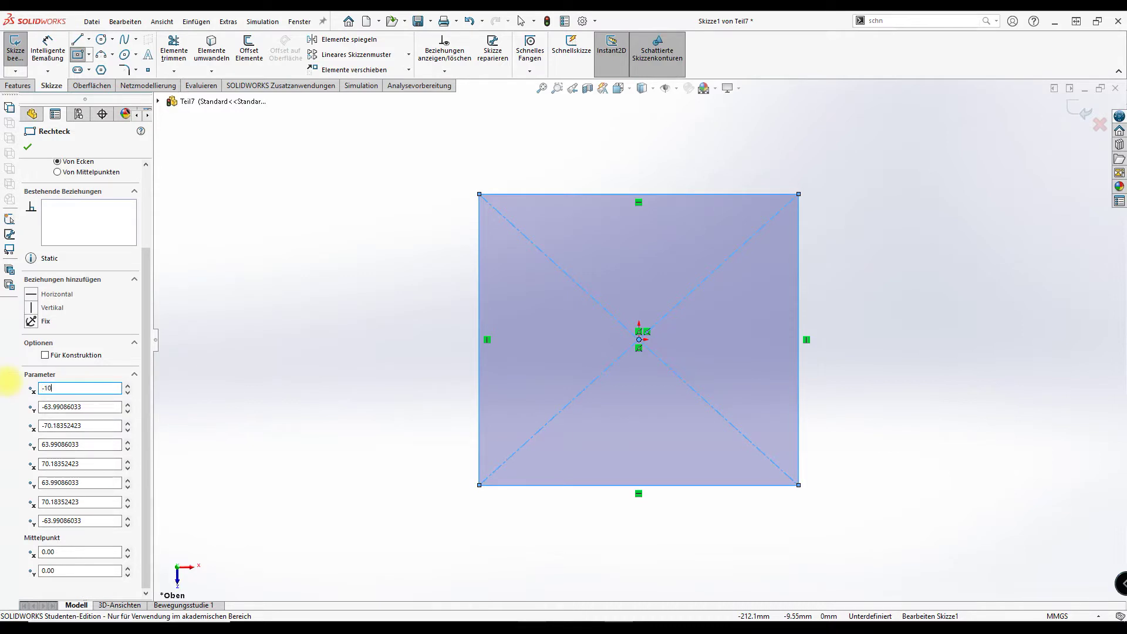
{"action": "left_click", "coordinate": [88, 406]}
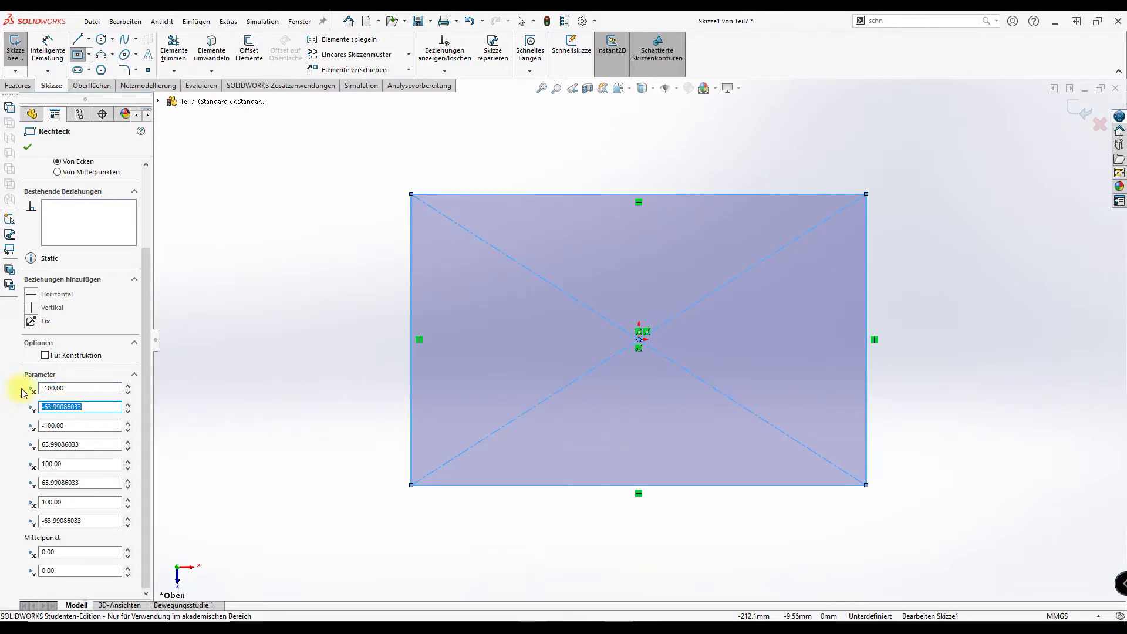
{"action": "type", "text": "-100"}
{"action": "key", "text": "Return"}
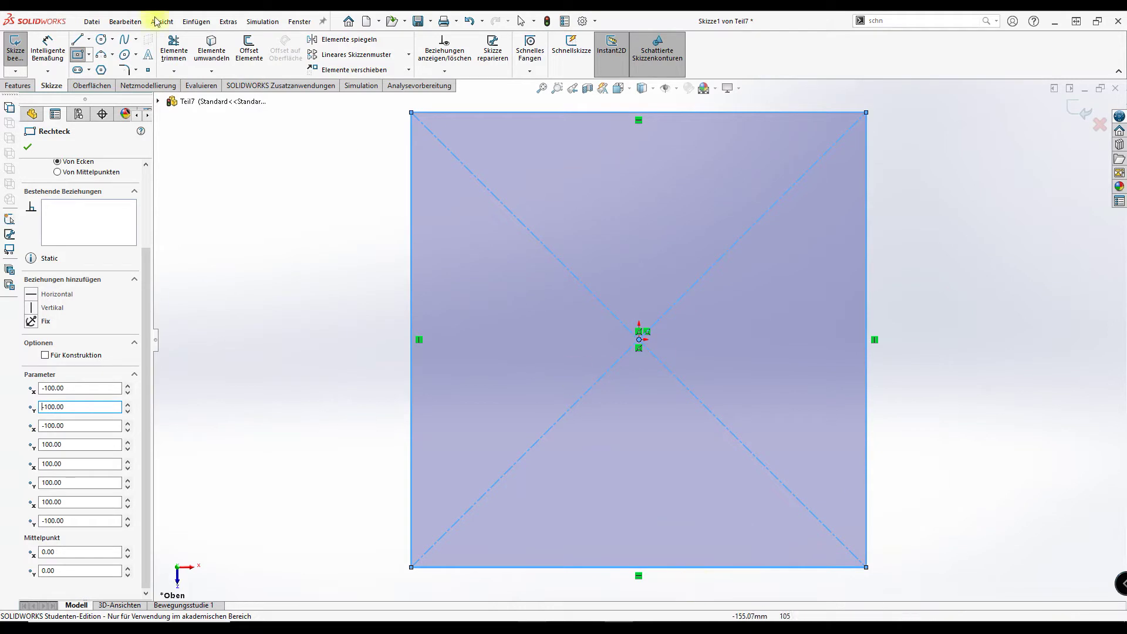
Step: Add 200 mm Smart Dimensions to the square's height and width
{"action": "left_click", "coordinate": [48, 42]}
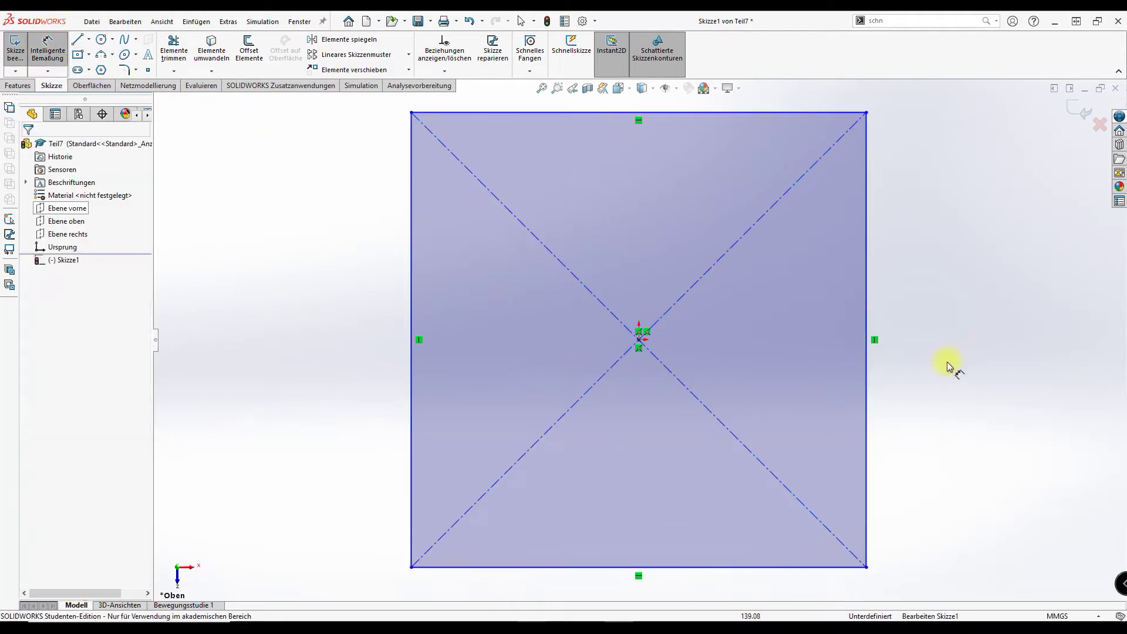
{"action": "left_click", "coordinate": [866, 389]}
{"action": "left_click", "coordinate": [886, 394]}
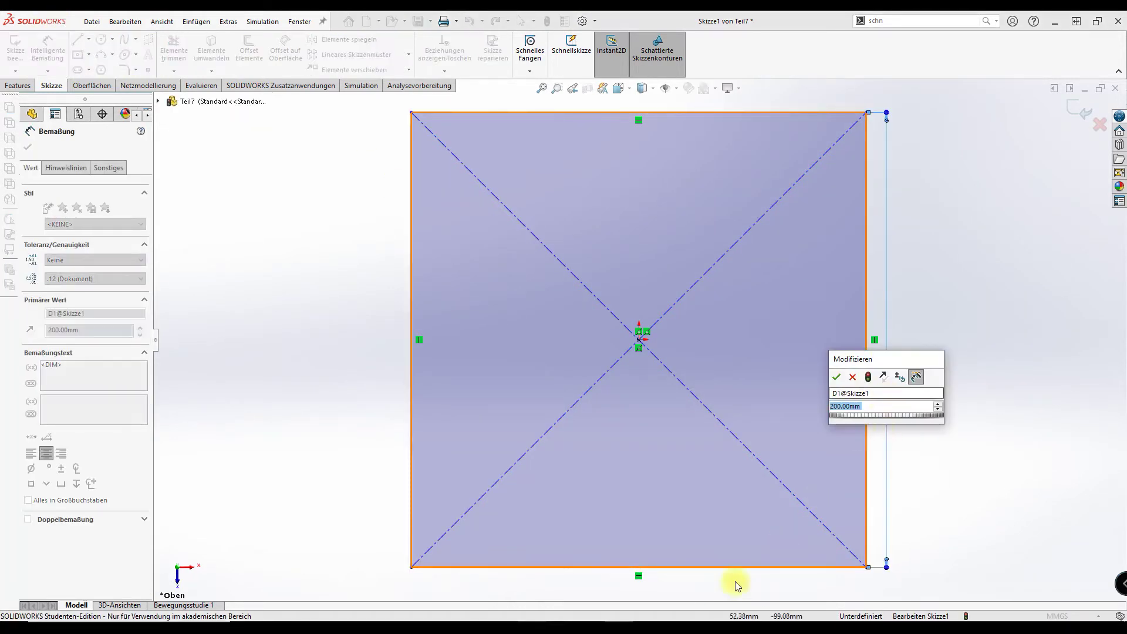
{"action": "left_click", "coordinate": [840, 376]}
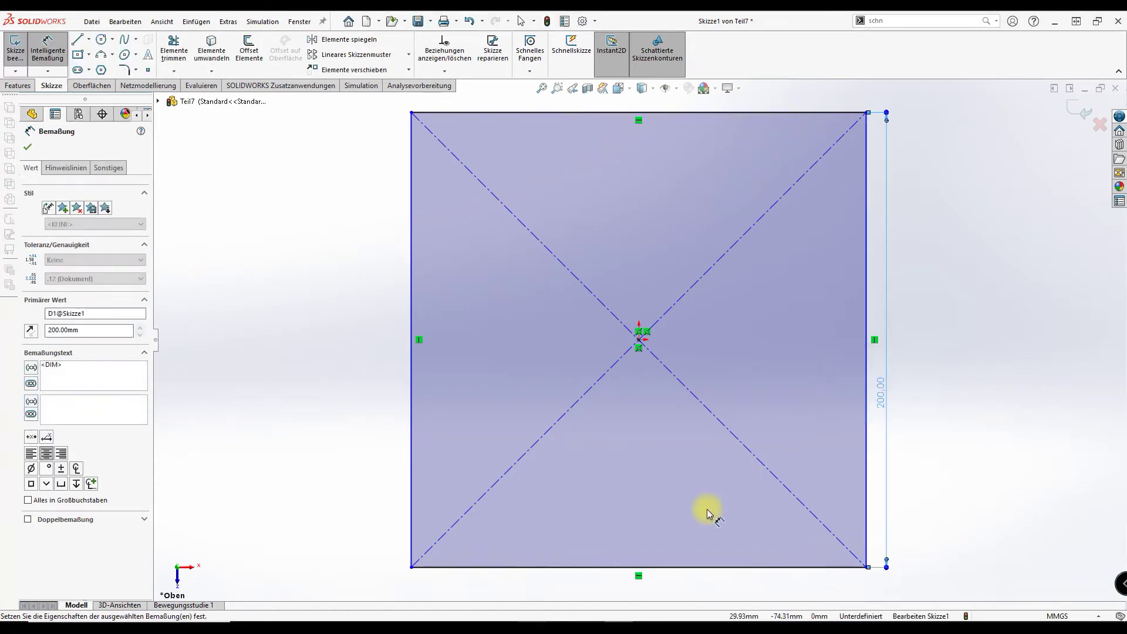
{"action": "left_click", "coordinate": [701, 567]}
{"action": "left_click", "coordinate": [702, 588]}
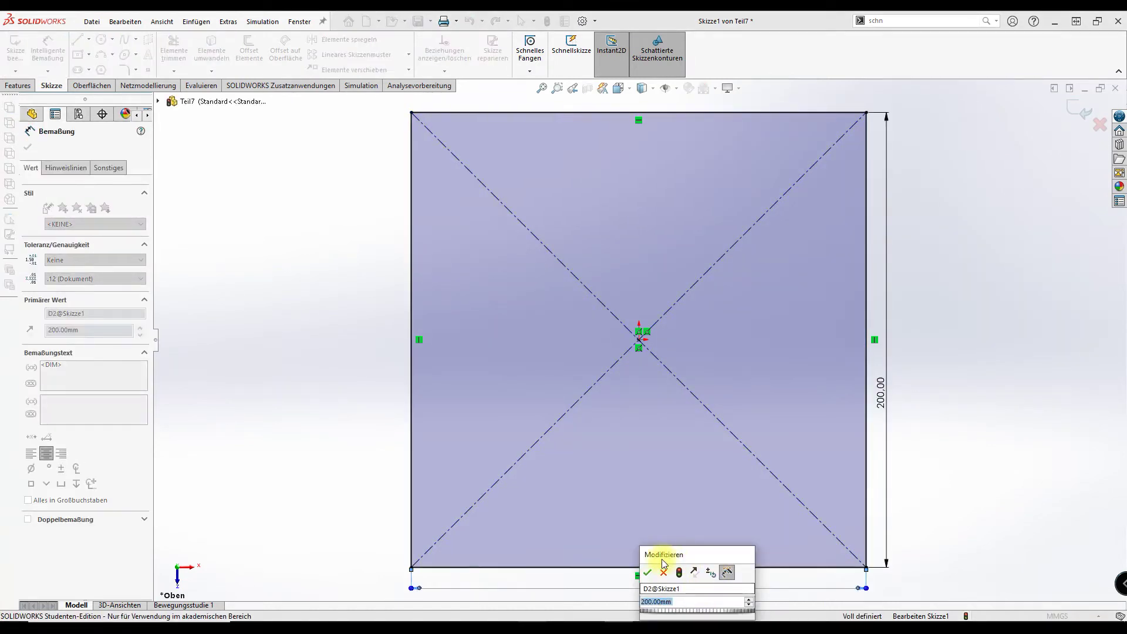
{"action": "left_click", "coordinate": [648, 573]}
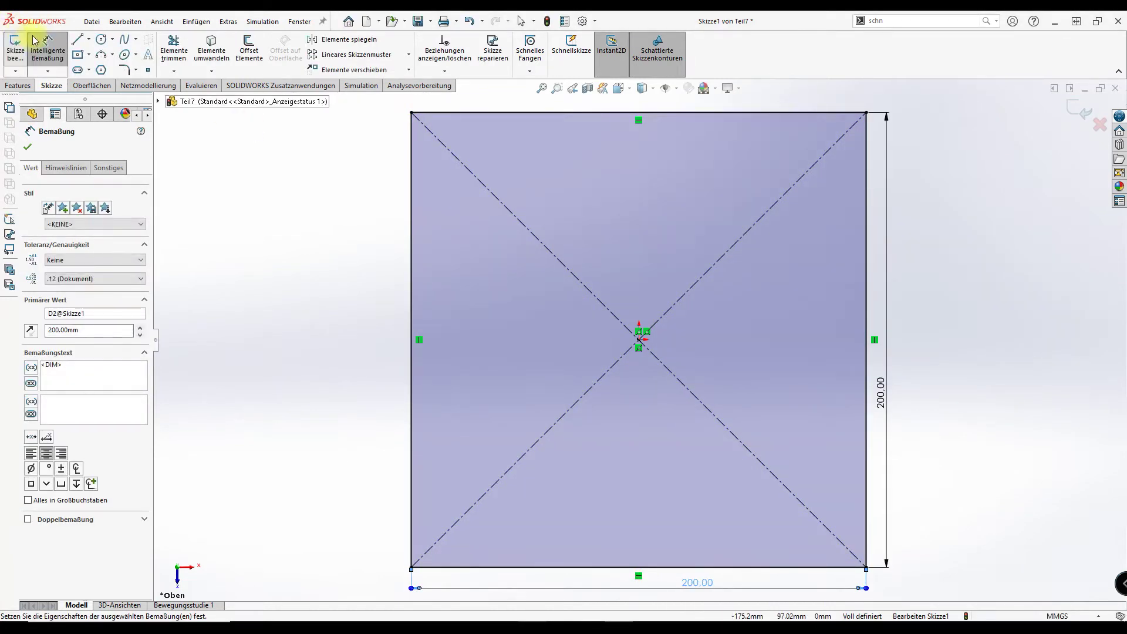
{"action": "left_click", "coordinate": [129, 72]}
{"action": "type", "text": "20"}
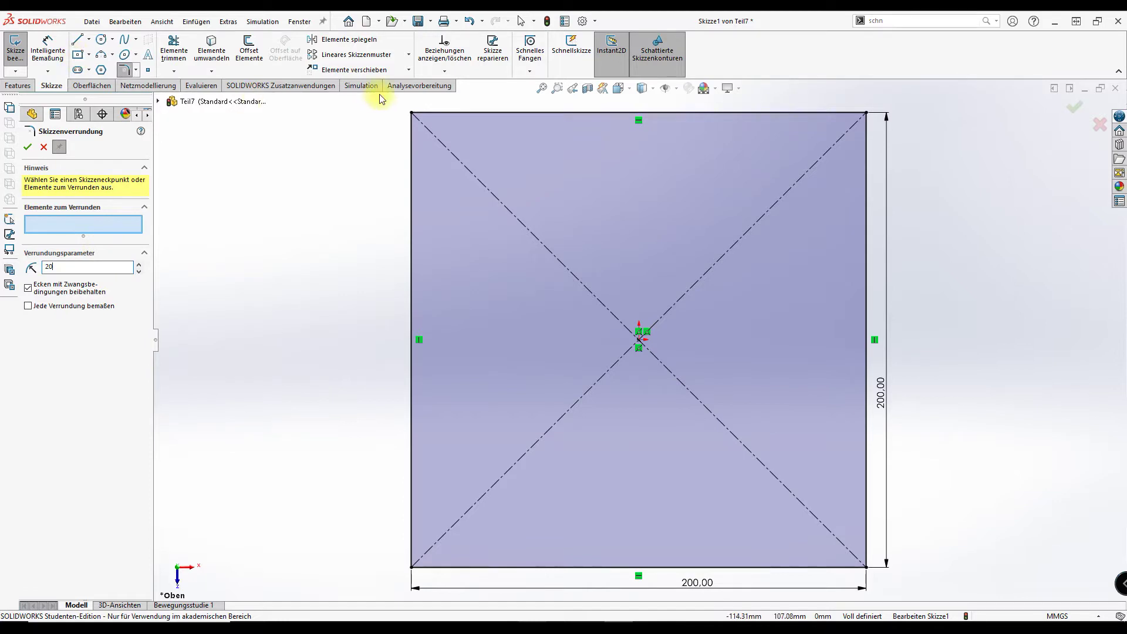
Step: Fillet all four corners of the 200 × 200 square with R20 and view it tilted
{"action": "left_click", "coordinate": [411, 115]}
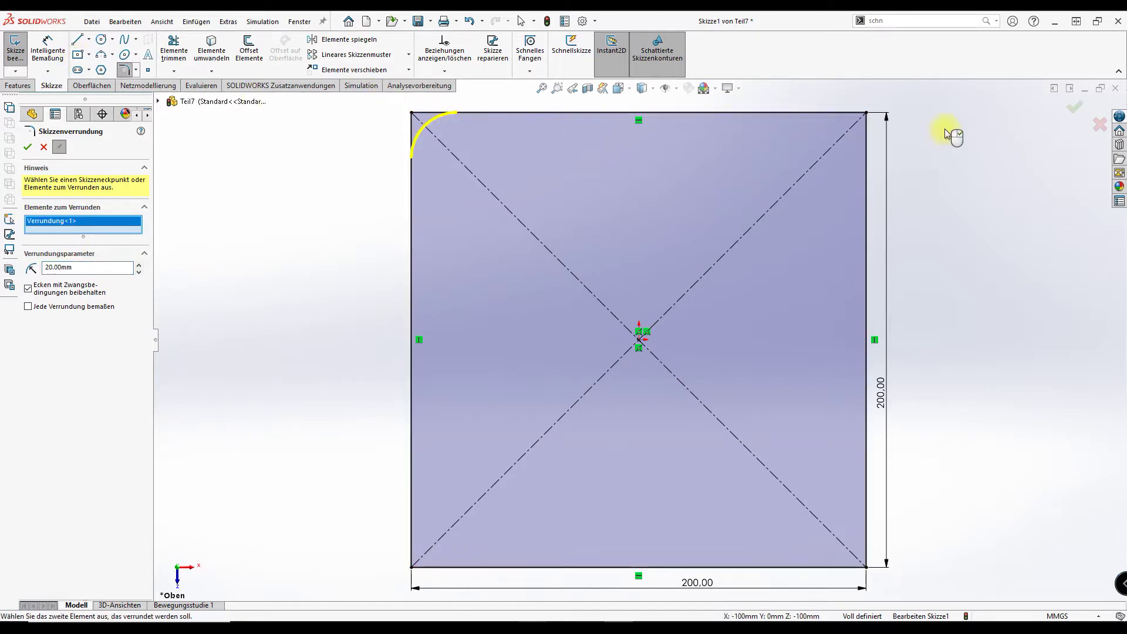
{"action": "left_click", "coordinate": [866, 113]}
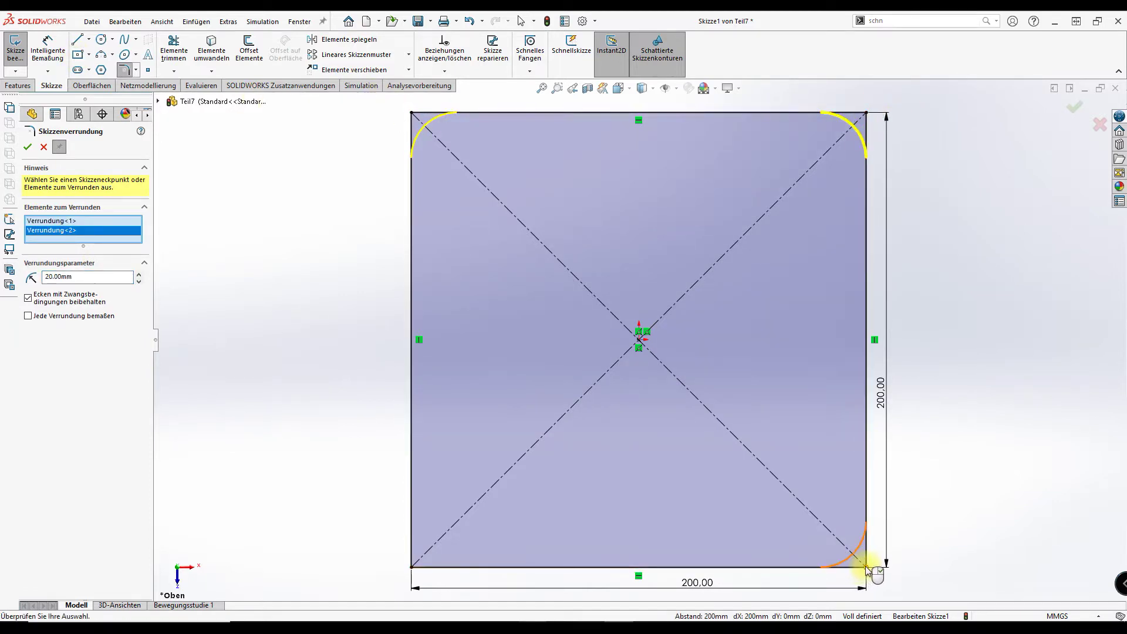
{"action": "left_click", "coordinate": [865, 568]}
{"action": "left_click", "coordinate": [412, 568]}
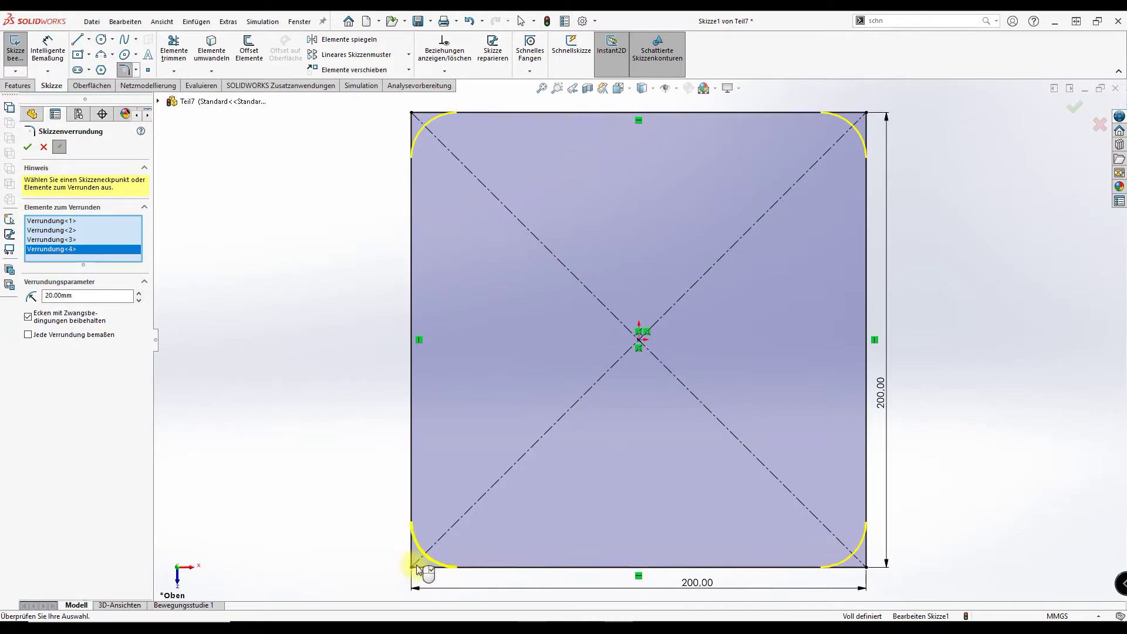
{"action": "left_click", "coordinate": [1076, 108]}
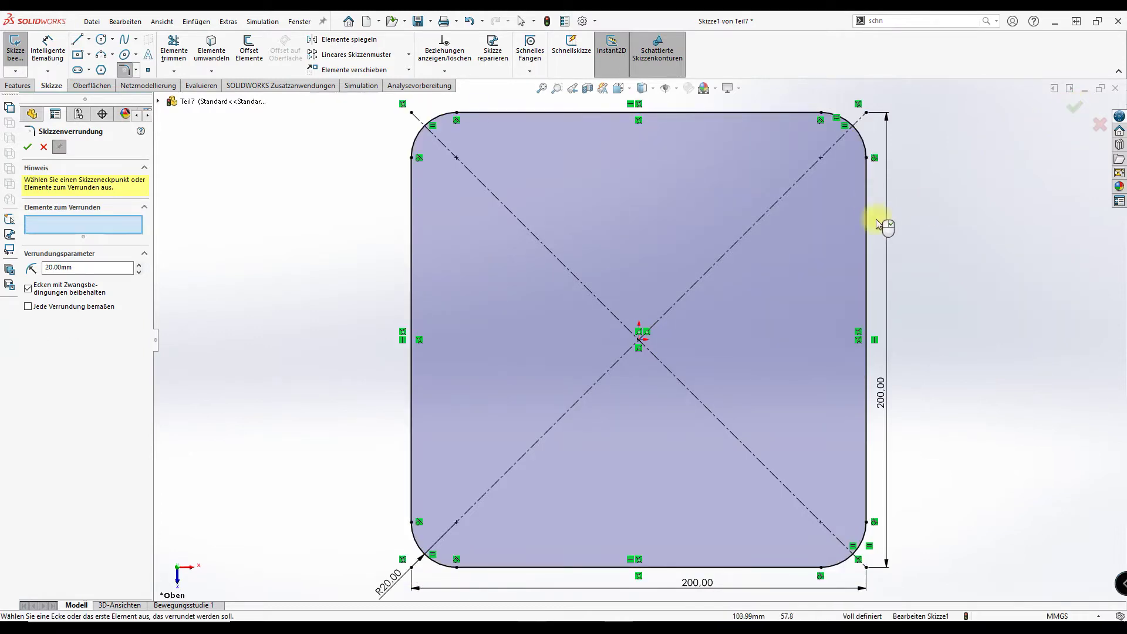
{"action": "mouse_move", "coordinate": [863, 428]}
{"action": "middle_mouse_down"}
{"action": "mouse_move", "coordinate": [810, 348]}
{"action": "mouse_move", "coordinate": [818, 234]}
{"action": "mouse_move", "coordinate": [863, 156]}
{"action": "mouse_move", "coordinate": [833, 105]}
{"action": "mouse_move", "coordinate": [801, 178]}
{"action": "mouse_move", "coordinate": [798, 304]}
{"action": "mouse_move", "coordinate": [849, 330]}
{"action": "mouse_move", "coordinate": [826, 339]}
{"action": "middle_mouse_up"}
{"action": "key", "text": "f"}
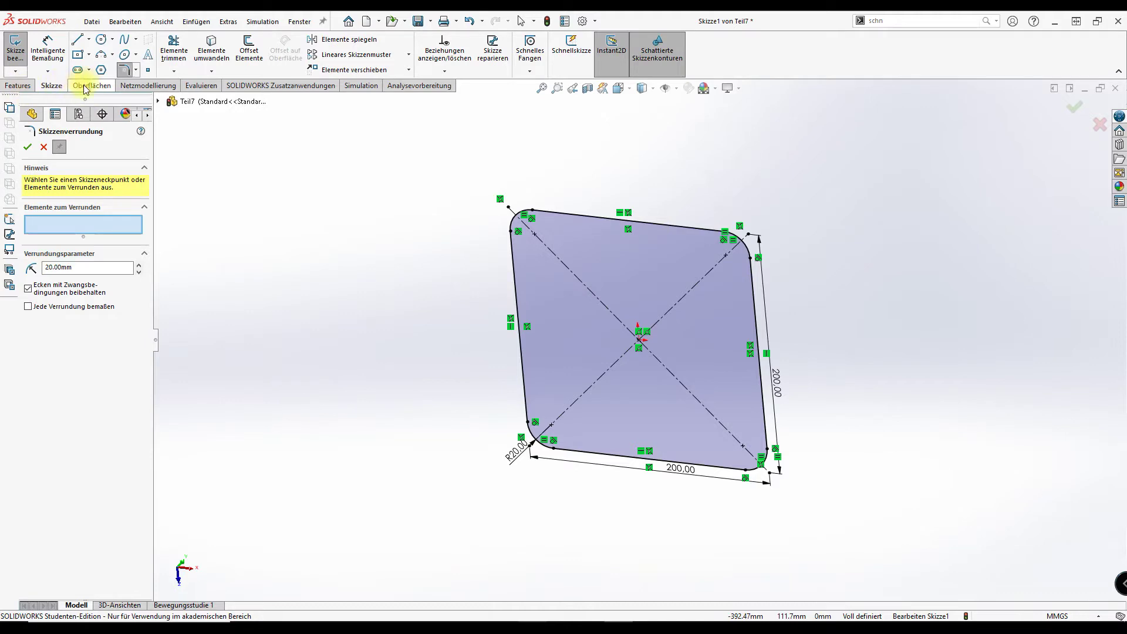
Step: Extrude the rounded-square sketch as a 200 mm deep surface, Oberfläche-Linear austragen1
{"action": "left_click", "coordinate": [27, 147]}
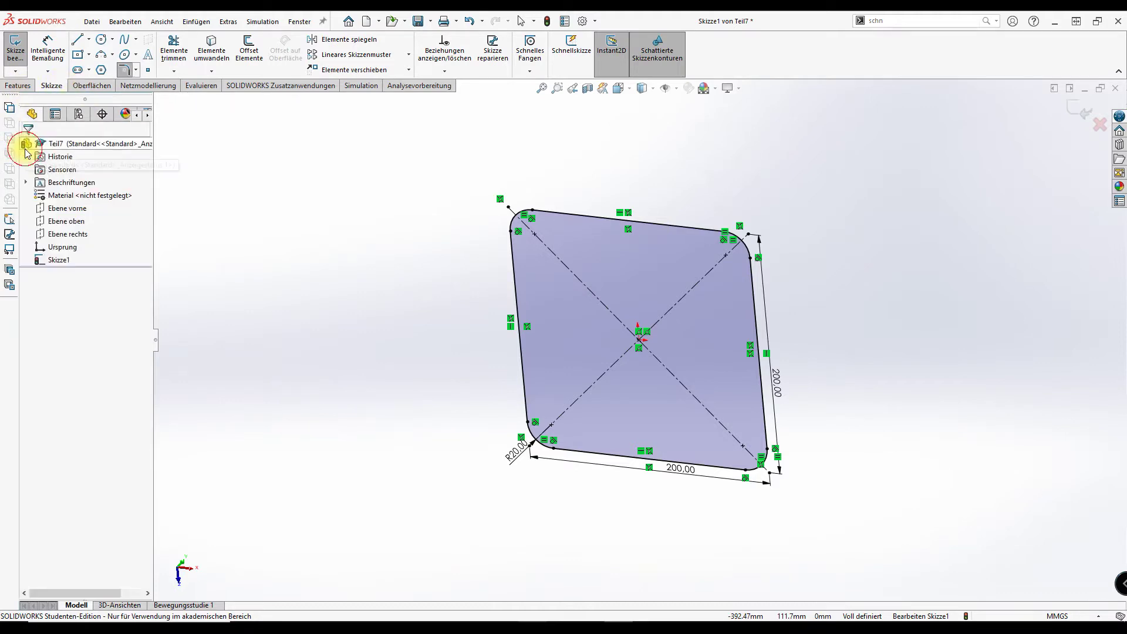
{"action": "left_click", "coordinate": [92, 86]}
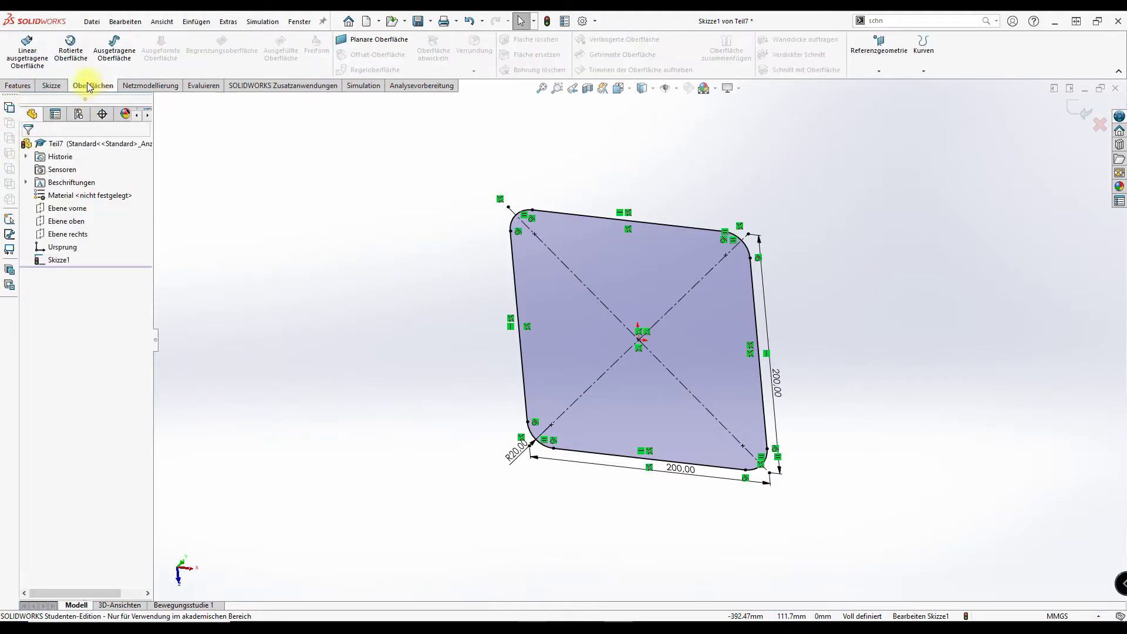
{"action": "left_click", "coordinate": [32, 45]}
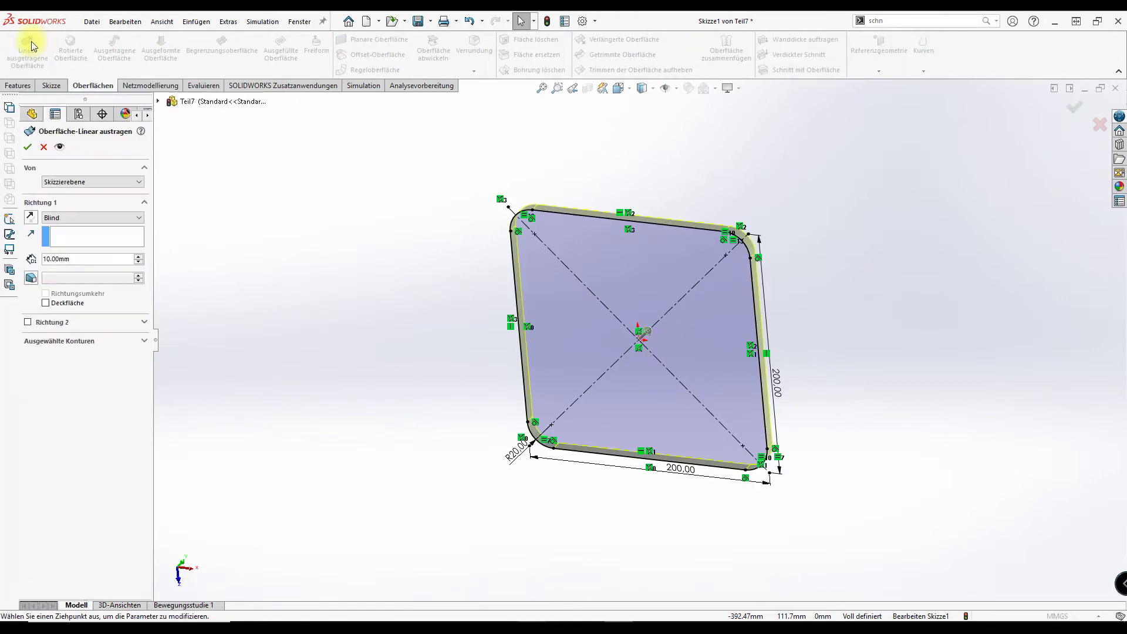
{"action": "left_click", "coordinate": [94, 259]}
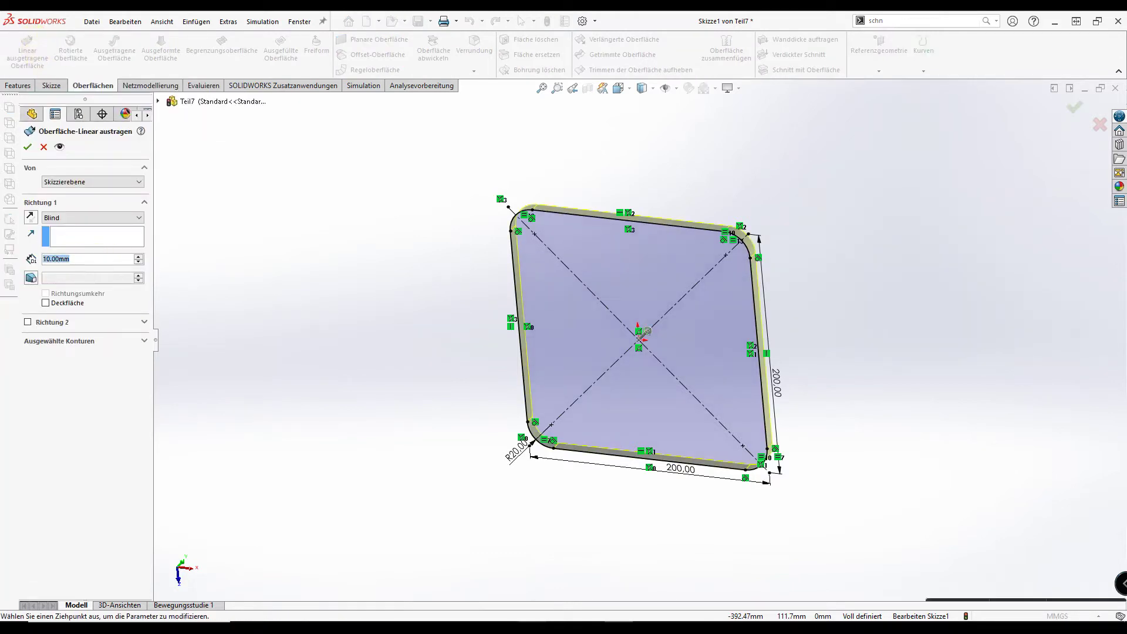
{"action": "type", "text": "200"}
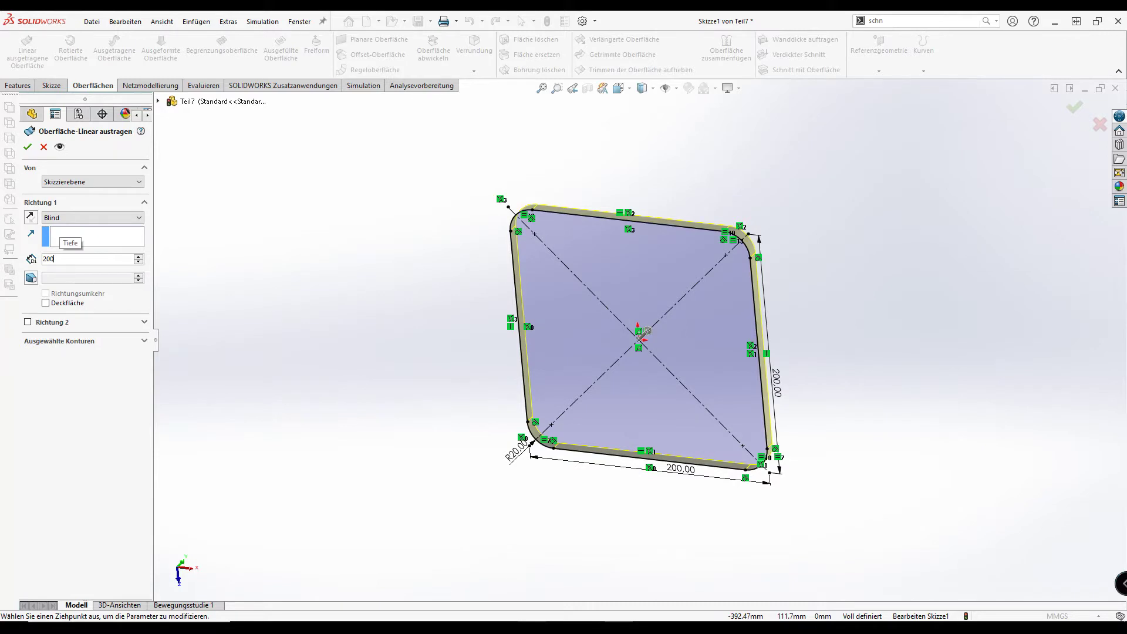
{"action": "key", "text": "Return"}
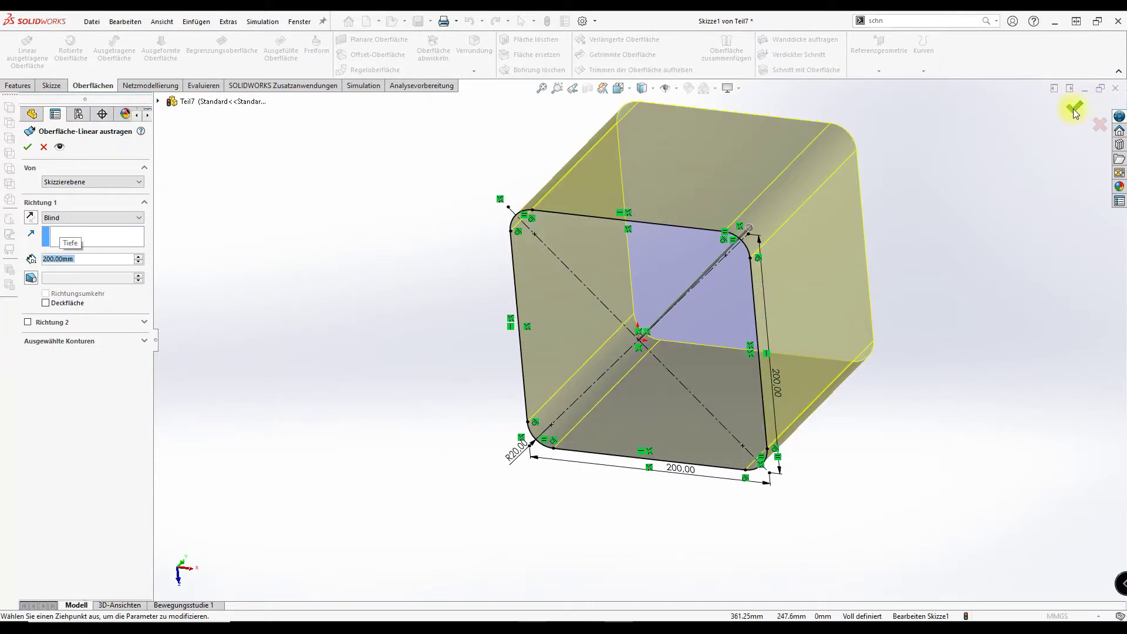
{"action": "left_click", "coordinate": [1073, 108]}
{"action": "mouse_move", "coordinate": [914, 334]}
{"action": "middle_mouse_down"}
{"action": "mouse_move", "coordinate": [882, 206]}
{"action": "mouse_move", "coordinate": [815, 95]}
{"action": "mouse_move", "coordinate": [616, 68]}
{"action": "mouse_move", "coordinate": [558, 94]}
{"action": "mouse_move", "coordinate": [563, 251]}
{"action": "mouse_move", "coordinate": [579, 314]}
{"action": "mouse_move", "coordinate": [530, 342]}
{"action": "middle_mouse_up"}
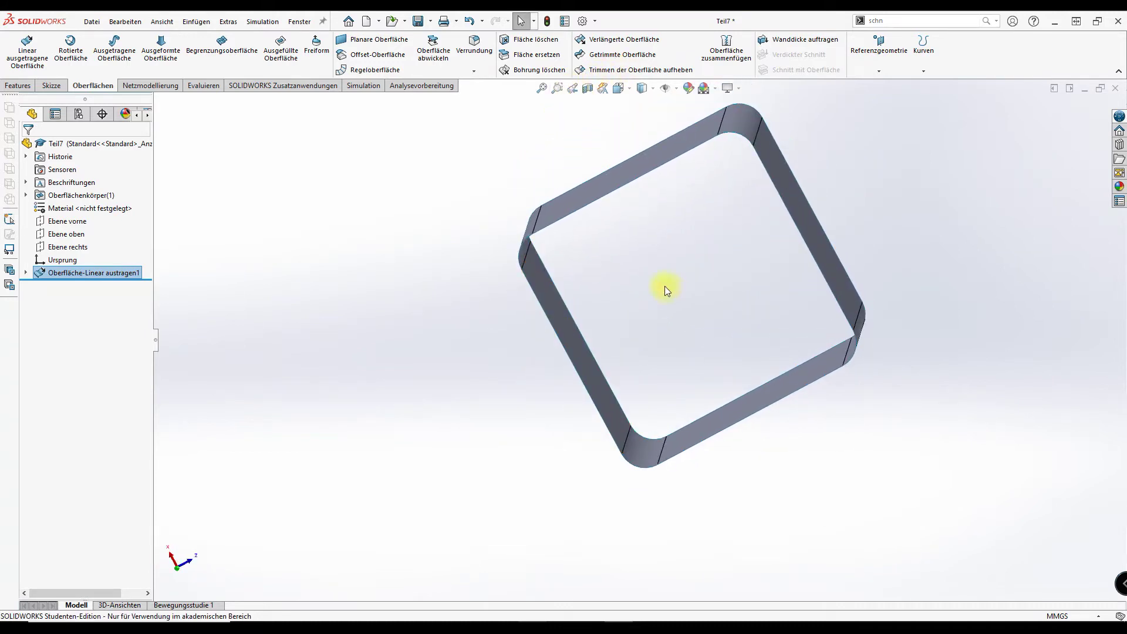
Step: Viewing Normal To, sketch an origin-centred circle of radius 90 on Ebene oben
{"action": "left_click", "coordinate": [619, 88]}
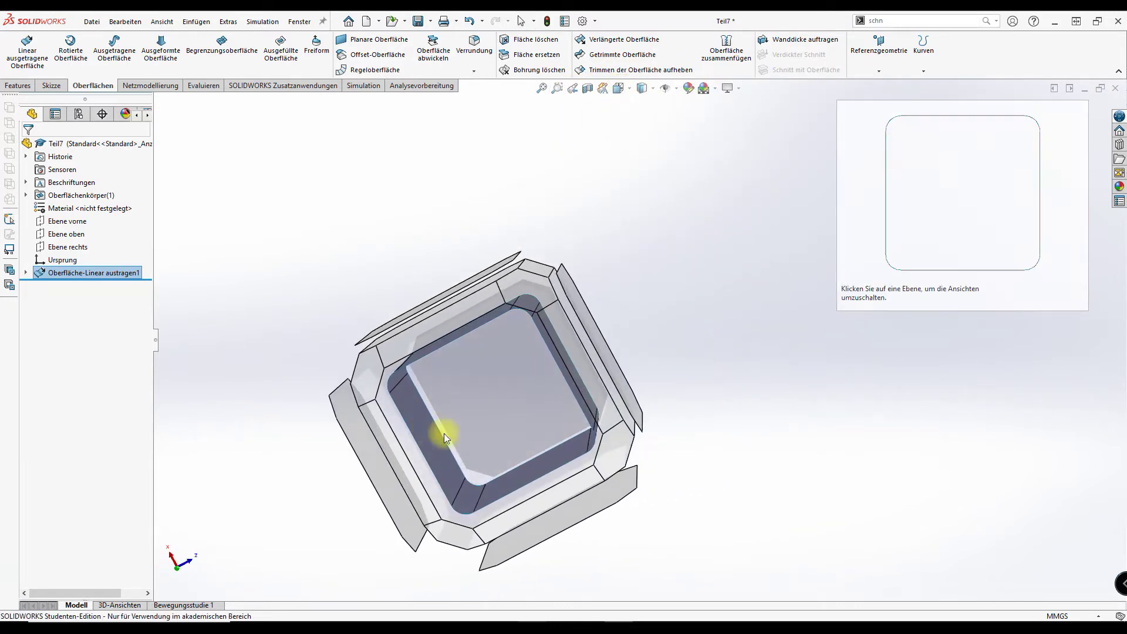
{"action": "left_click", "coordinate": [528, 406]}
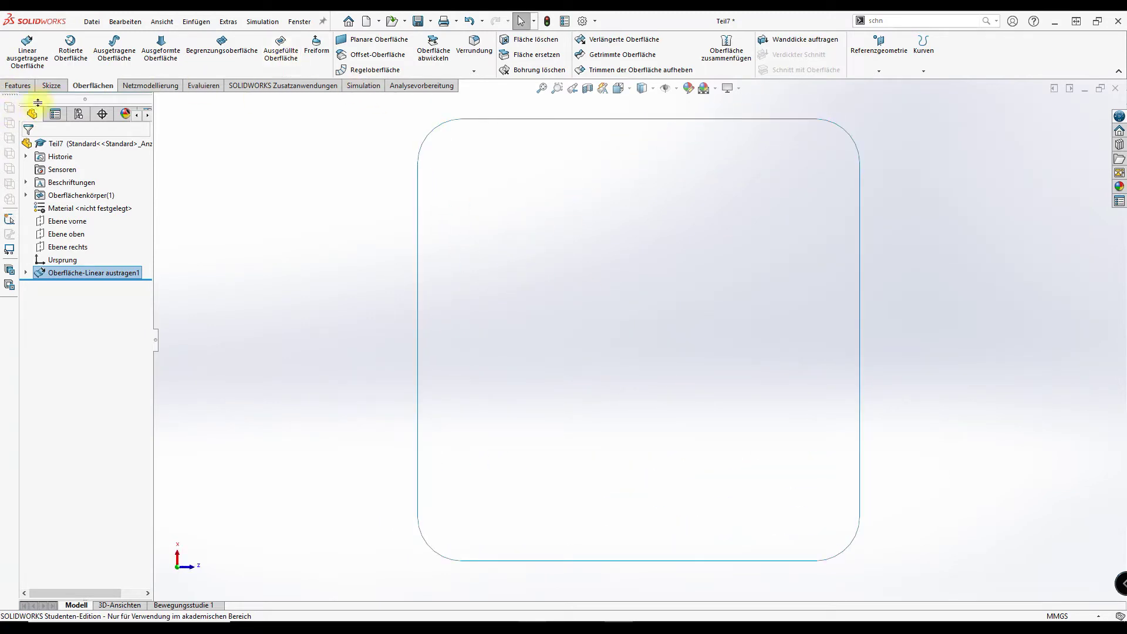
{"action": "left_click", "coordinate": [52, 87]}
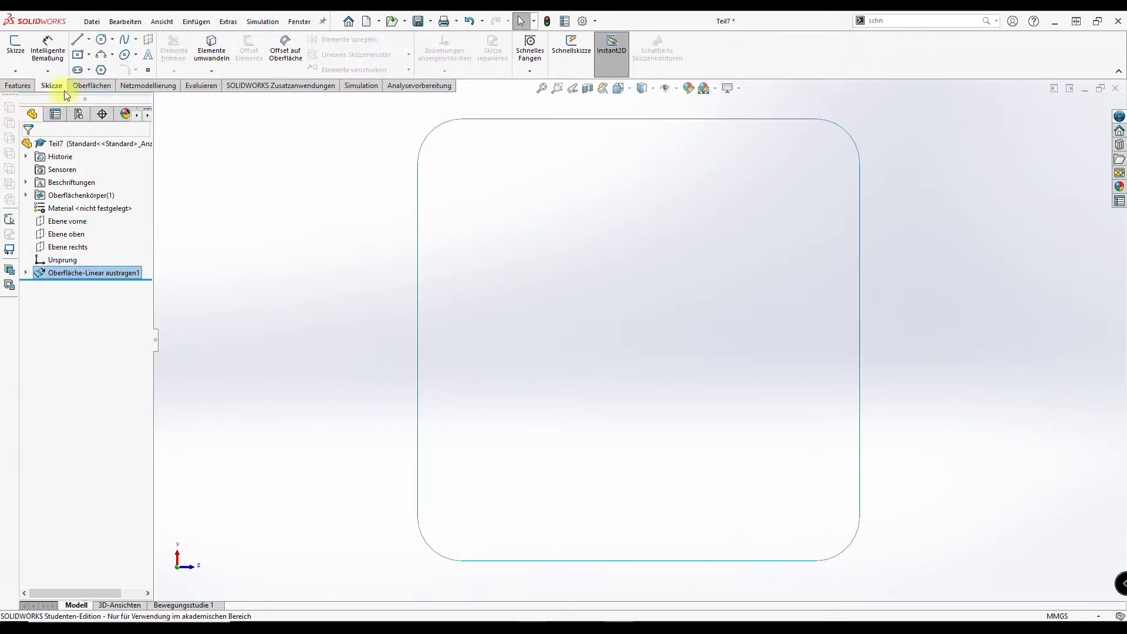
{"action": "left_click", "coordinate": [101, 40]}
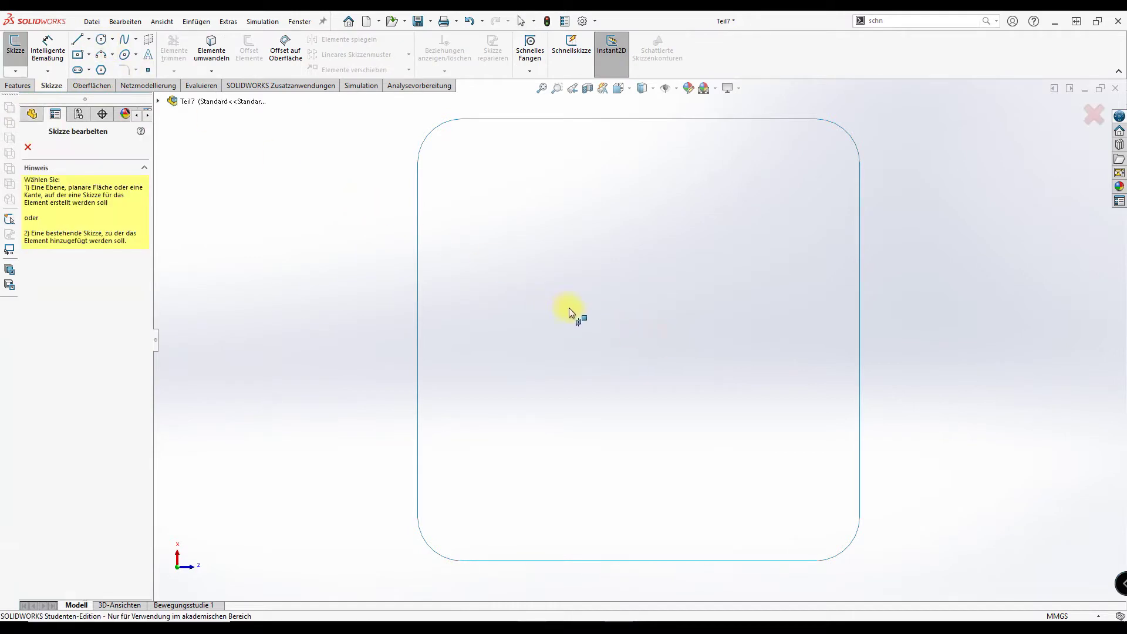
{"action": "left_click", "coordinate": [27, 147]}
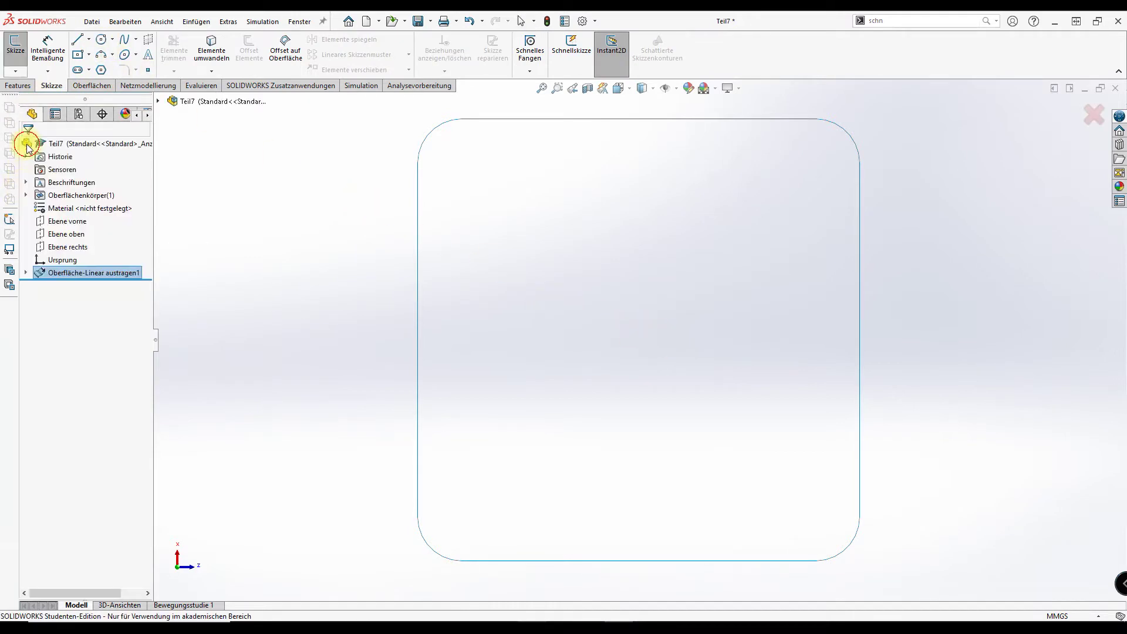
{"action": "left_click", "coordinate": [56, 234]}
{"action": "left_click", "coordinate": [101, 39]}
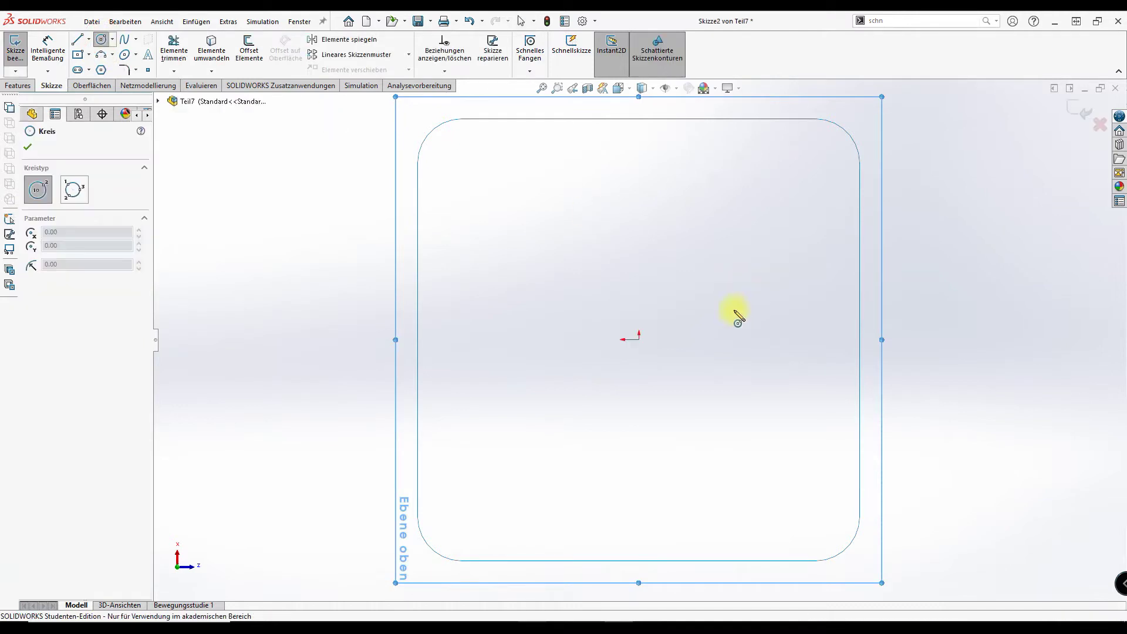
{"action": "left_click", "coordinate": [640, 339]}
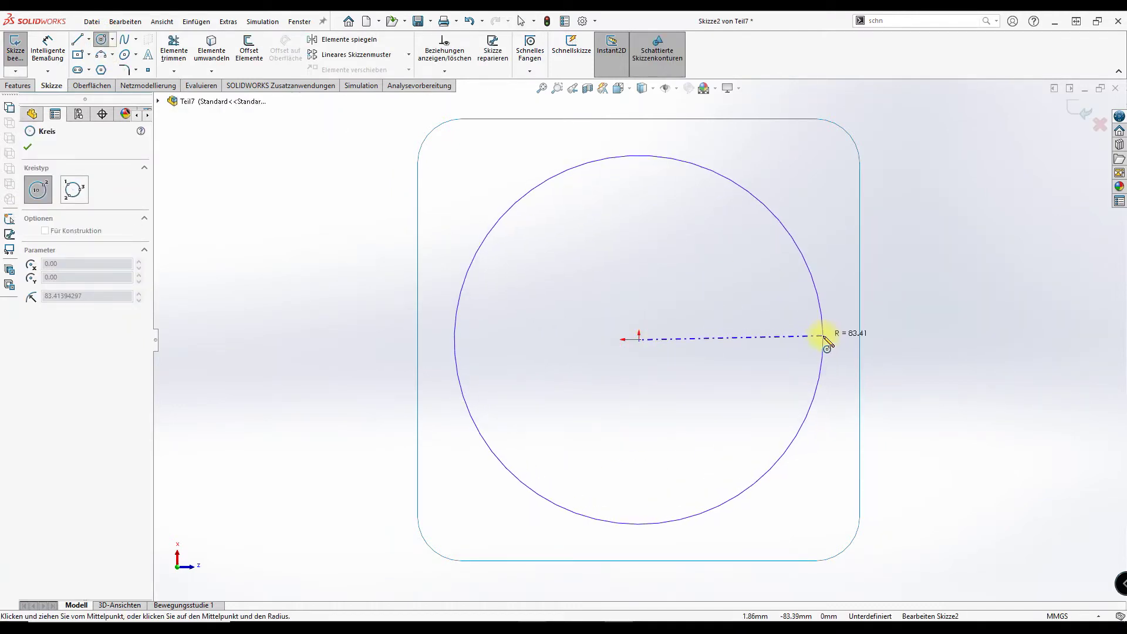
{"action": "left_click", "coordinate": [822, 333]}
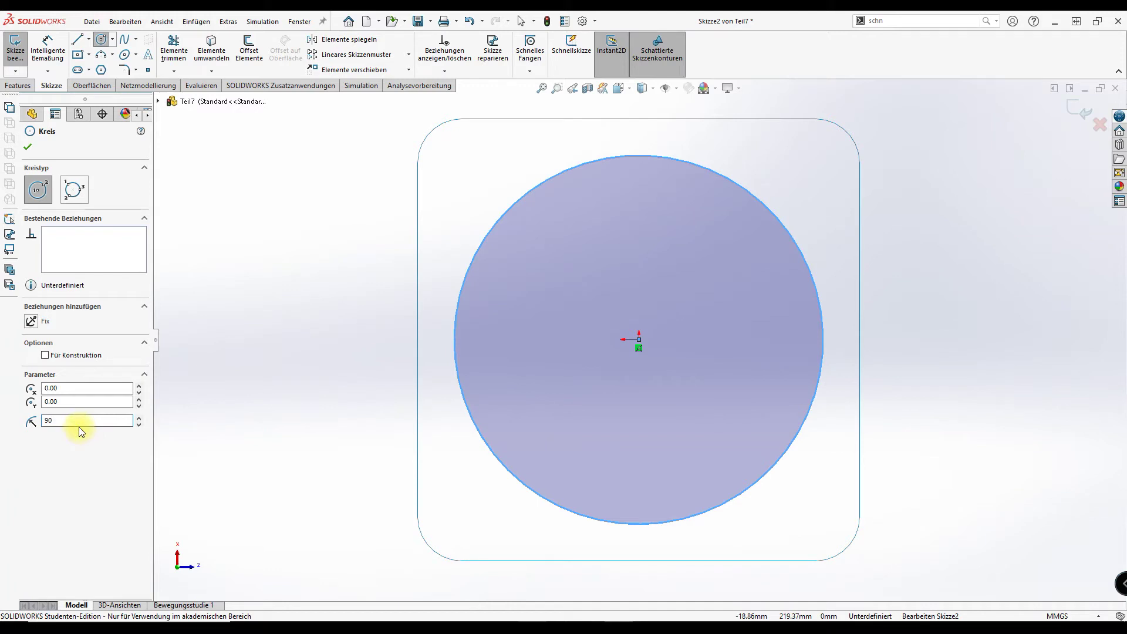
{"action": "key", "text": "Return"}
{"action": "left_click", "coordinate": [46, 44]}
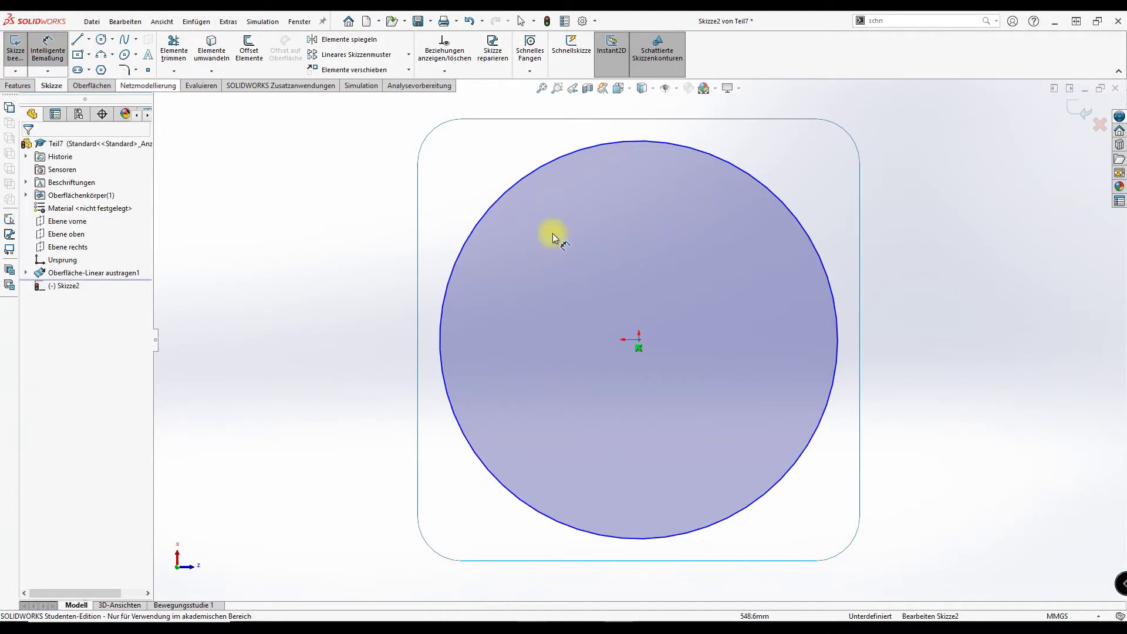
Step: Dimension the circle with a 180 mm diameter
{"action": "left_click", "coordinate": [491, 210]}
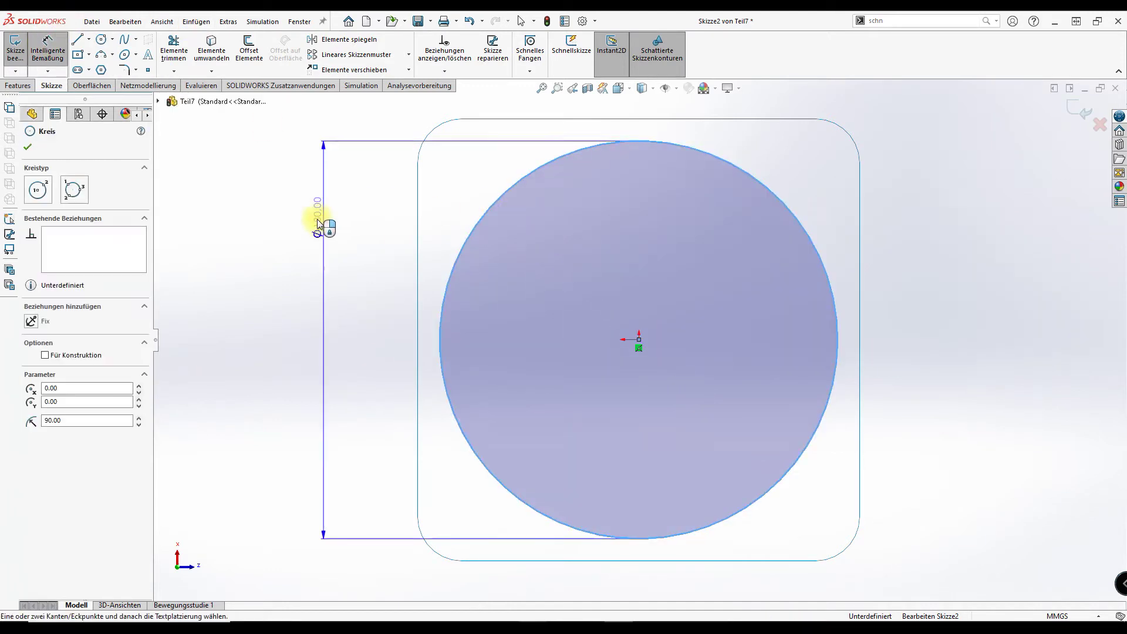
{"action": "left_click", "coordinate": [302, 220]}
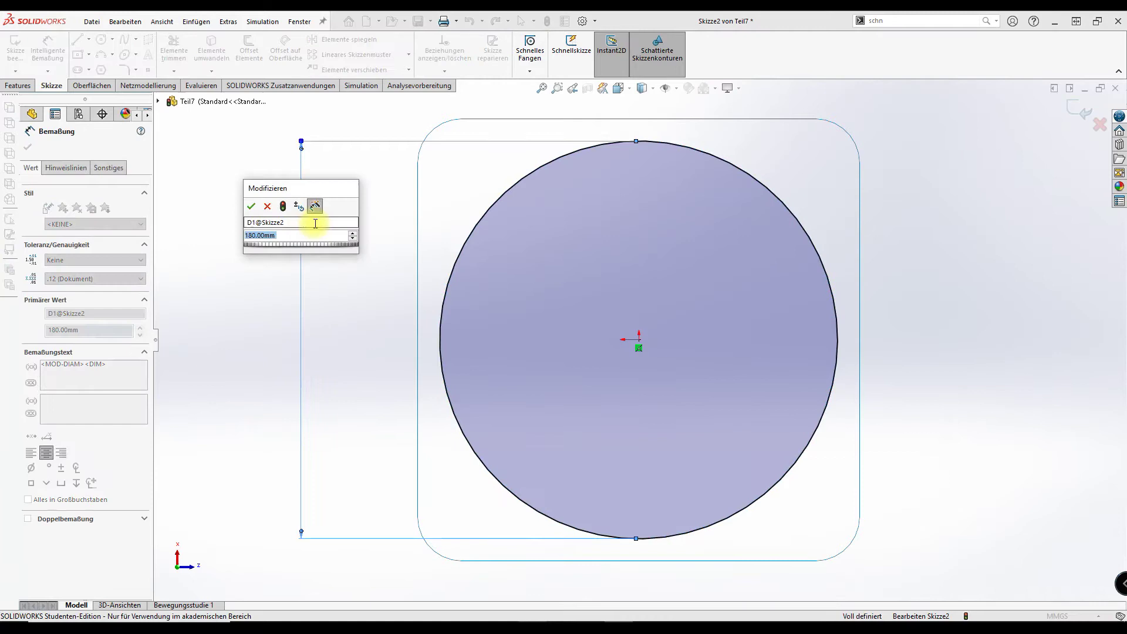
{"action": "left_click", "coordinate": [251, 206]}
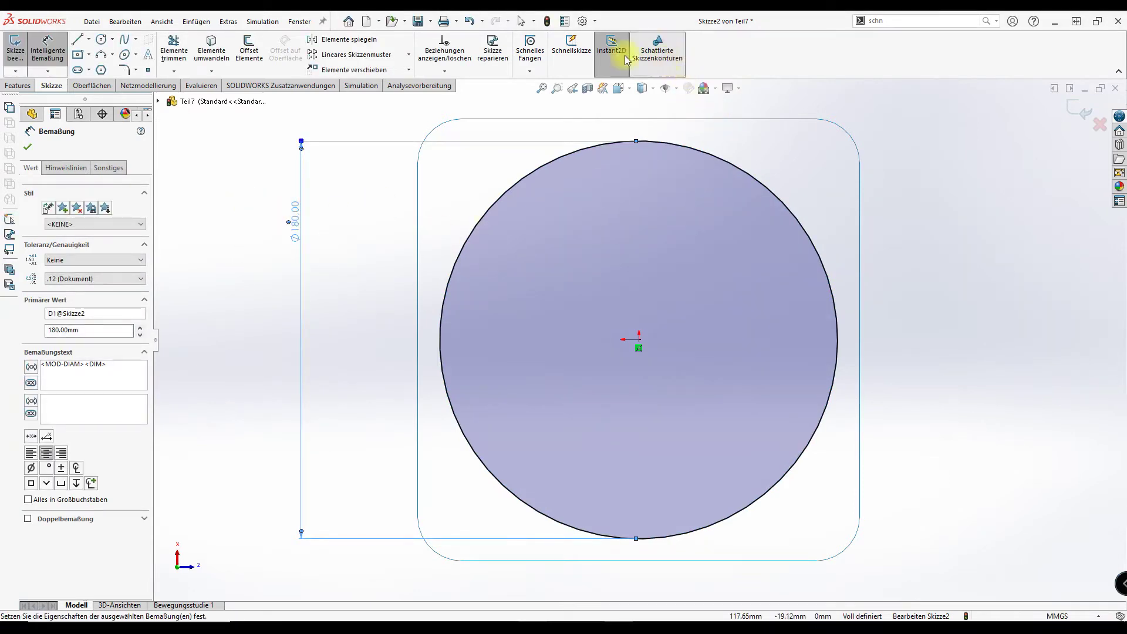
Step: Start a Helix und Spirale curve on the Ø180 circle
{"action": "left_click", "coordinate": [99, 88]}
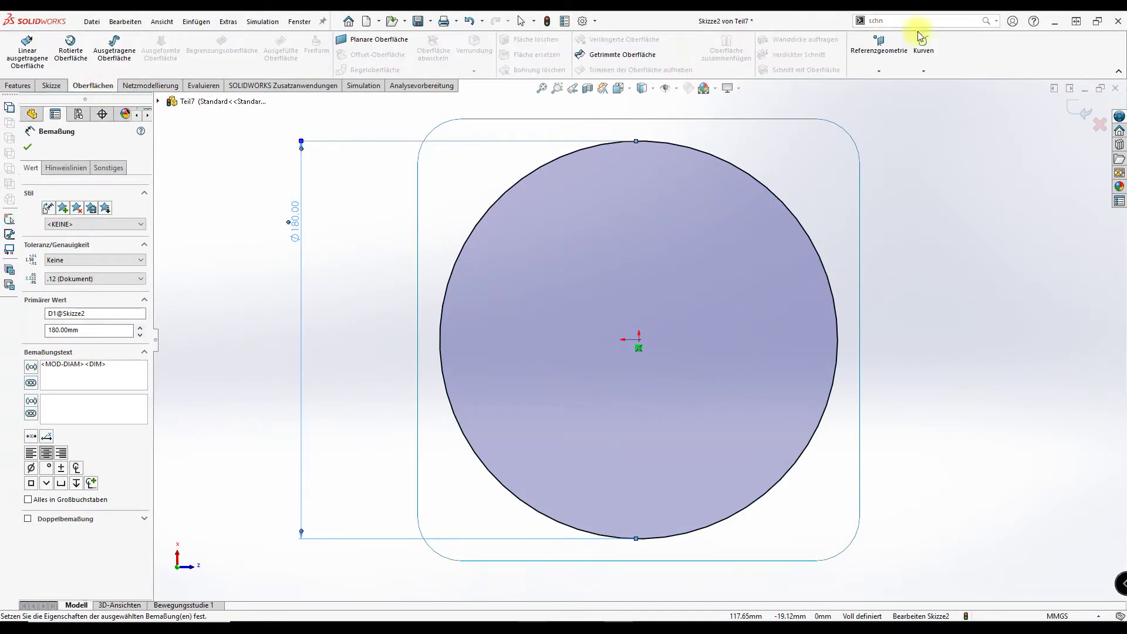
{"action": "left_click", "coordinate": [927, 73]}
{"action": "left_click", "coordinate": [931, 104]}
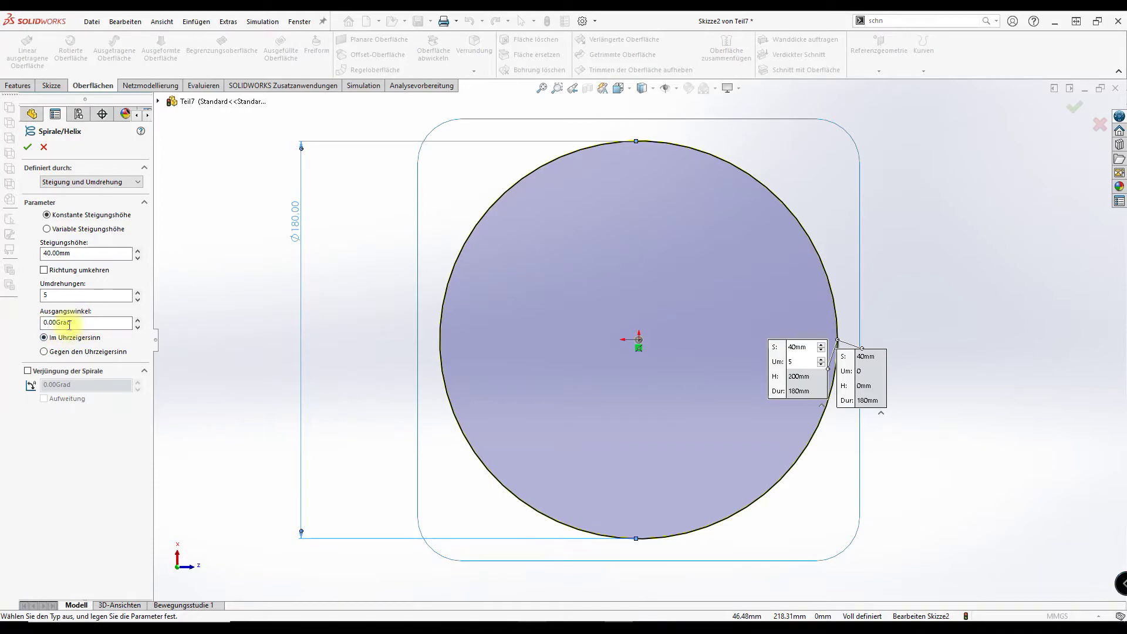
Step: Check the preview and create Spirale/Helix1 with 40 mm pitch and five turns
{"action": "mouse_move", "coordinate": [1063, 127]}
{"action": "middle_mouse_down"}
{"action": "mouse_move", "coordinate": [922, 68]}
{"action": "mouse_move", "coordinate": [873, 113]}
{"action": "mouse_move", "coordinate": [917, 95]}
{"action": "mouse_move", "coordinate": [949, 141]}
{"action": "mouse_move", "coordinate": [946, 178]}
{"action": "mouse_move", "coordinate": [691, 297]}
{"action": "middle_mouse_up"}
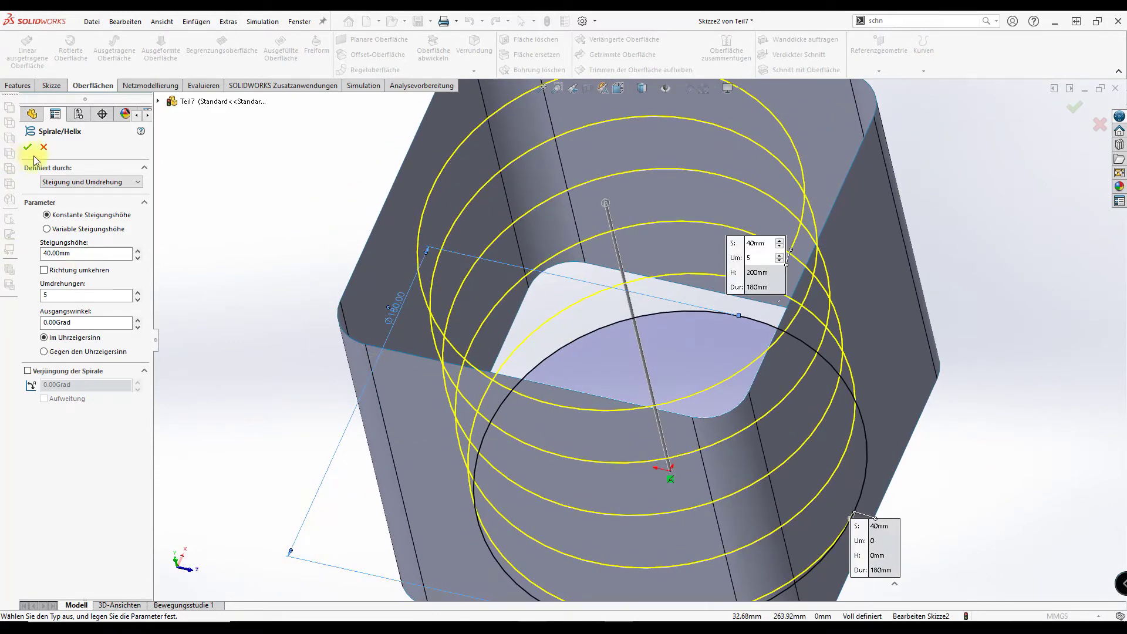
{"action": "left_click", "coordinate": [29, 150]}
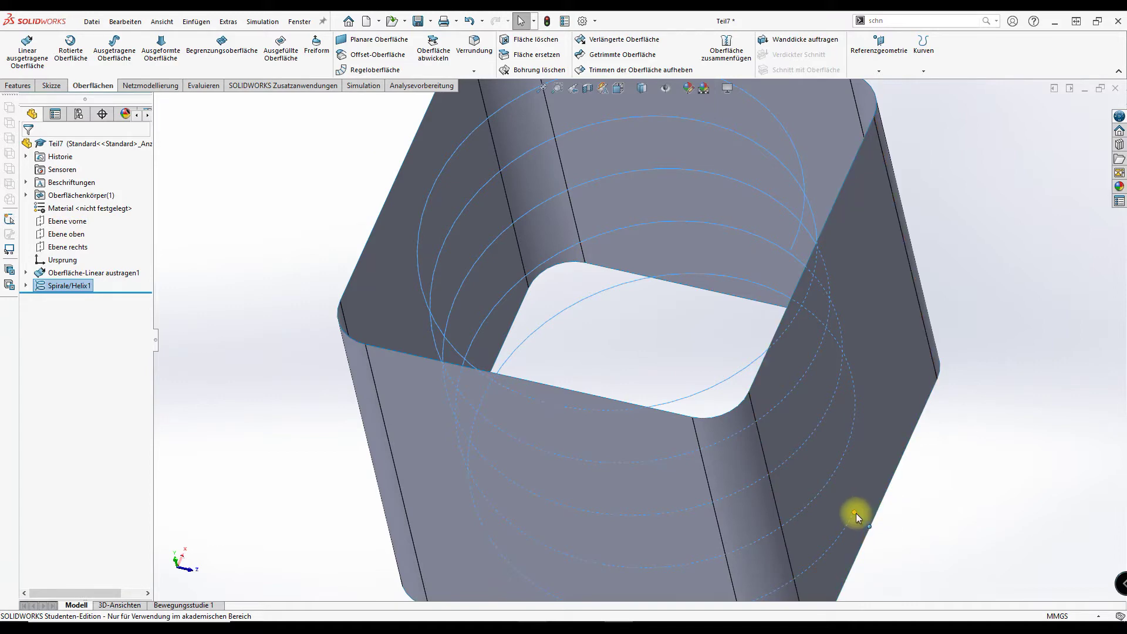
{"action": "left_click", "coordinate": [73, 249]}
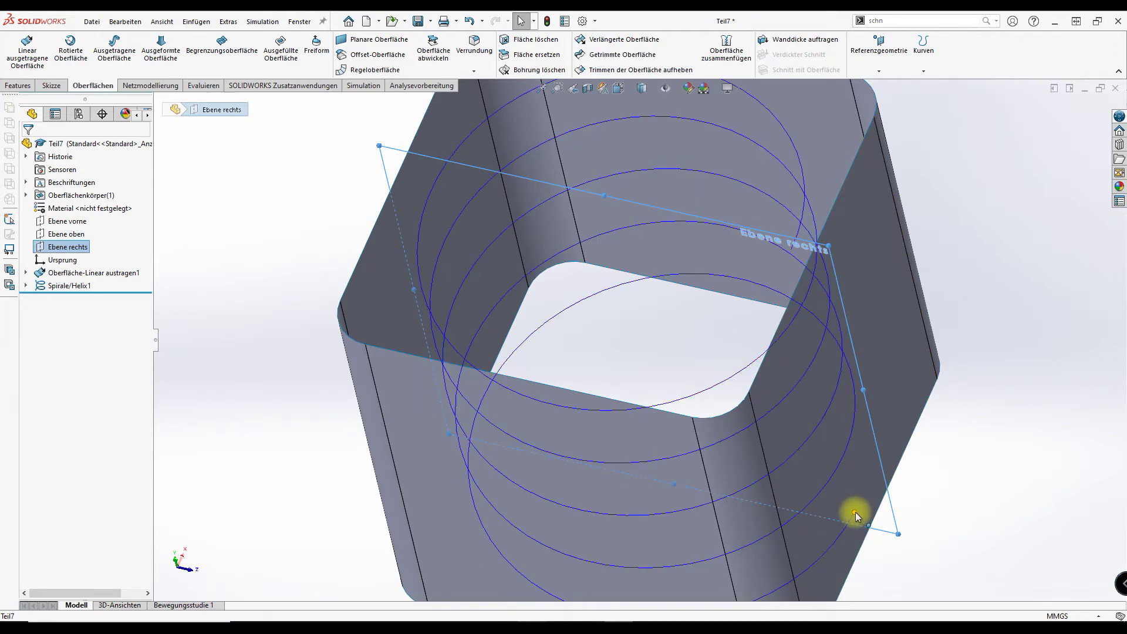
{"action": "left_click", "coordinate": [65, 249]}
{"action": "left_click", "coordinate": [77, 230]}
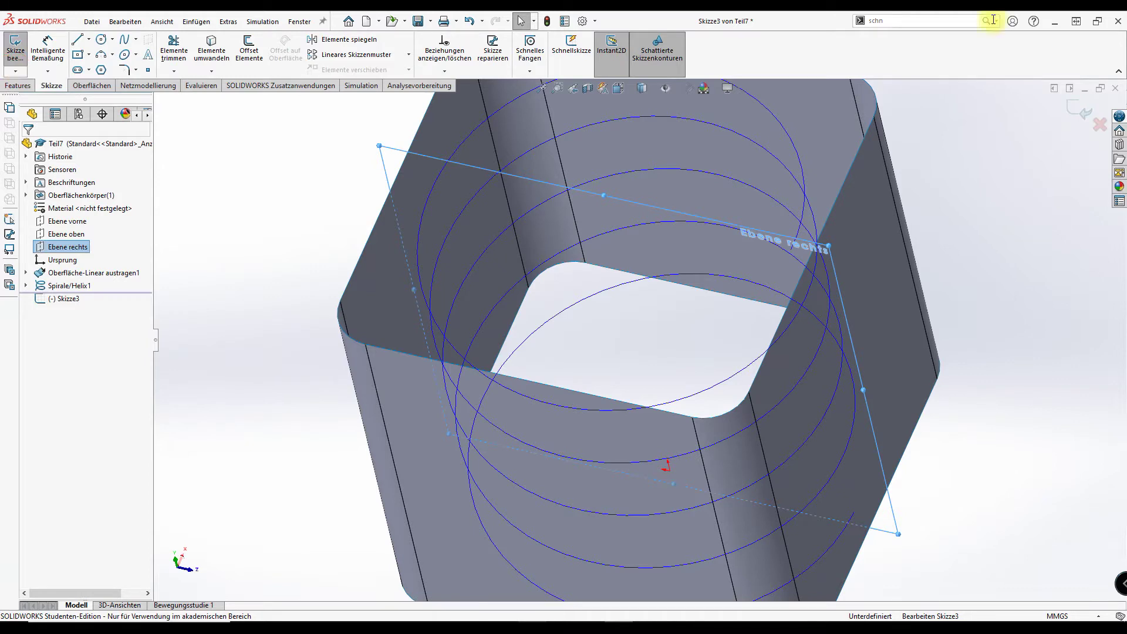
{"action": "left_click", "coordinate": [1099, 125]}
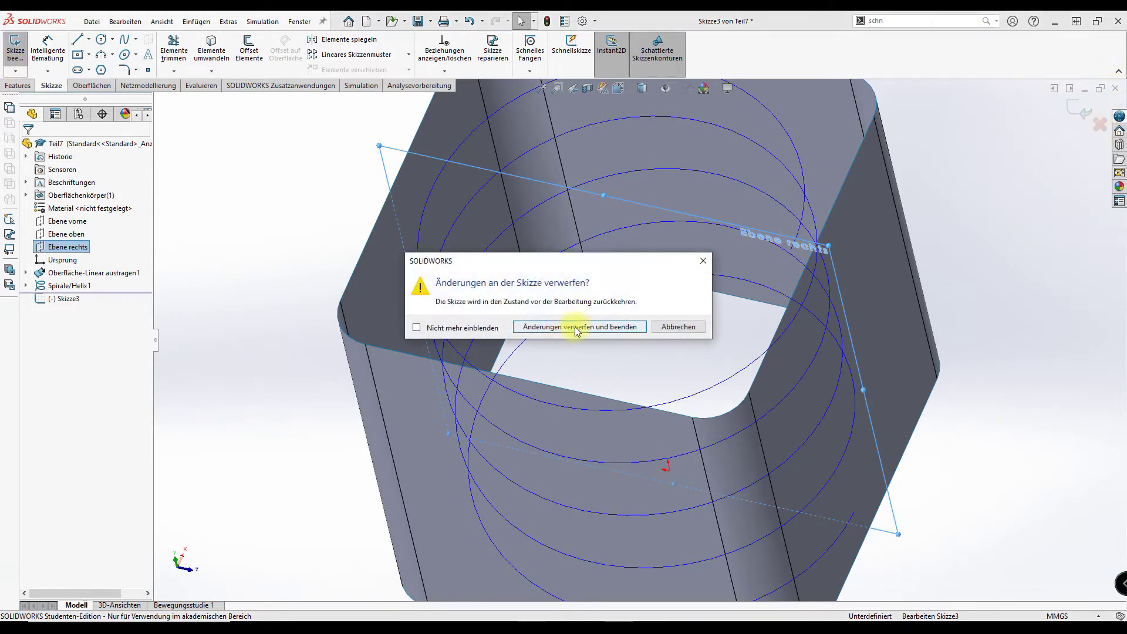
{"action": "left_click", "coordinate": [574, 326]}
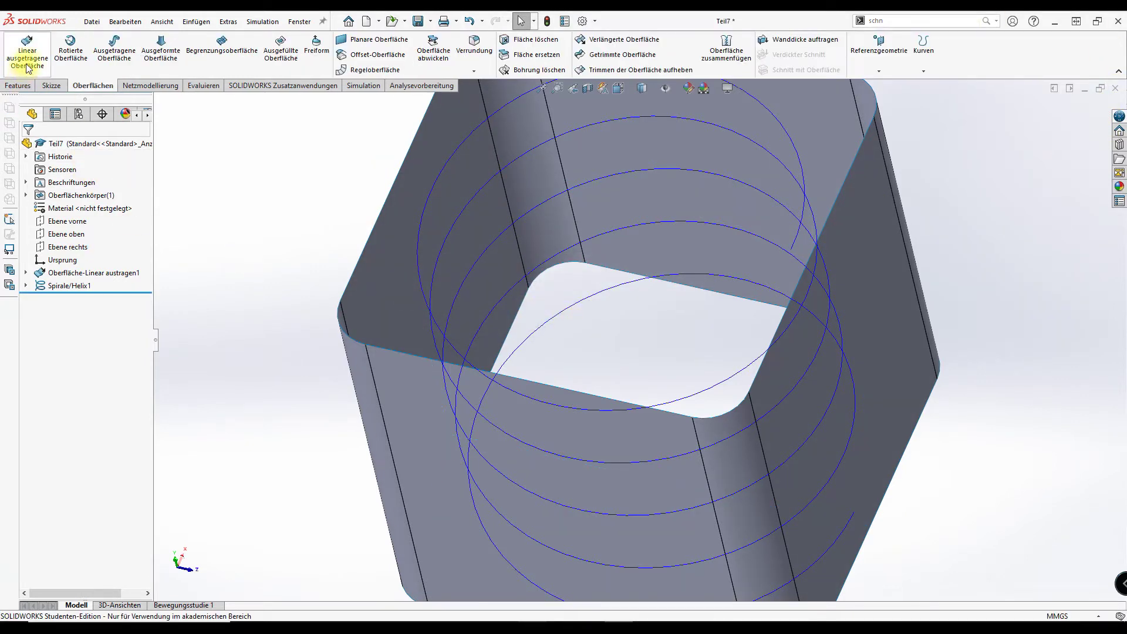
{"action": "left_click", "coordinate": [44, 88]}
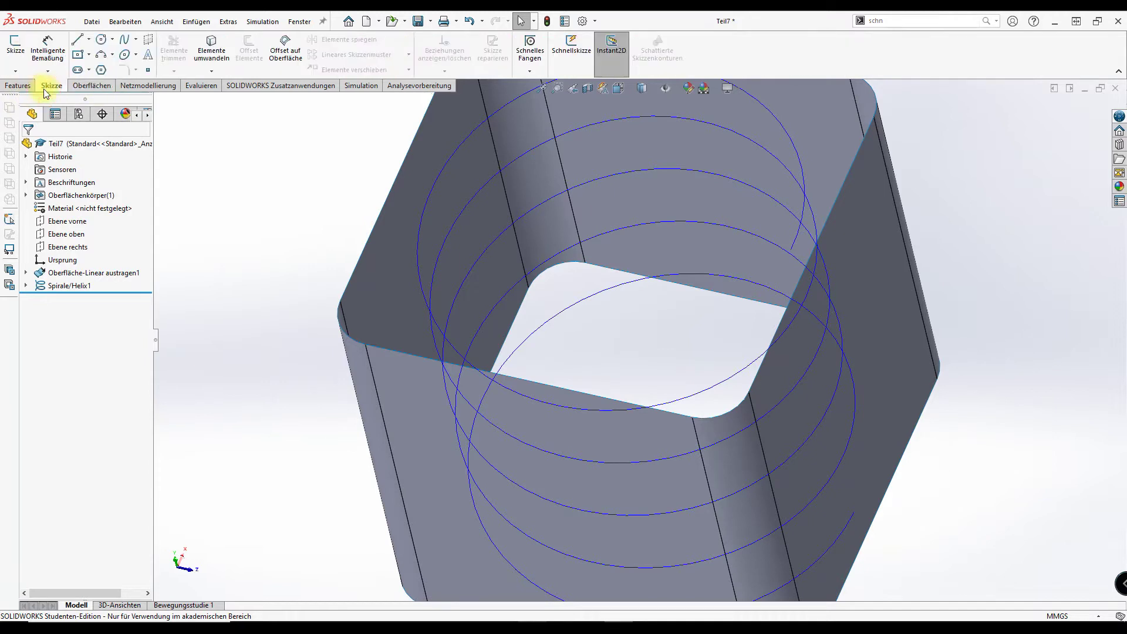
{"action": "left_click", "coordinate": [11, 73]}
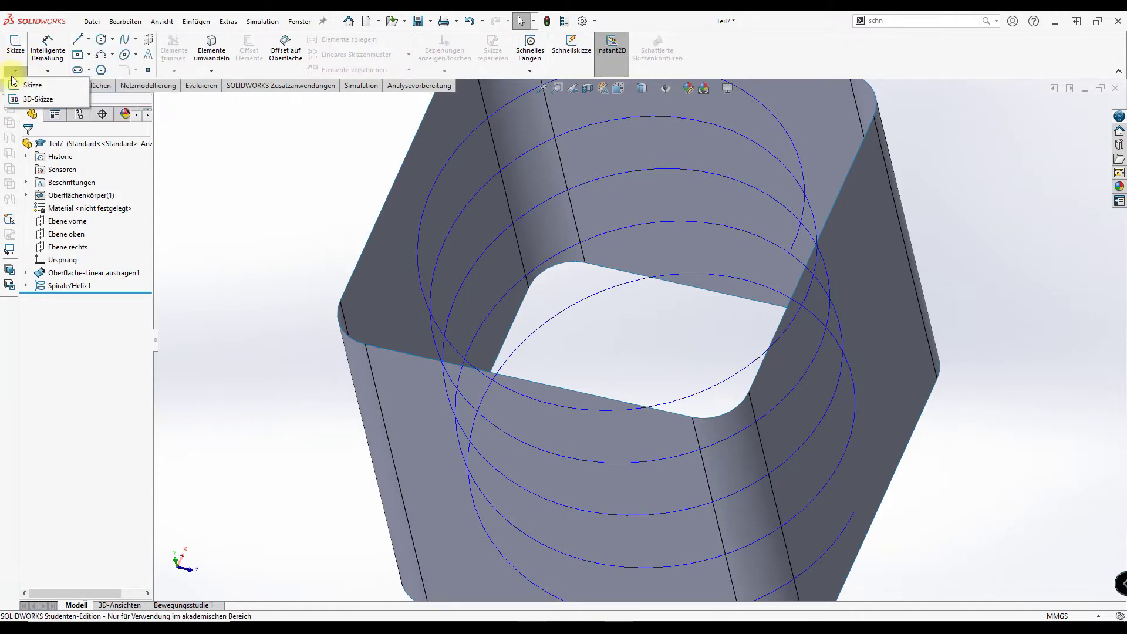
{"action": "left_click", "coordinate": [34, 99]}
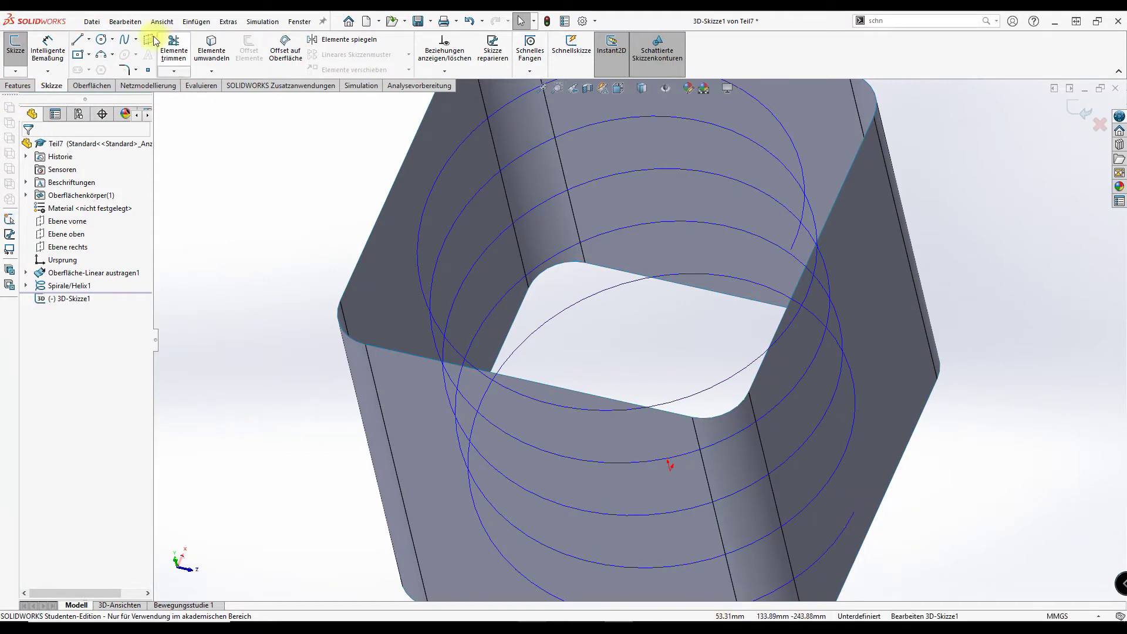
{"action": "left_click", "coordinate": [77, 40]}
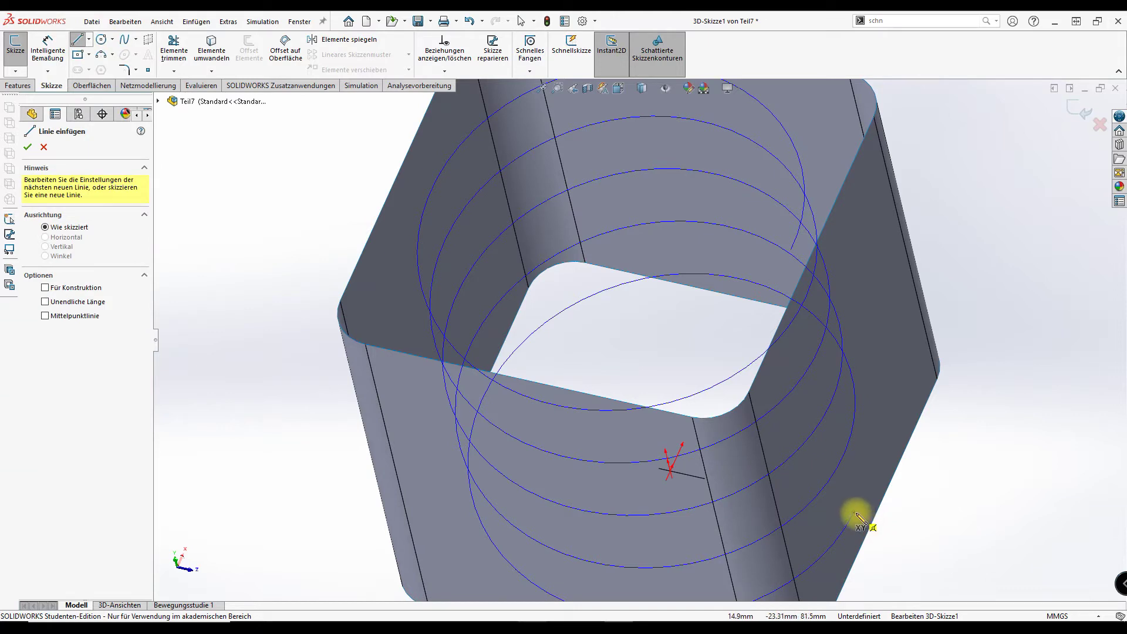
{"action": "left_click", "coordinate": [855, 515]}
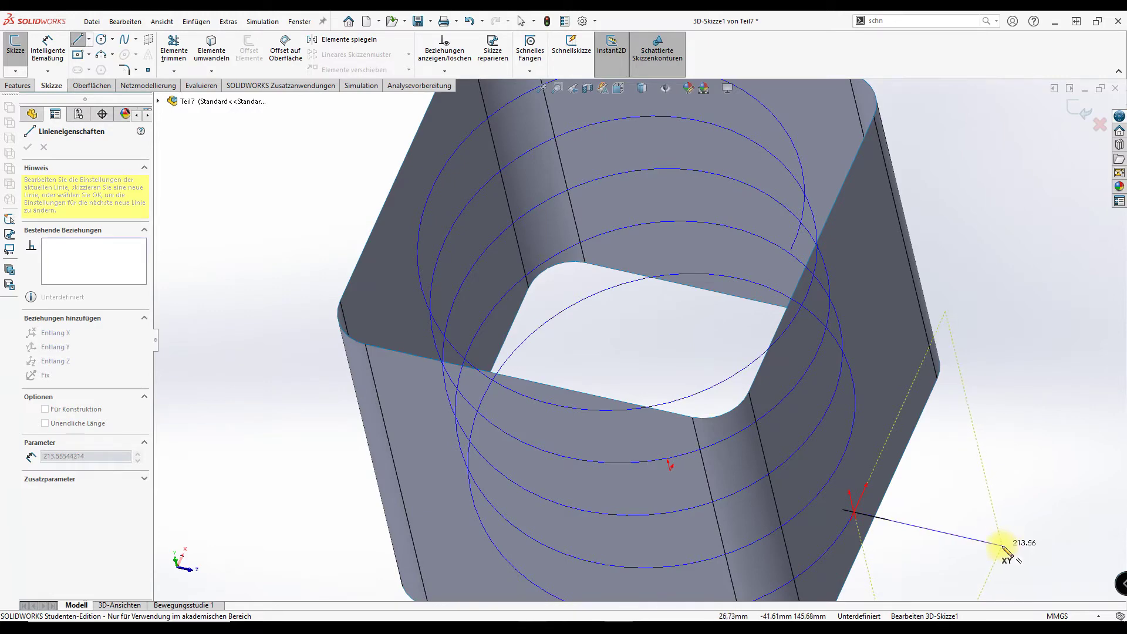
{"action": "left_click", "coordinate": [1003, 547]}
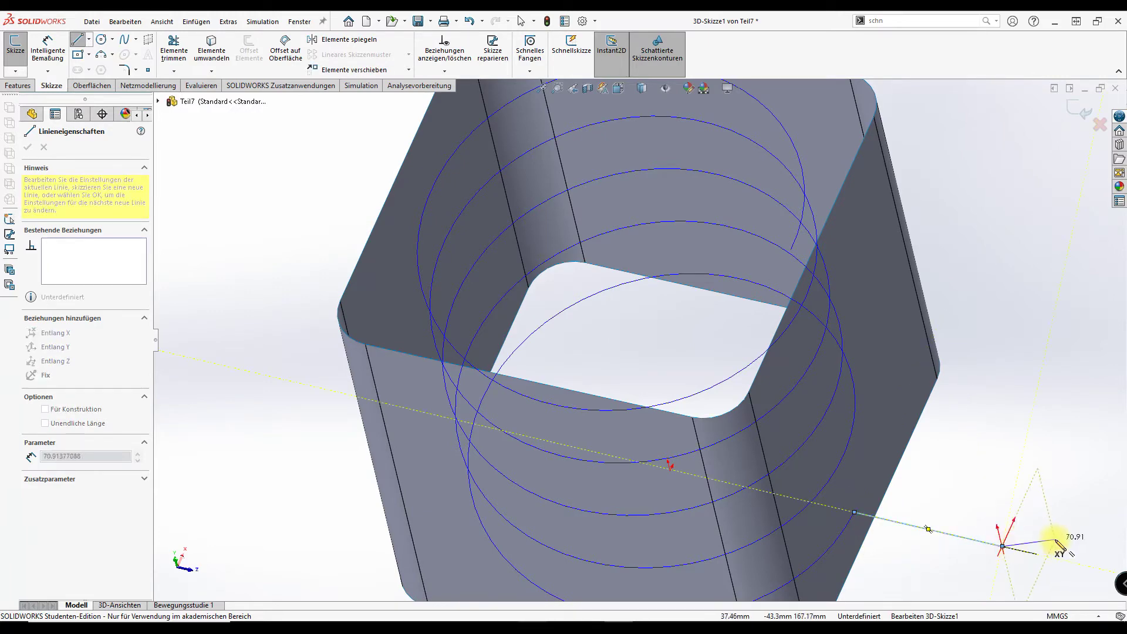
{"action": "key", "text": "Escape"}
{"action": "mouse_move", "coordinate": [1026, 520]}
{"action": "middle_mouse_down"}
{"action": "mouse_move", "coordinate": [1118, 20]}
{"action": "mouse_move", "coordinate": [1021, 543]}
{"action": "middle_mouse_up"}
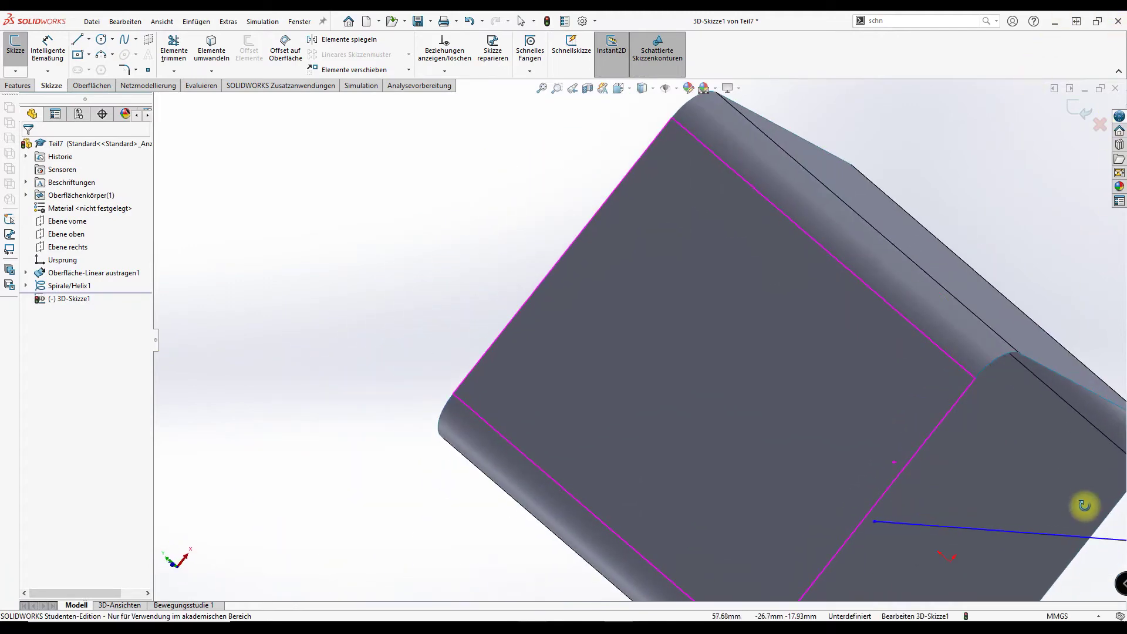
{"action": "left_click", "coordinate": [1018, 531]}
{"action": "key", "text": "Delete"}
{"action": "scroll", "coordinate": [998, 517], "scroll_direction": "up", "scroll_amount": 5}
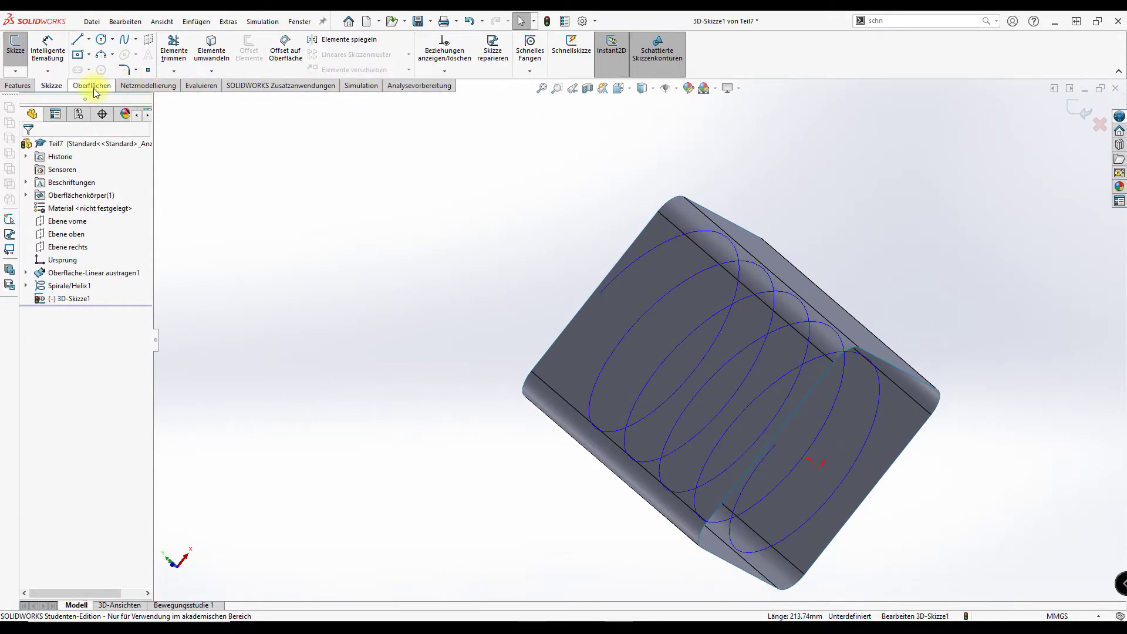
{"action": "left_click", "coordinate": [619, 88]}
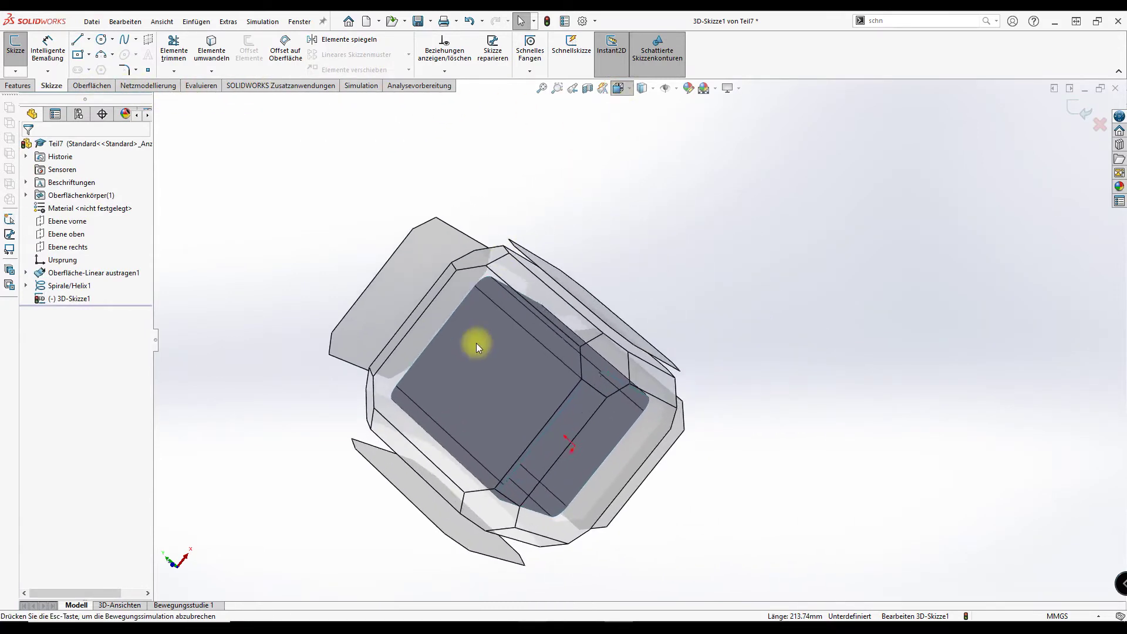
{"action": "left_click", "coordinate": [386, 328]}
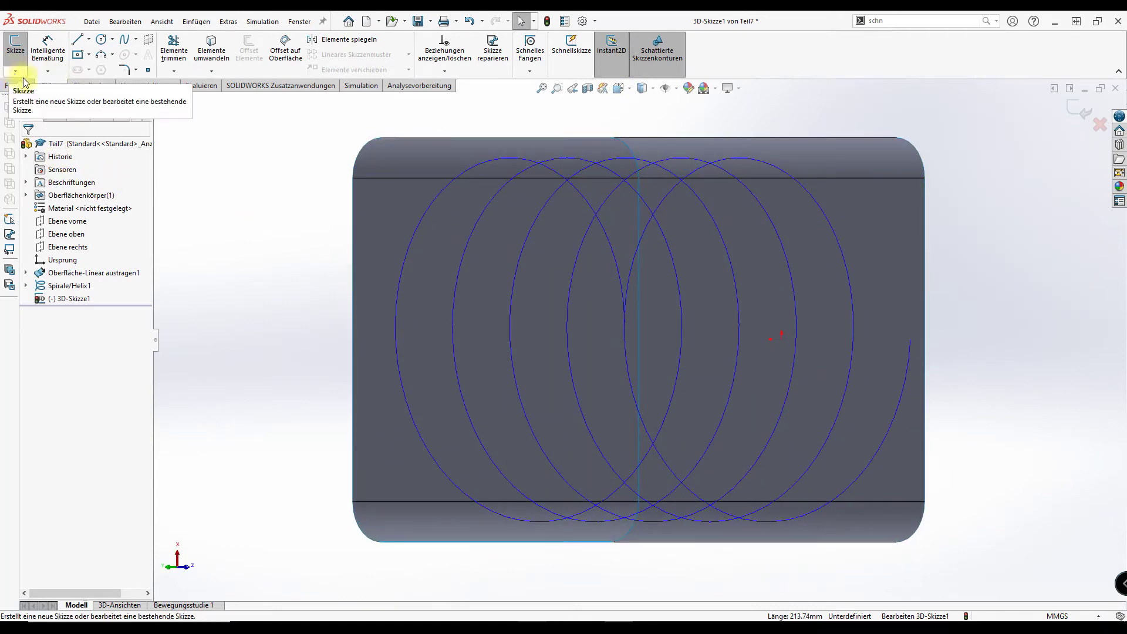
Step: In the 3D sketch, draw a line from the helix end outward along Z in the ZX plane
{"action": "left_click", "coordinate": [77, 39]}
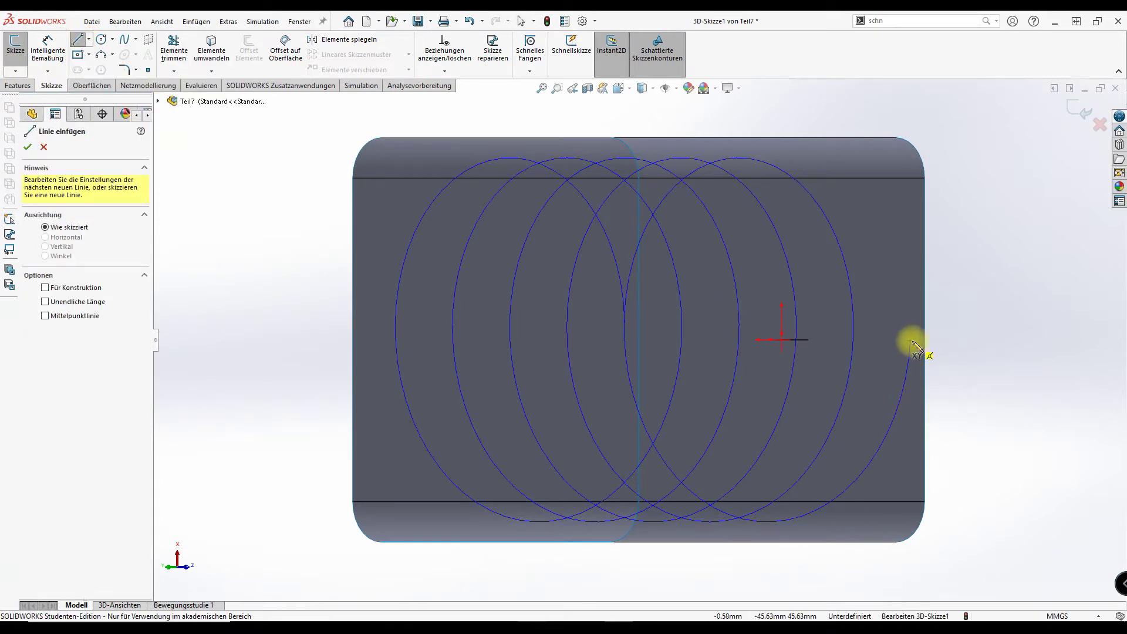
{"action": "left_click", "coordinate": [909, 344]}
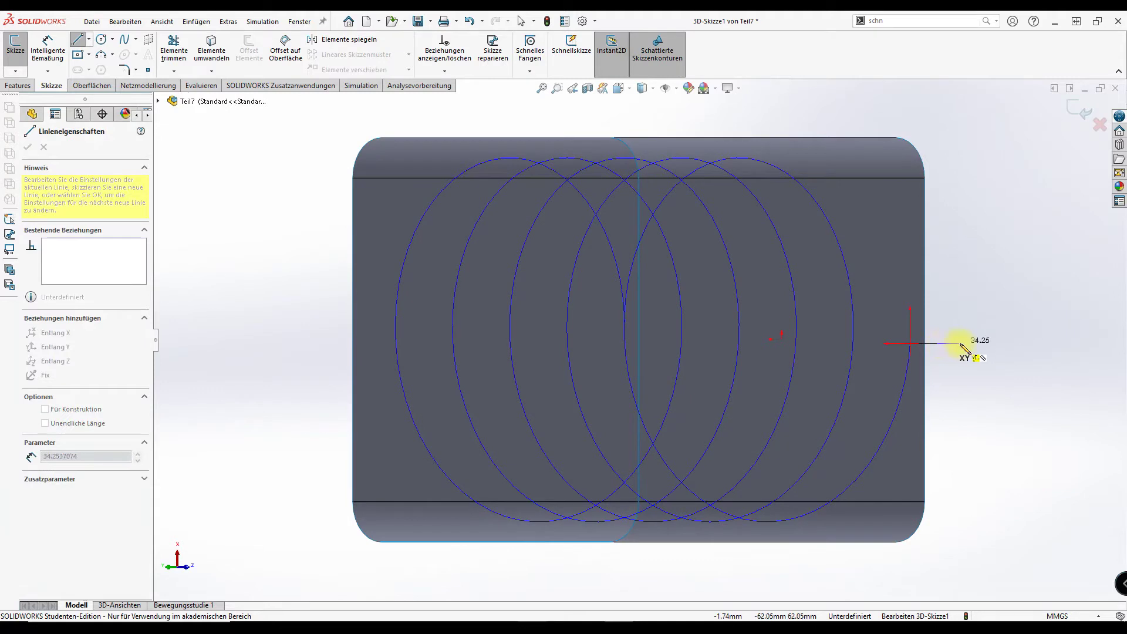
{"action": "key", "text": "Tab"}
{"action": "key", "text": "Tab"}
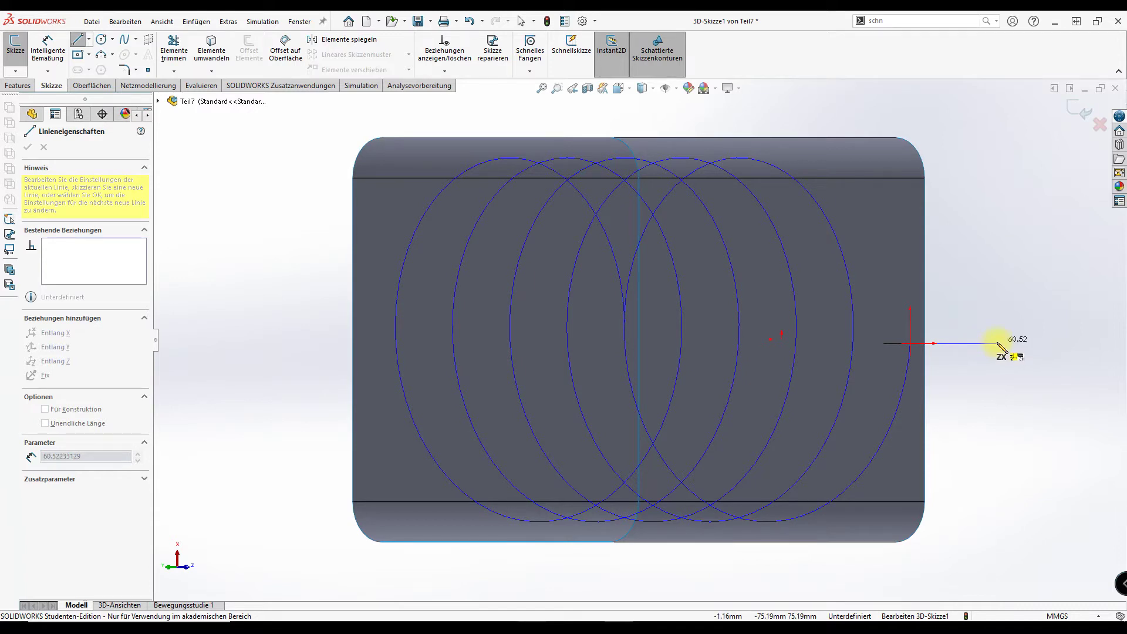
{"action": "double_click", "coordinate": [998, 345]}
{"action": "mouse_move", "coordinate": [799, 380]}
{"action": "middle_mouse_down"}
{"action": "mouse_move", "coordinate": [901, 383]}
{"action": "mouse_move", "coordinate": [951, 327]}
{"action": "mouse_move", "coordinate": [964, 289]}
{"action": "mouse_move", "coordinate": [974, 384]}
{"action": "mouse_move", "coordinate": [957, 402]}
{"action": "mouse_move", "coordinate": [916, 376]}
{"action": "middle_mouse_up"}
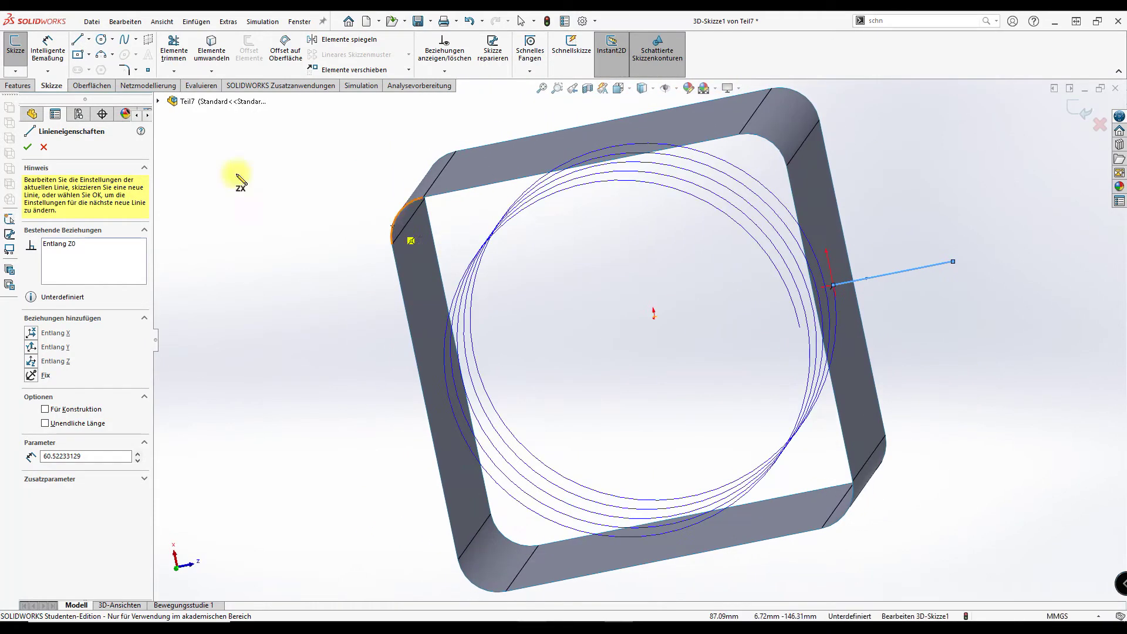
Step: Dimension the line to 100 mm and exit 3D-Skizze1
{"action": "left_click", "coordinate": [49, 47]}
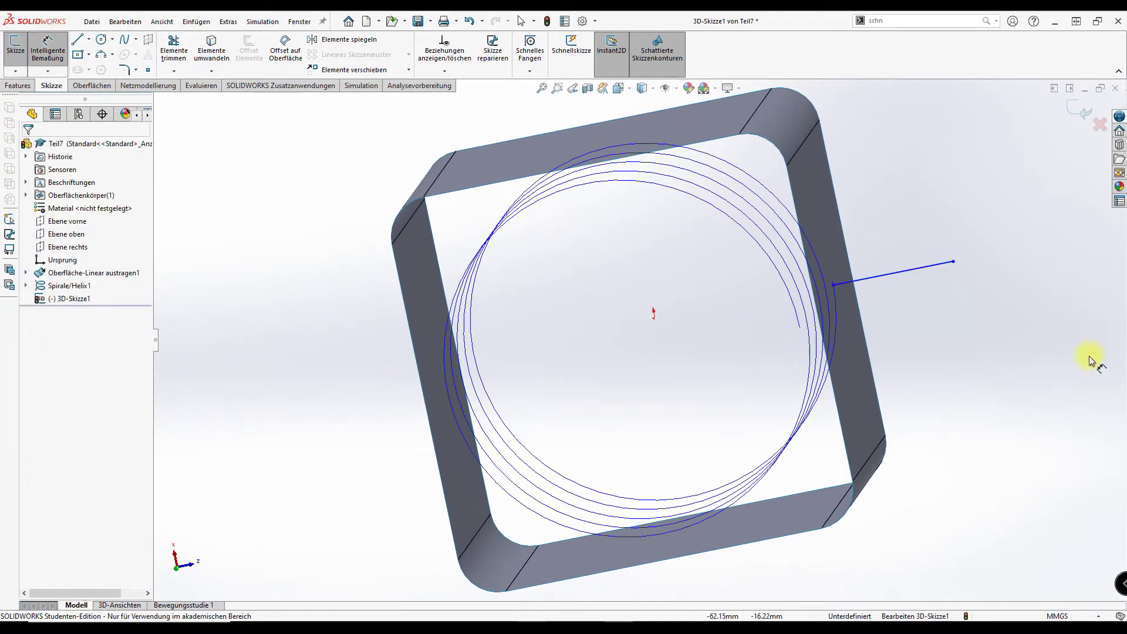
{"action": "left_click", "coordinate": [913, 279]}
{"action": "left_click", "coordinate": [845, 293]}
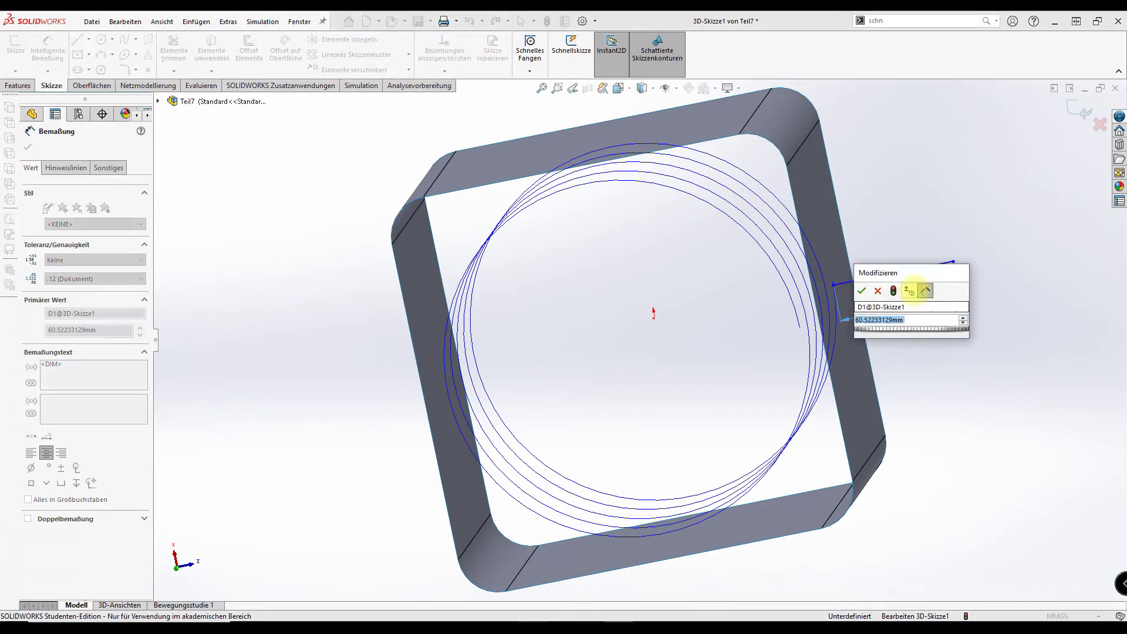
{"action": "type", "text": "100"}
{"action": "key", "text": "Return"}
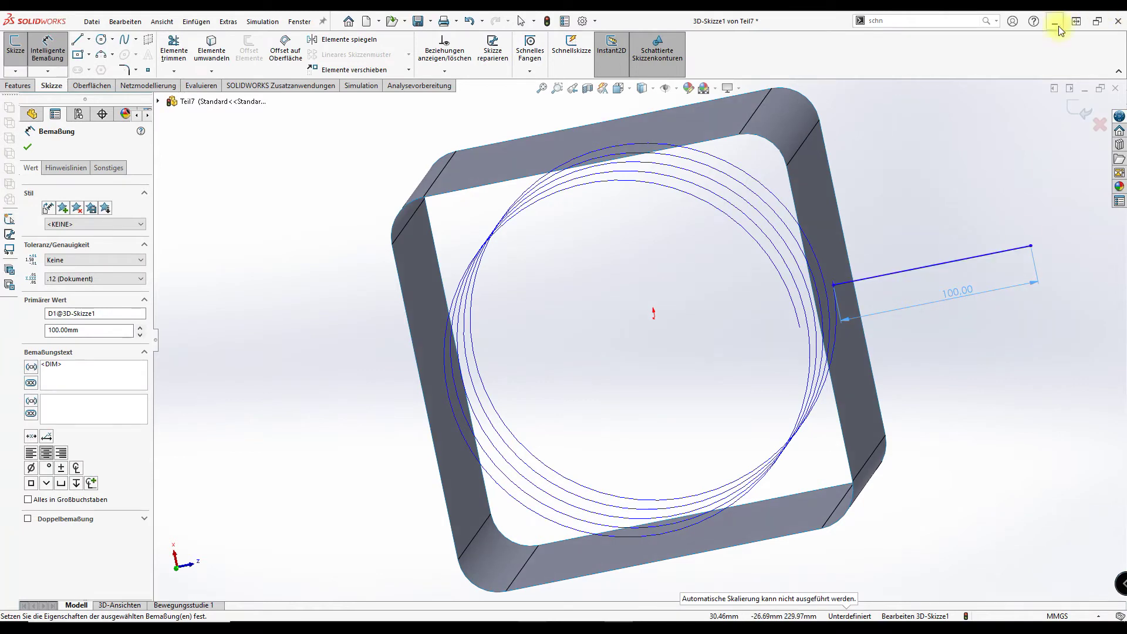
{"action": "left_click", "coordinate": [1068, 108]}
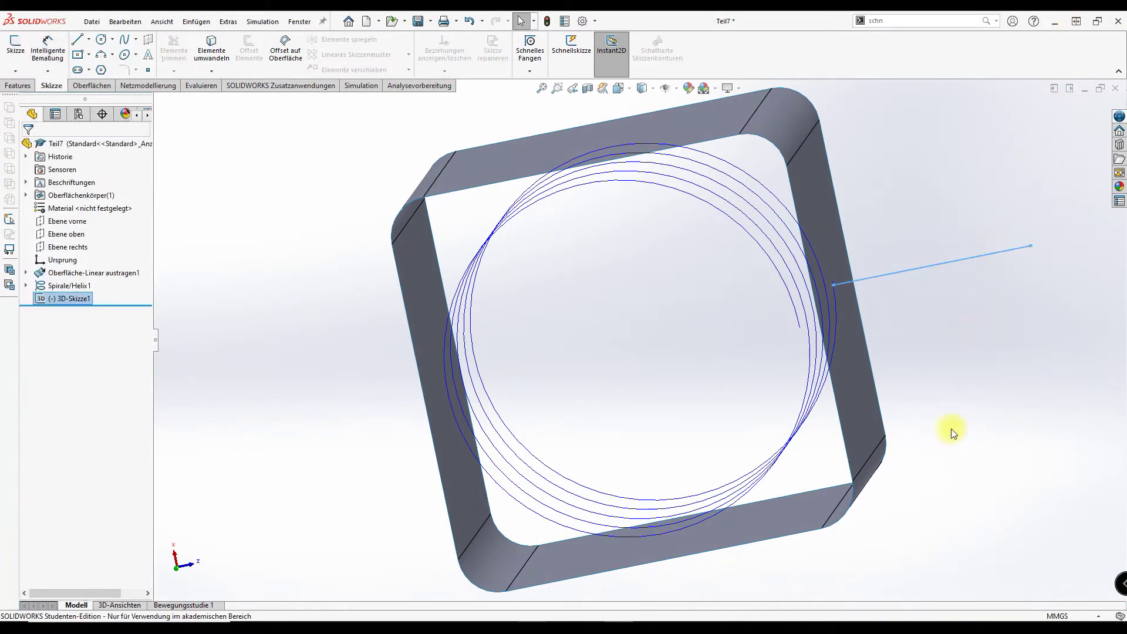
{"action": "middle_click_drag", "start_coordinate": [902, 420], "coordinate": [811, 339]}
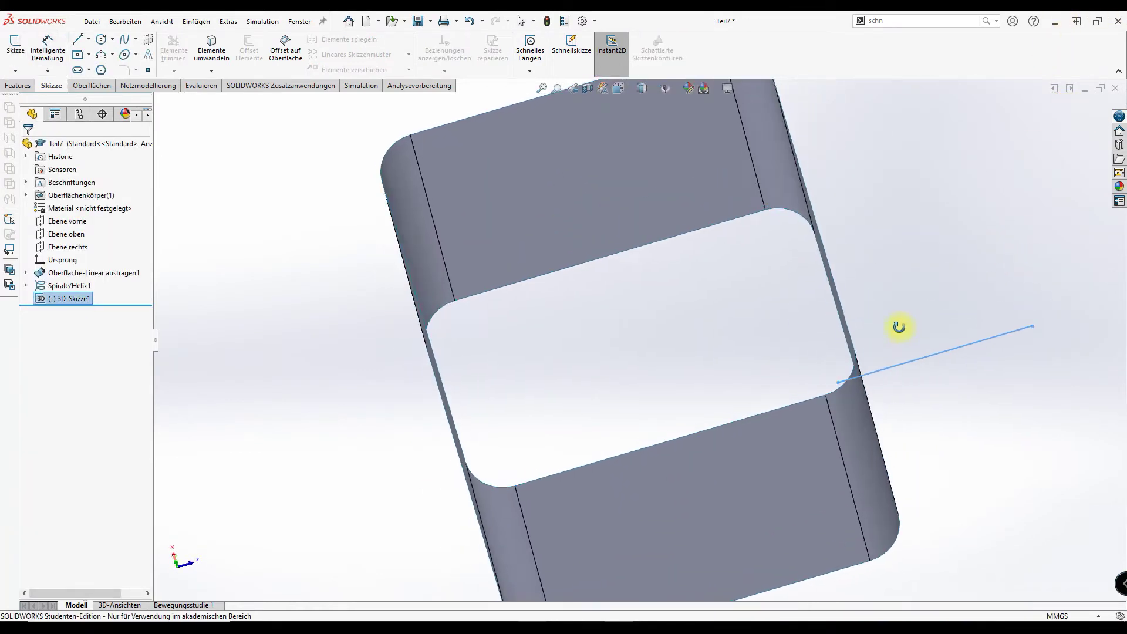
{"action": "left_click_drag", "start_coordinate": [811, 339], "coordinate": [639, 290]}
{"action": "key", "text": "Escape"}
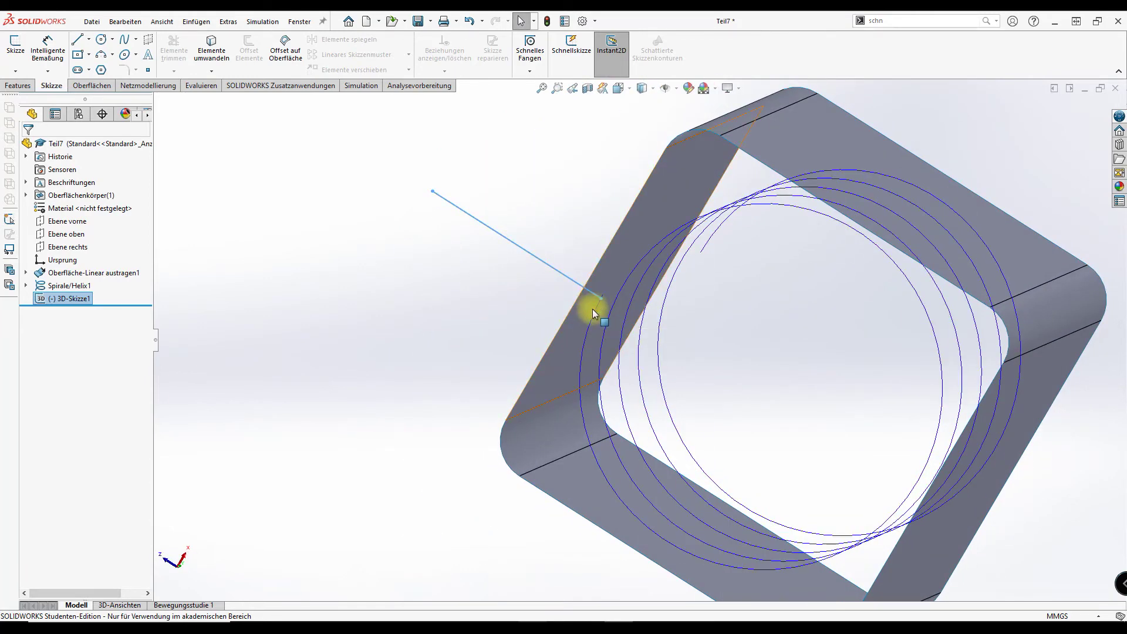
{"action": "left_click", "coordinate": [91, 85]}
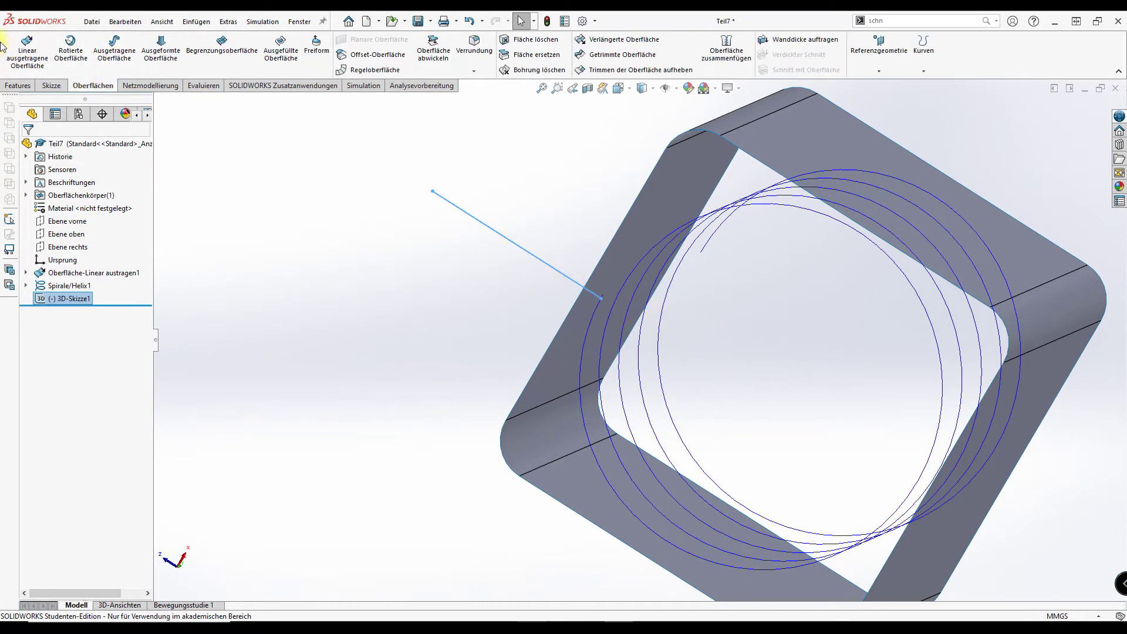
{"action": "left_click", "coordinate": [118, 38]}
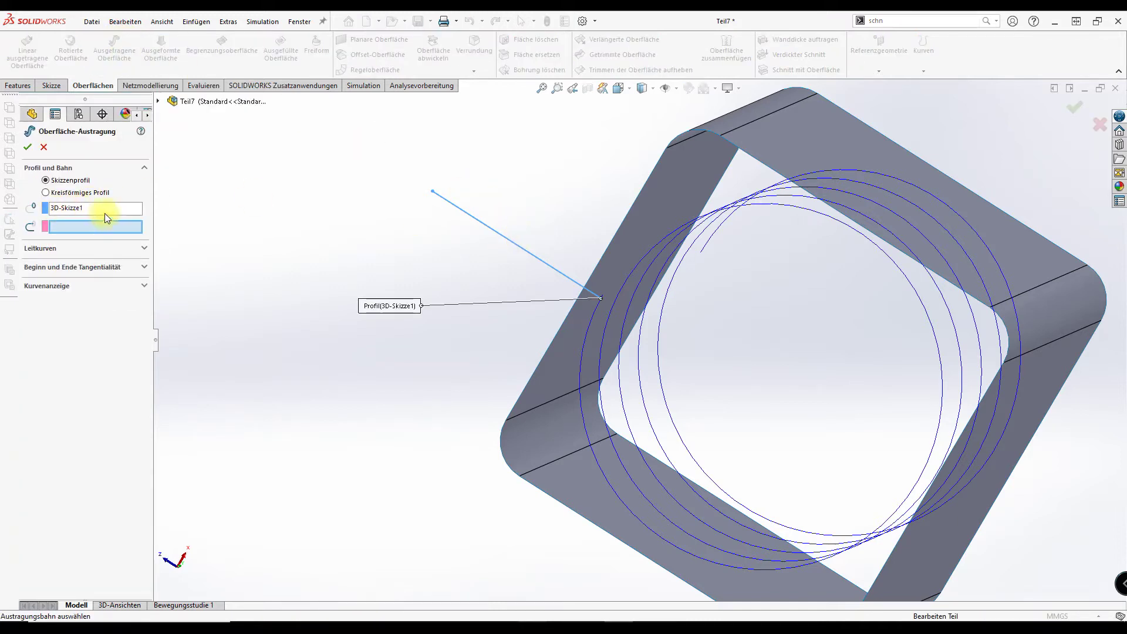
{"action": "left_click", "coordinate": [579, 391]}
{"action": "left_click", "coordinate": [579, 392]}
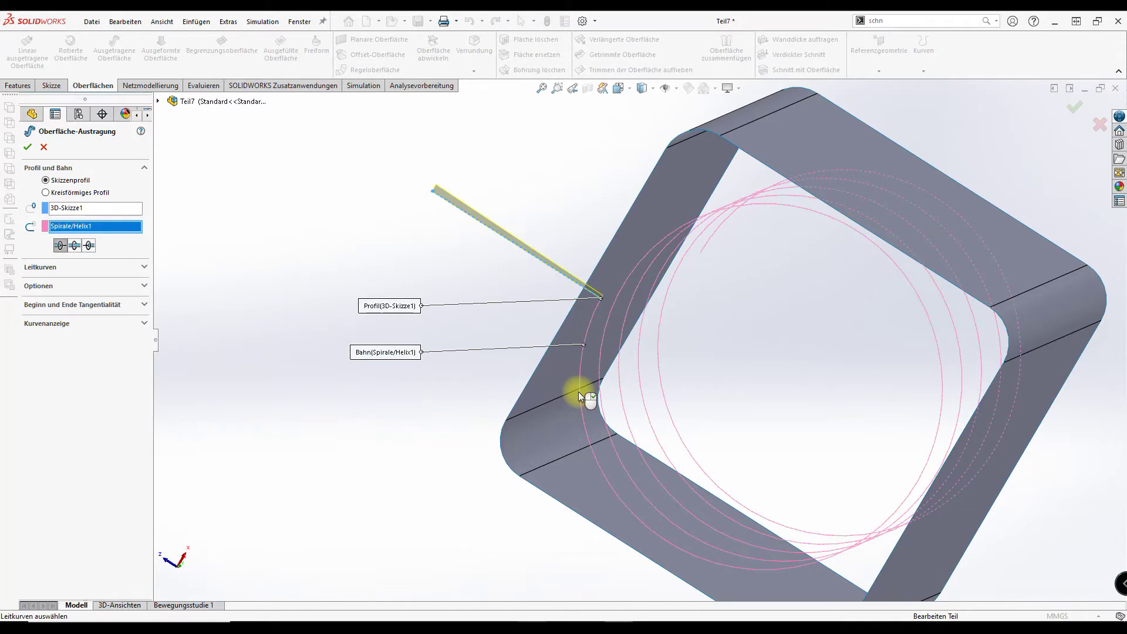
{"action": "mouse_move", "coordinate": [583, 360]}
{"action": "middle_mouse_down"}
{"action": "mouse_move", "coordinate": [602, 372]}
{"action": "mouse_move", "coordinate": [621, 533]}
{"action": "middle_mouse_up"}
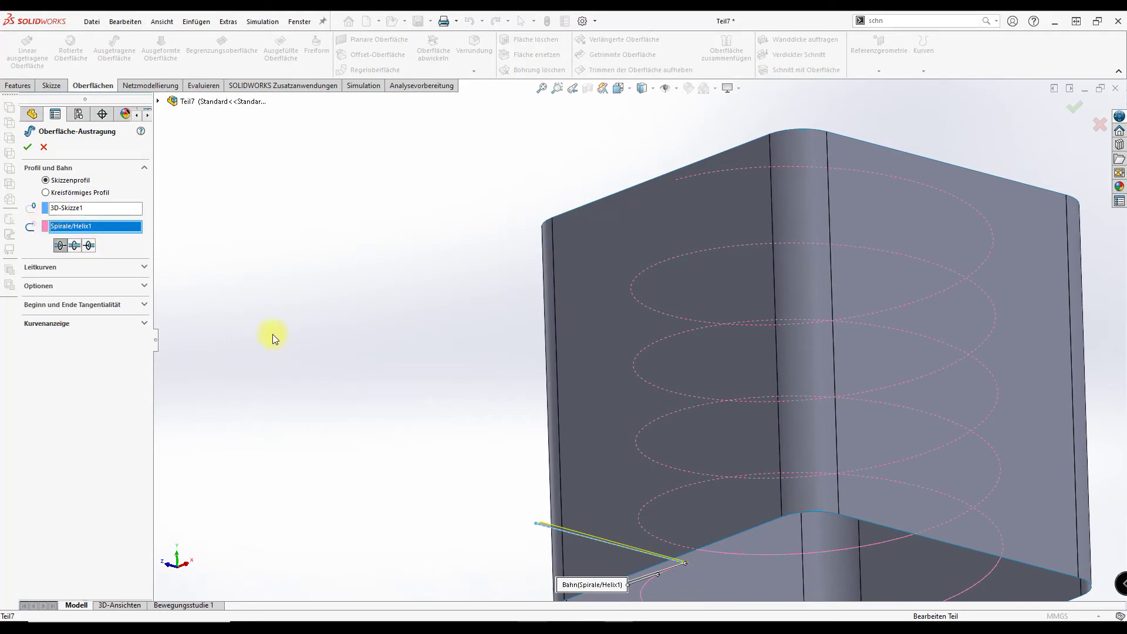
{"action": "scroll", "coordinate": [642, 389], "scroll_direction": "up", "scroll_amount": 3}
{"action": "scroll", "coordinate": [643, 389], "scroll_direction": "down", "scroll_amount": 5}
{"action": "mouse_move", "coordinate": [644, 605]}
{"action": "middle_mouse_down"}
{"action": "mouse_move", "coordinate": [699, 536]}
{"action": "mouse_move", "coordinate": [704, 367]}
{"action": "middle_mouse_up"}
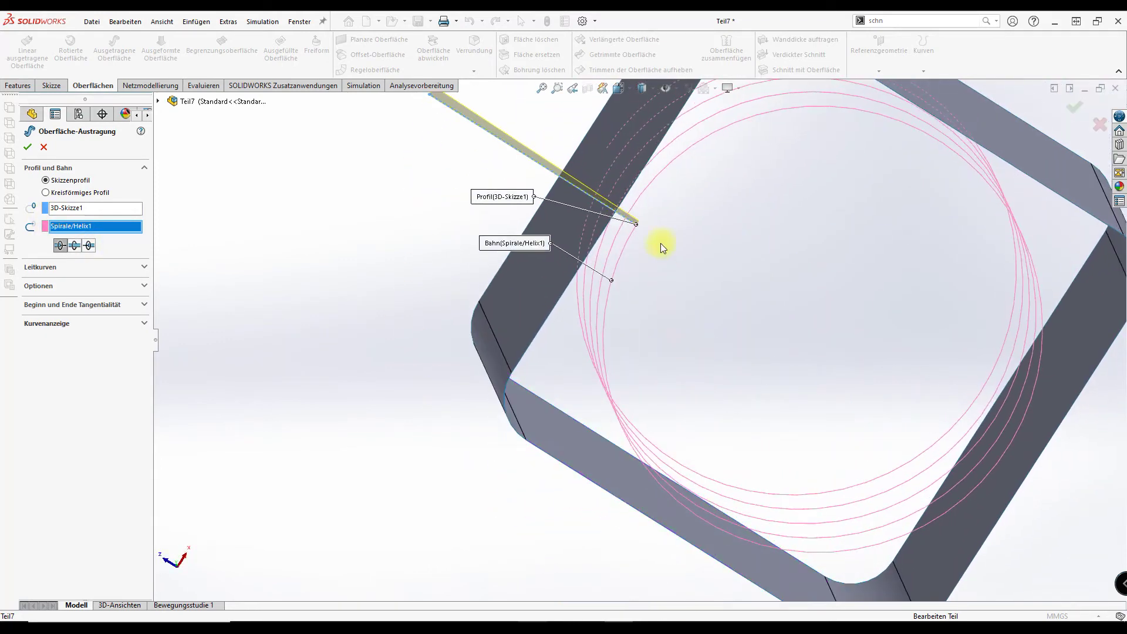
{"action": "scroll", "coordinate": [660, 243], "scroll_direction": "down", "scroll_amount": 5}
{"action": "scroll", "coordinate": [607, 264], "scroll_direction": "down", "scroll_amount": 2}
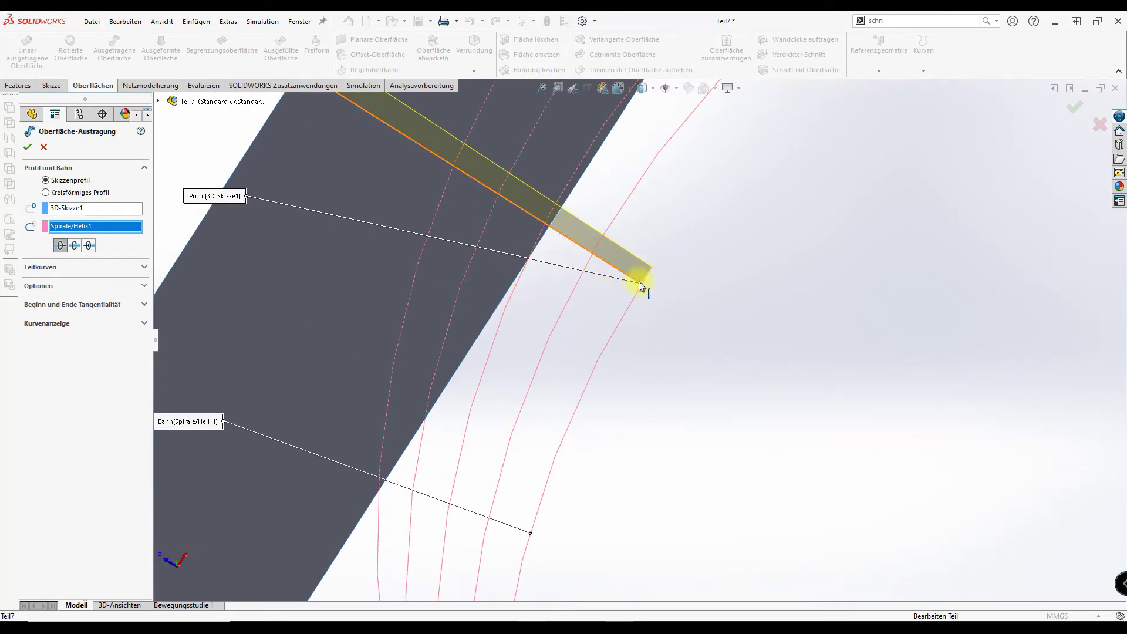
{"action": "key", "text": "Escape"}
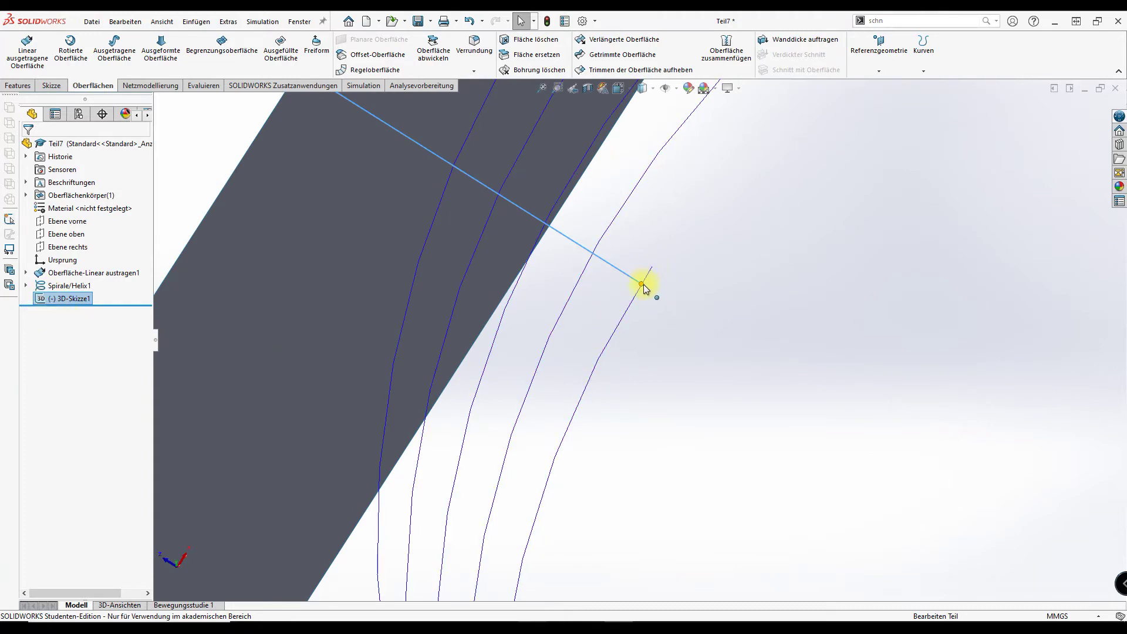
Step: Edit 3D-Skizze1, set the line's helix-end point to X 0, then exit the sketch
{"action": "left_click_drag", "start_coordinate": [53, 304], "coordinate": [48, 305]}
{"action": "left_click", "coordinate": [51, 301]}
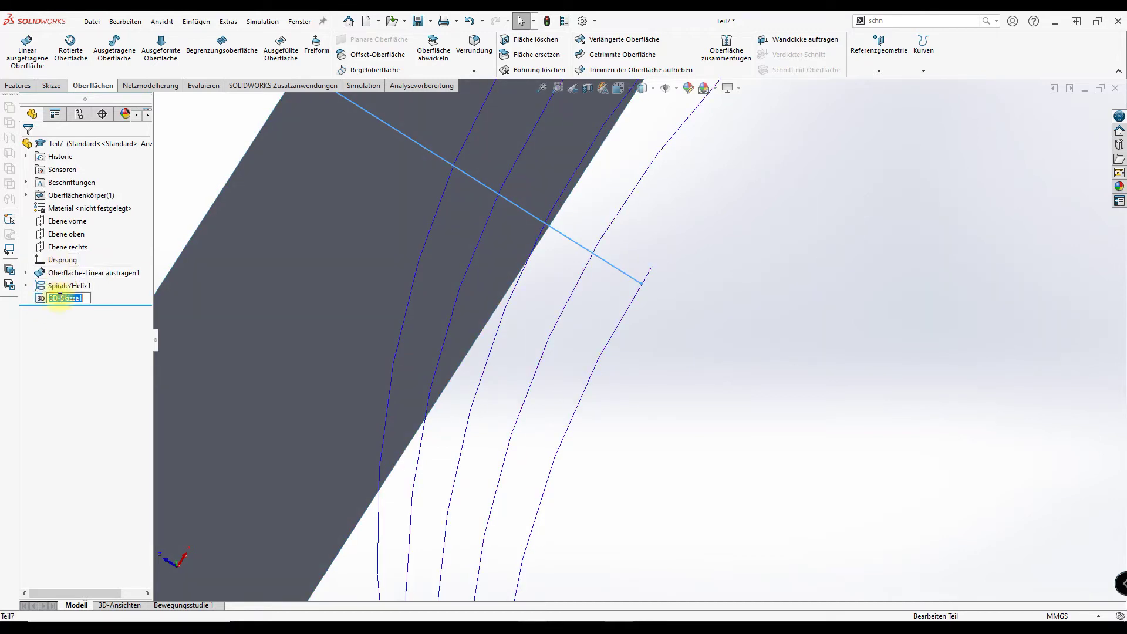
{"action": "left_click", "coordinate": [44, 301]}
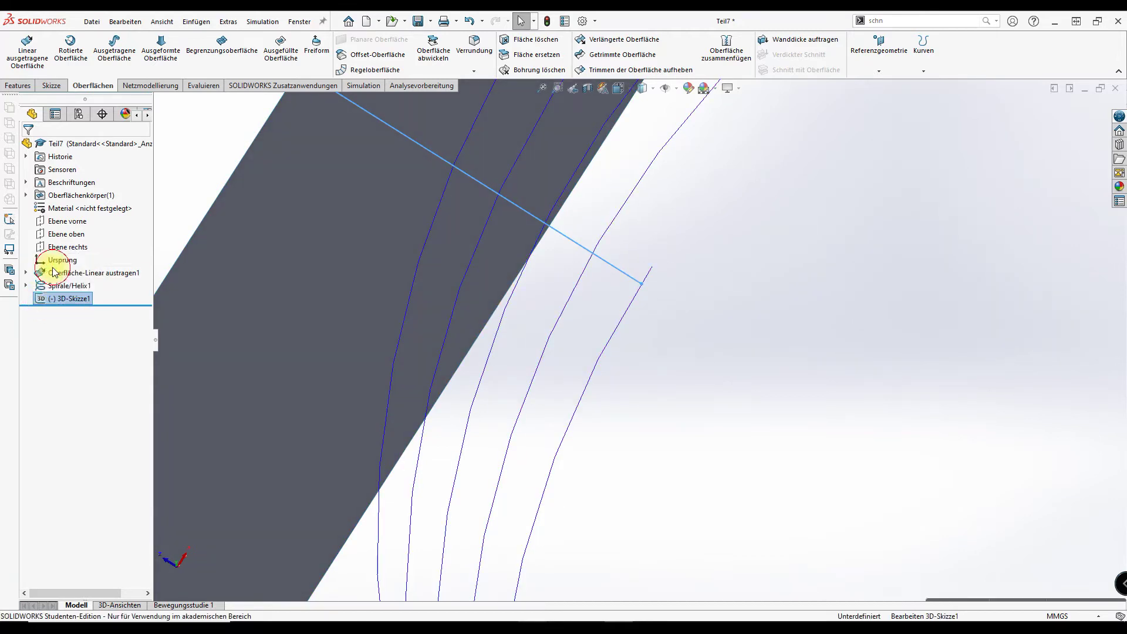
{"action": "left_click", "coordinate": [50, 267]}
{"action": "left_click", "coordinate": [652, 269]}
{"action": "type", "text": "0"}
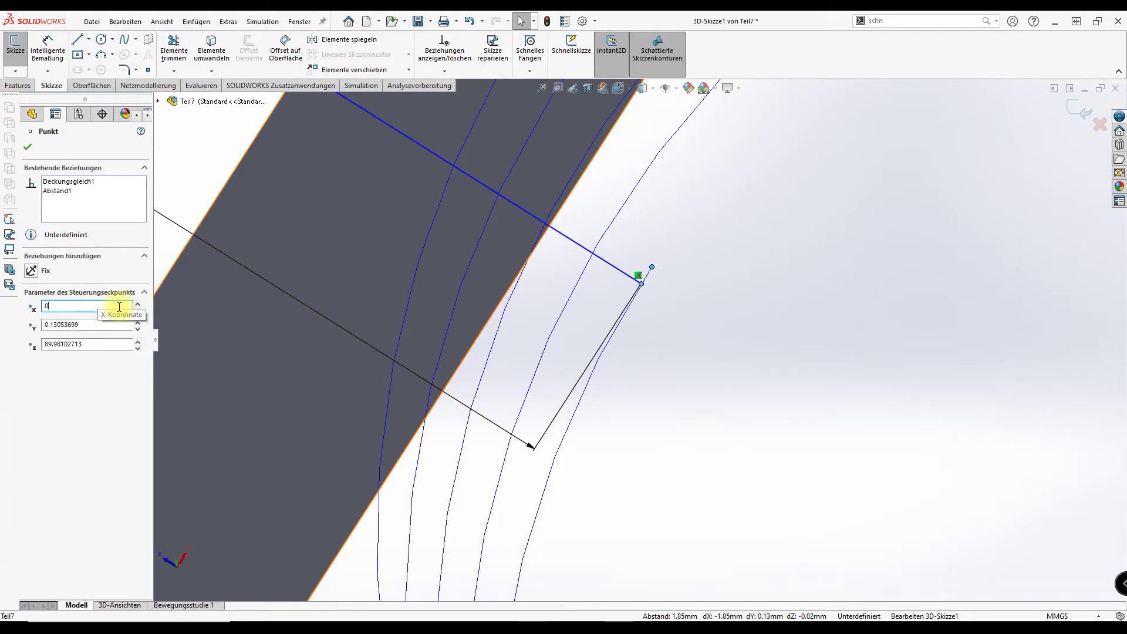
{"action": "key", "text": "Return"}
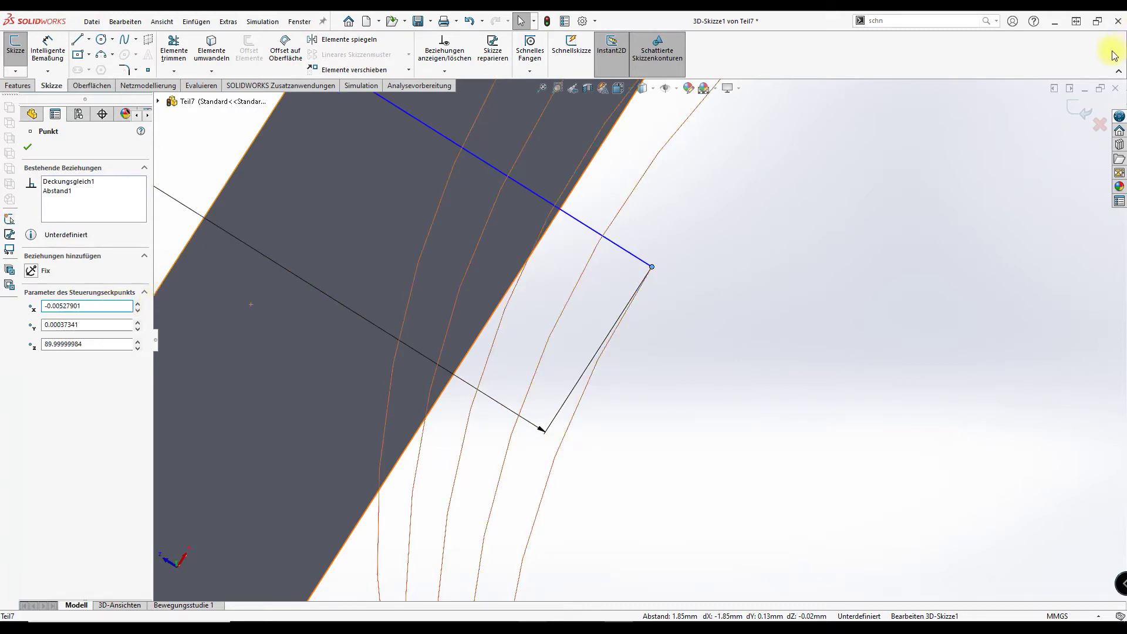
{"action": "left_click", "coordinate": [1078, 115]}
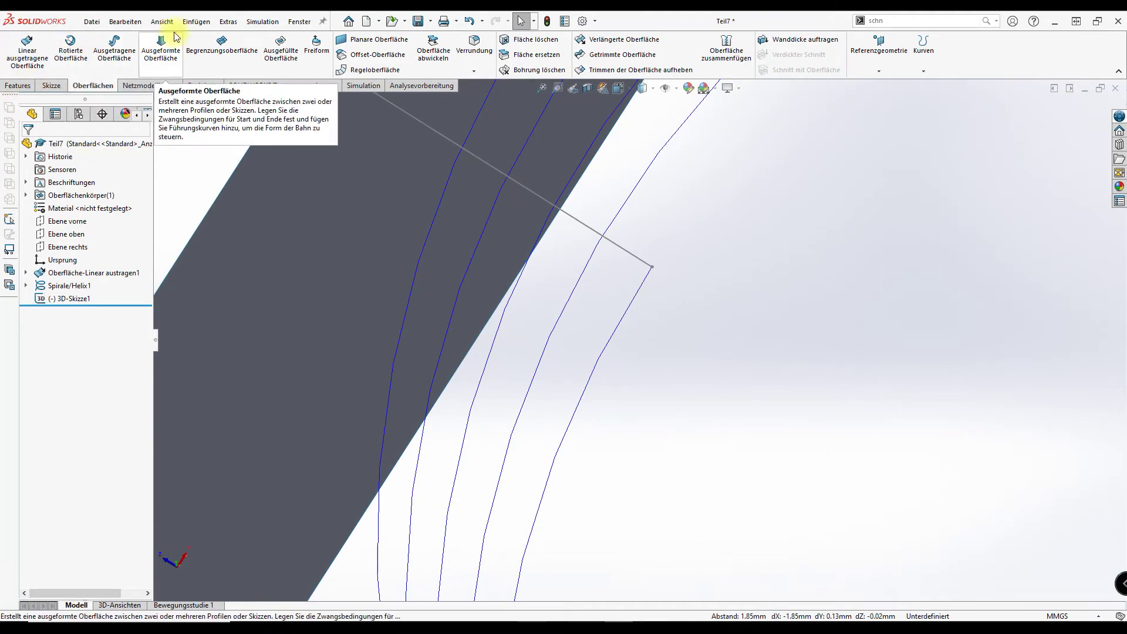
Step: Sweep the 3D-Skizze1 line along Spirale/Helix1 into the helical ribbon surface Oberfläche-Austragung1
{"action": "left_click", "coordinate": [121, 46]}
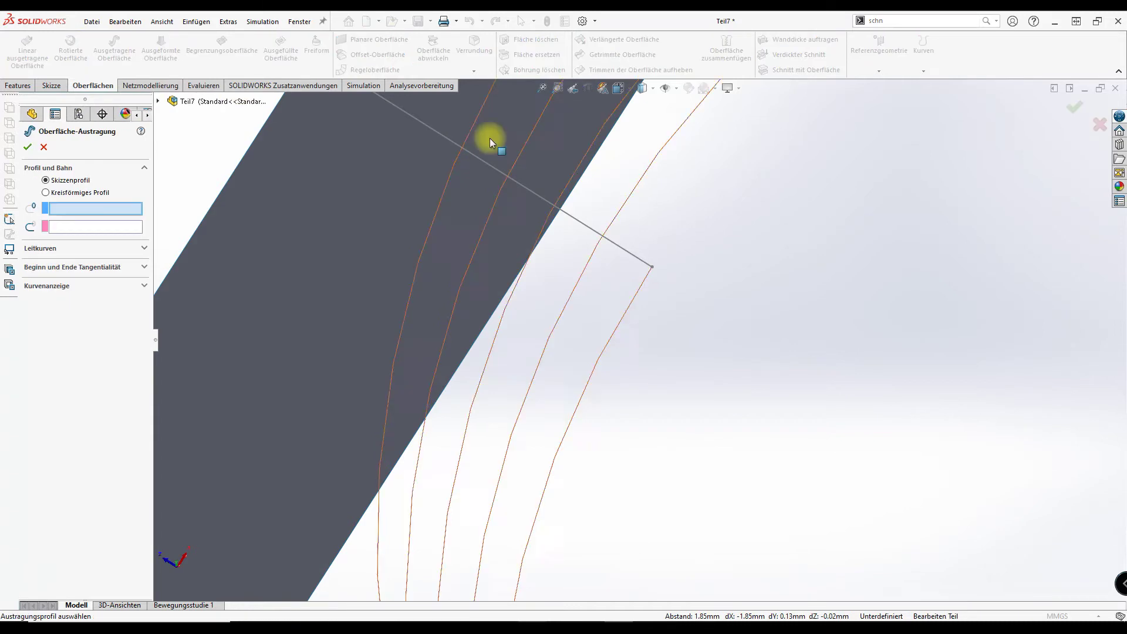
{"action": "left_click", "coordinate": [601, 239]}
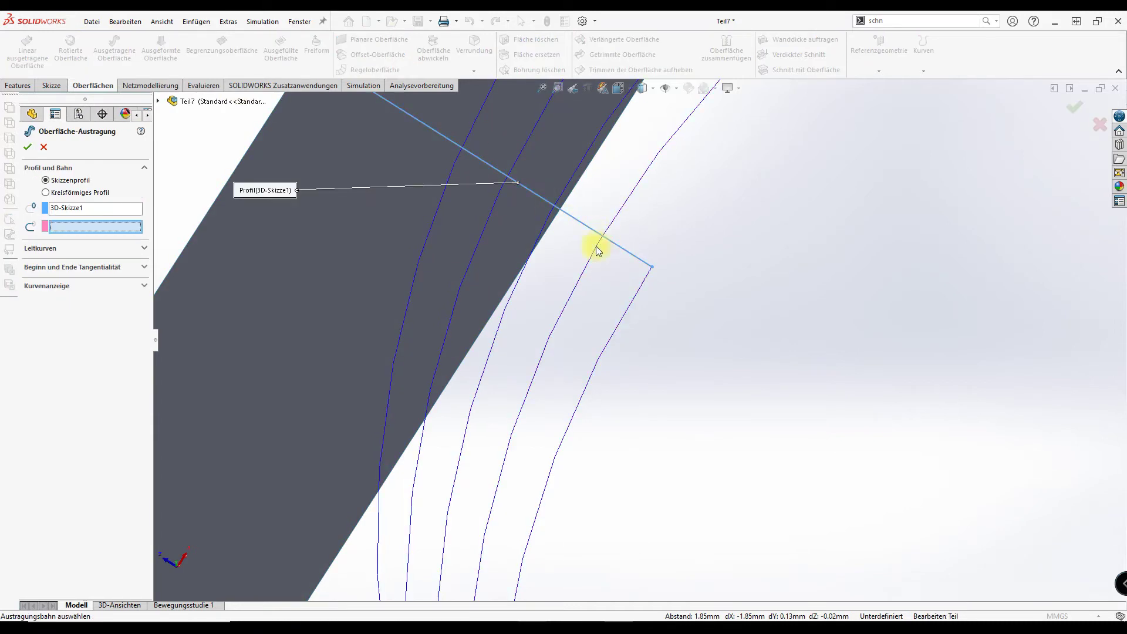
{"action": "left_click", "coordinate": [617, 330]}
{"action": "scroll", "coordinate": [749, 280], "scroll_direction": "up", "scroll_amount": 3}
{"action": "scroll", "coordinate": [750, 266], "scroll_direction": "up", "scroll_amount": 2}
{"action": "mouse_move", "coordinate": [751, 266]}
{"action": "middle_mouse_down"}
{"action": "mouse_move", "coordinate": [753, 378]}
{"action": "mouse_move", "coordinate": [713, 464]}
{"action": "mouse_move", "coordinate": [778, 491]}
{"action": "mouse_move", "coordinate": [901, 494]}
{"action": "mouse_move", "coordinate": [944, 528]}
{"action": "mouse_move", "coordinate": [936, 569]}
{"action": "mouse_move", "coordinate": [883, 587]}
{"action": "mouse_move", "coordinate": [702, 579]}
{"action": "mouse_move", "coordinate": [667, 615]}
{"action": "middle_mouse_up"}
{"action": "scroll", "coordinate": [753, 381], "scroll_direction": "up", "scroll_amount": 5}
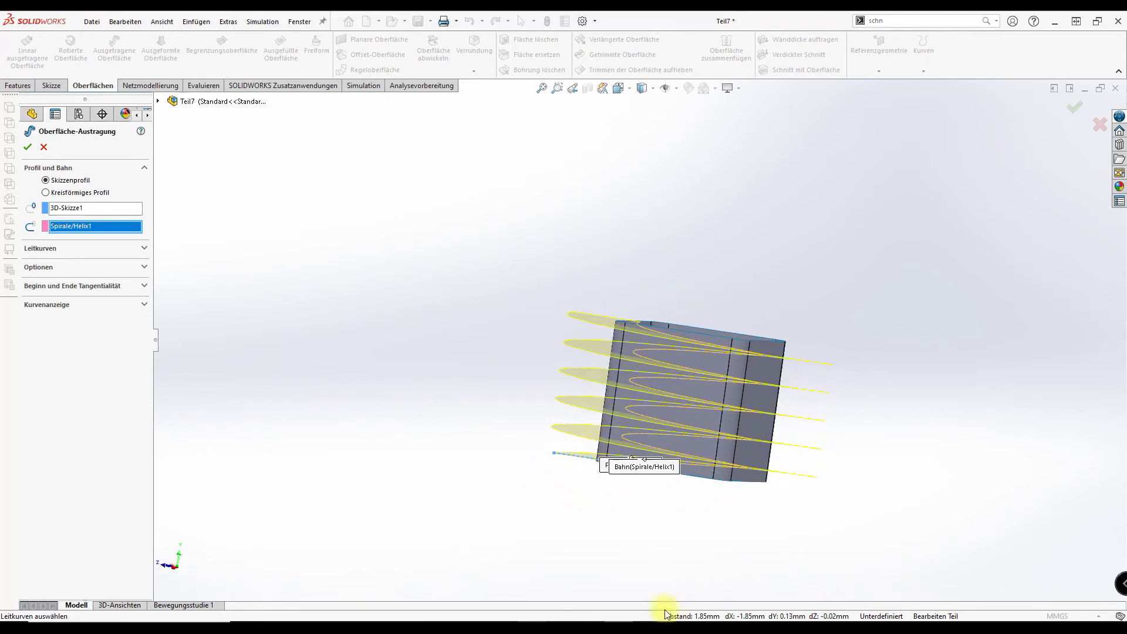
{"action": "left_click", "coordinate": [1073, 107]}
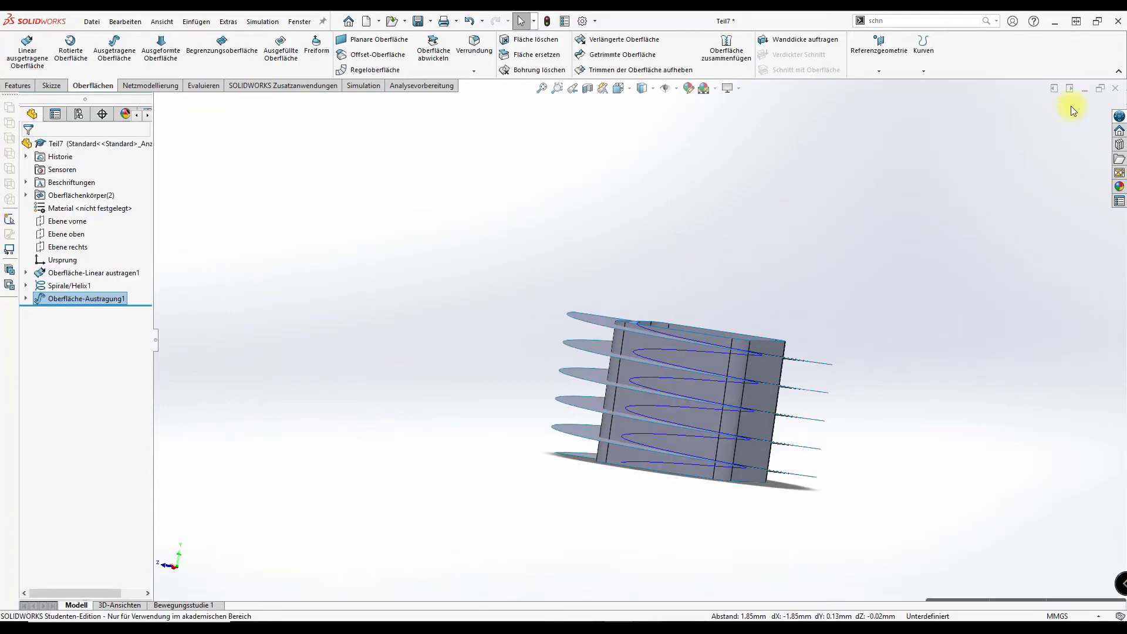
{"action": "left_click", "coordinate": [898, 21]}
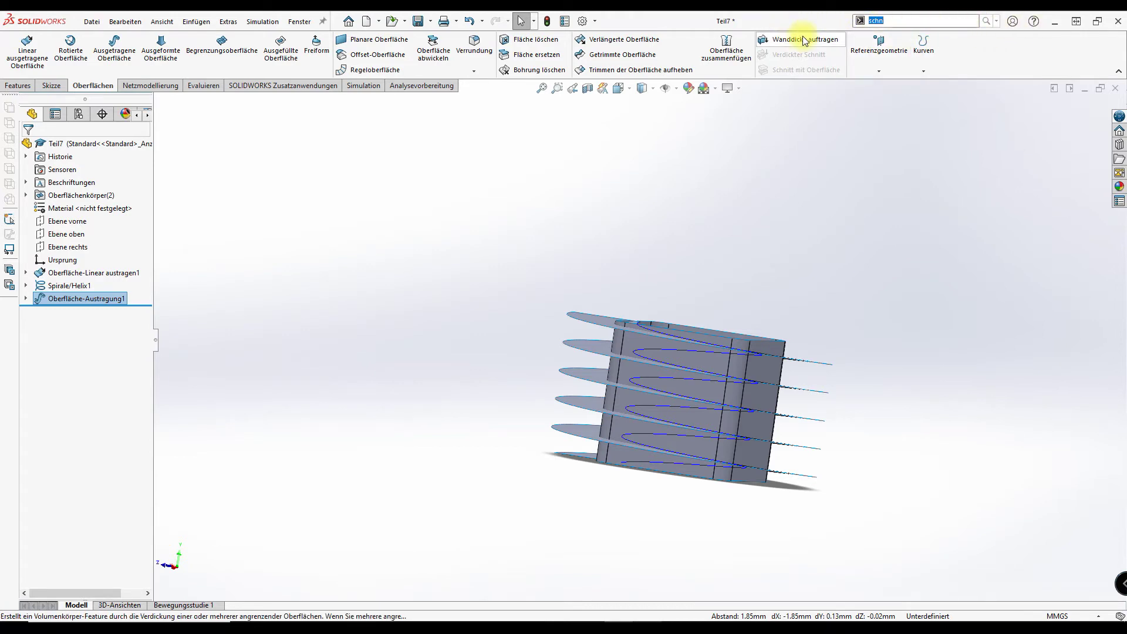
Step: Find Schnittkurve (Intersection Curve) by searching commands for 'Schn' and launch it
{"action": "left_click", "coordinate": [997, 23]}
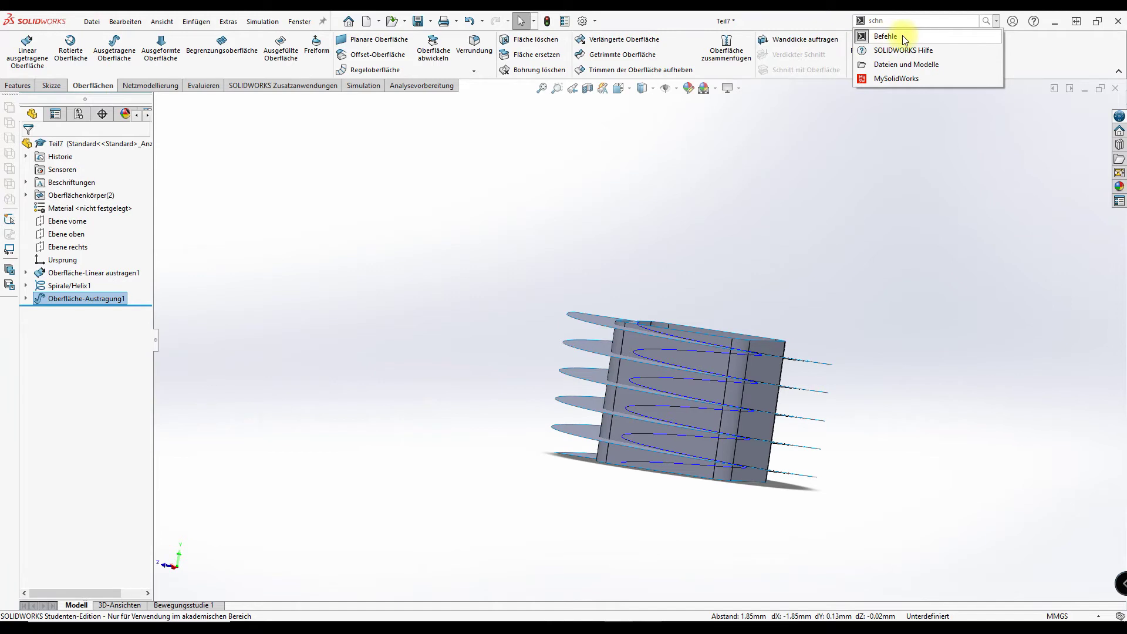
{"action": "left_click", "coordinate": [903, 36]}
{"action": "left_click_drag", "start_coordinate": [885, 20], "coordinate": [852, 23]}
{"action": "type", "text": "S"}
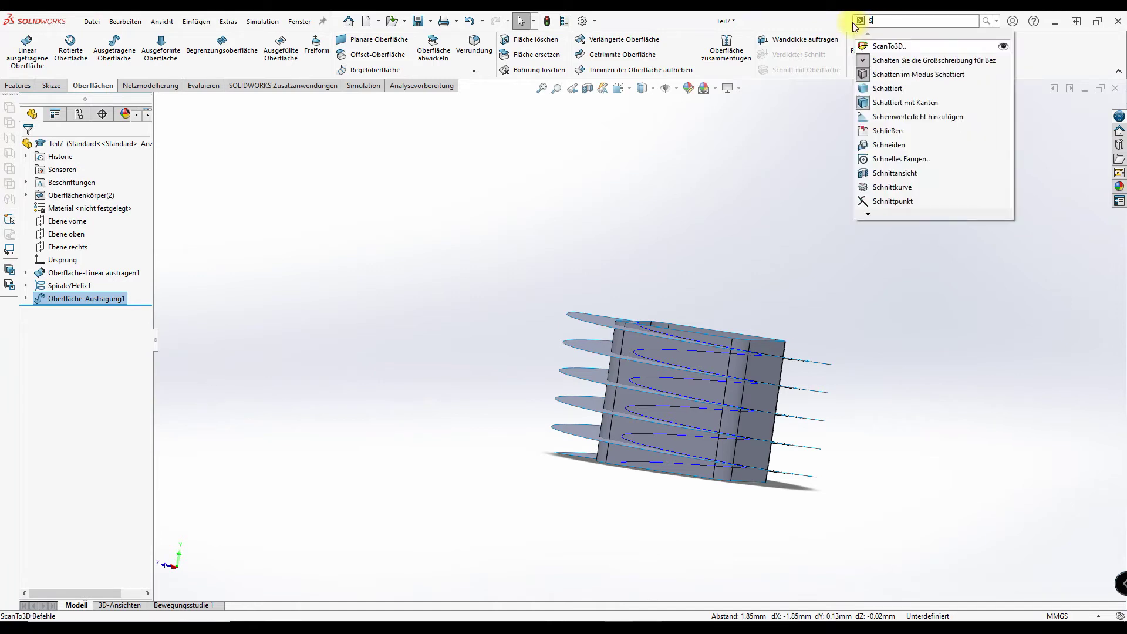
{"action": "type", "text": "ch"}
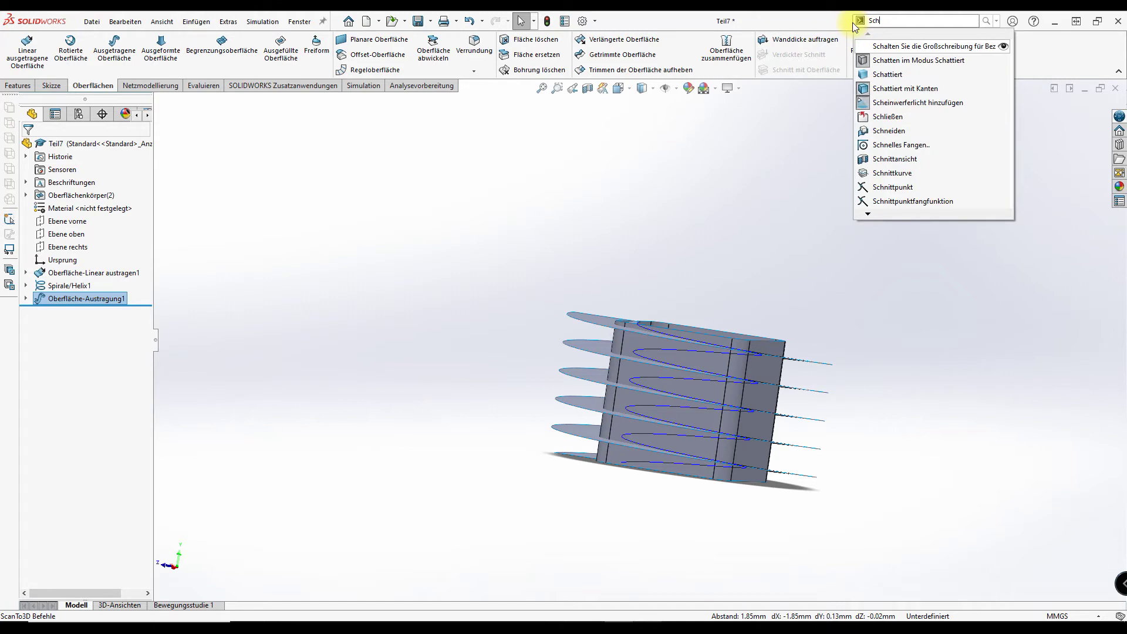
{"action": "type", "text": "n"}
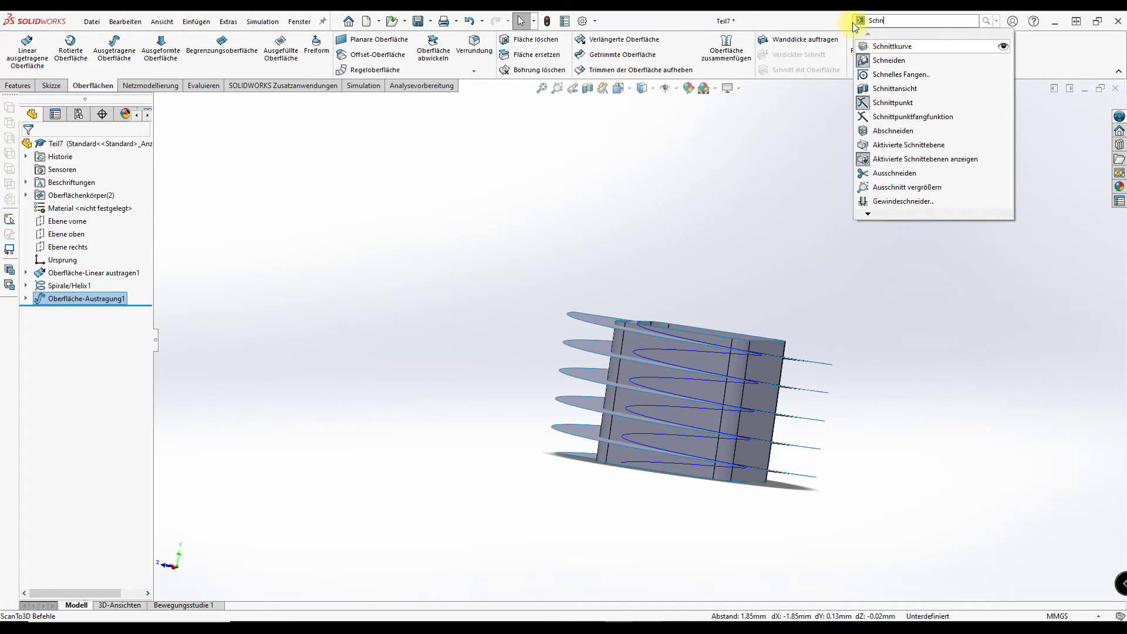
{"action": "left_click", "coordinate": [904, 47]}
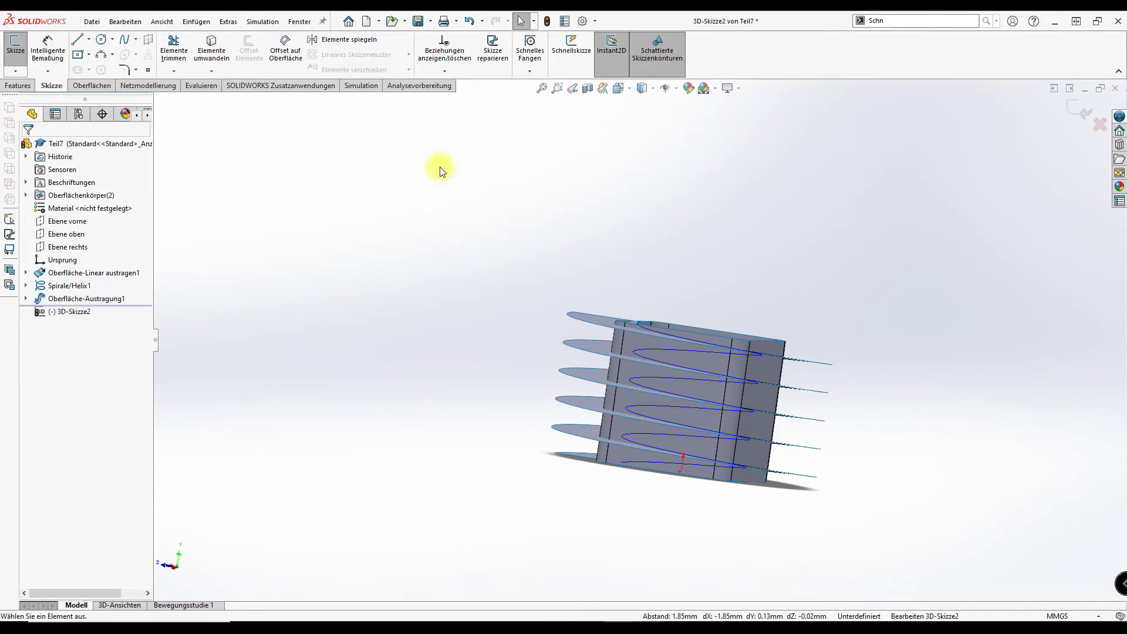
Step: Exit the stray empty 3D sketch and relaunch Schnittkurve from the search box
{"action": "left_click", "coordinate": [1077, 114]}
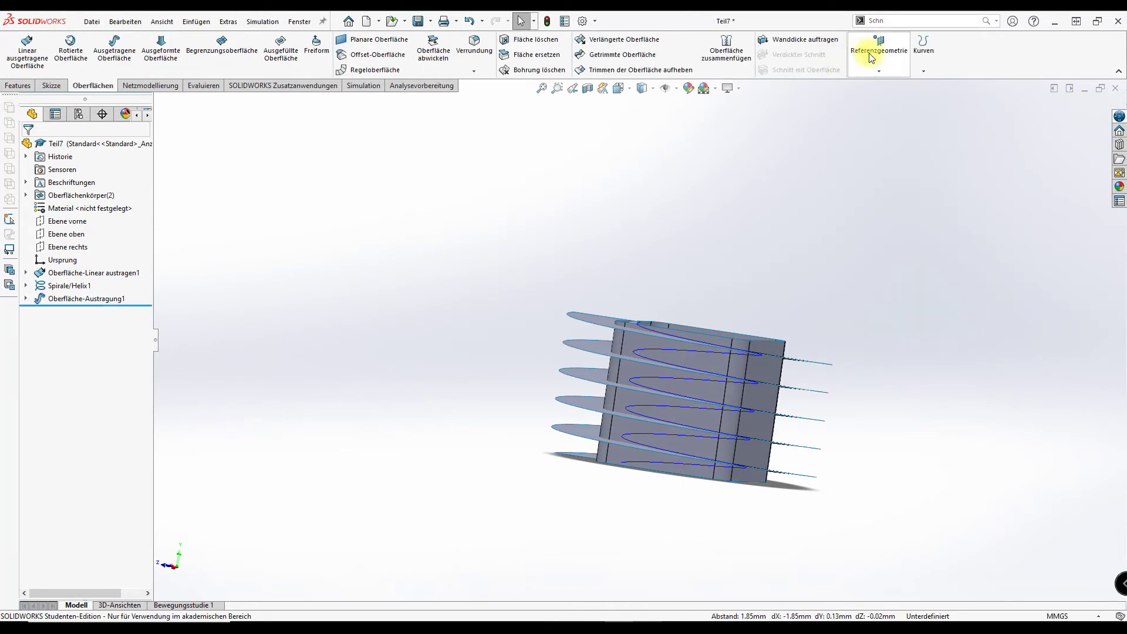
{"action": "left_click", "coordinate": [901, 21]}
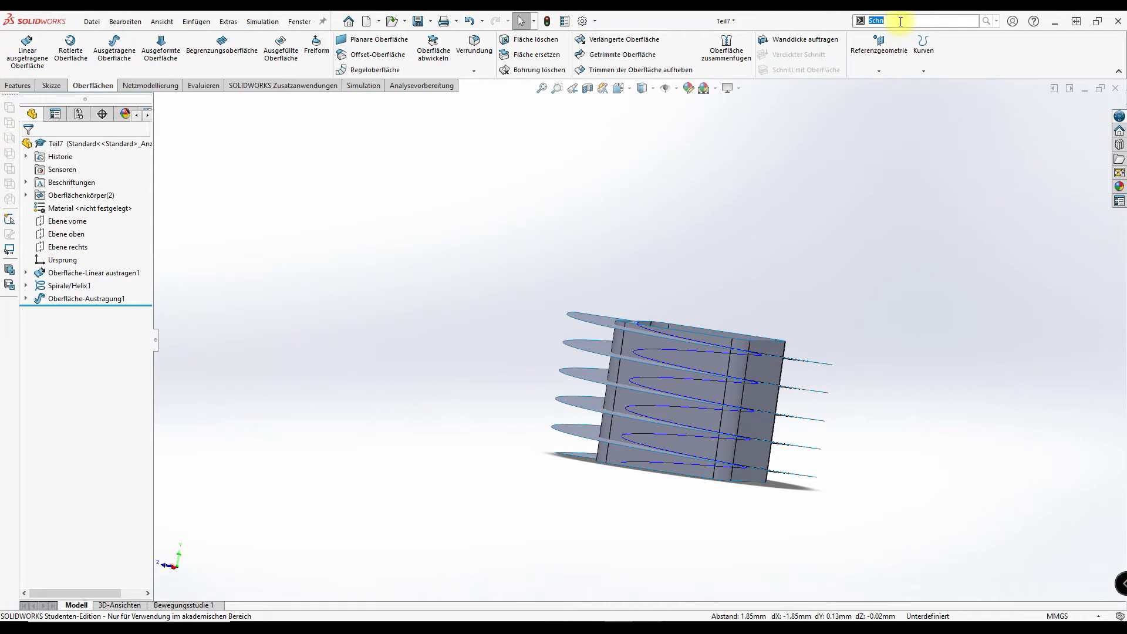
{"action": "type", "text": "sdhn"}
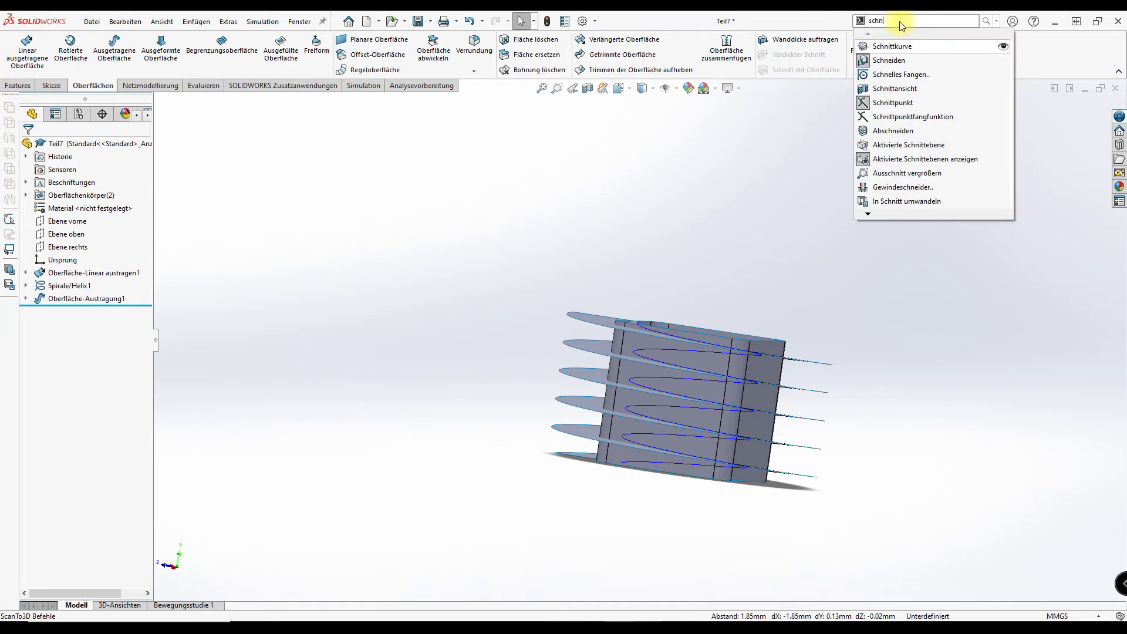
{"action": "left_click", "coordinate": [888, 45]}
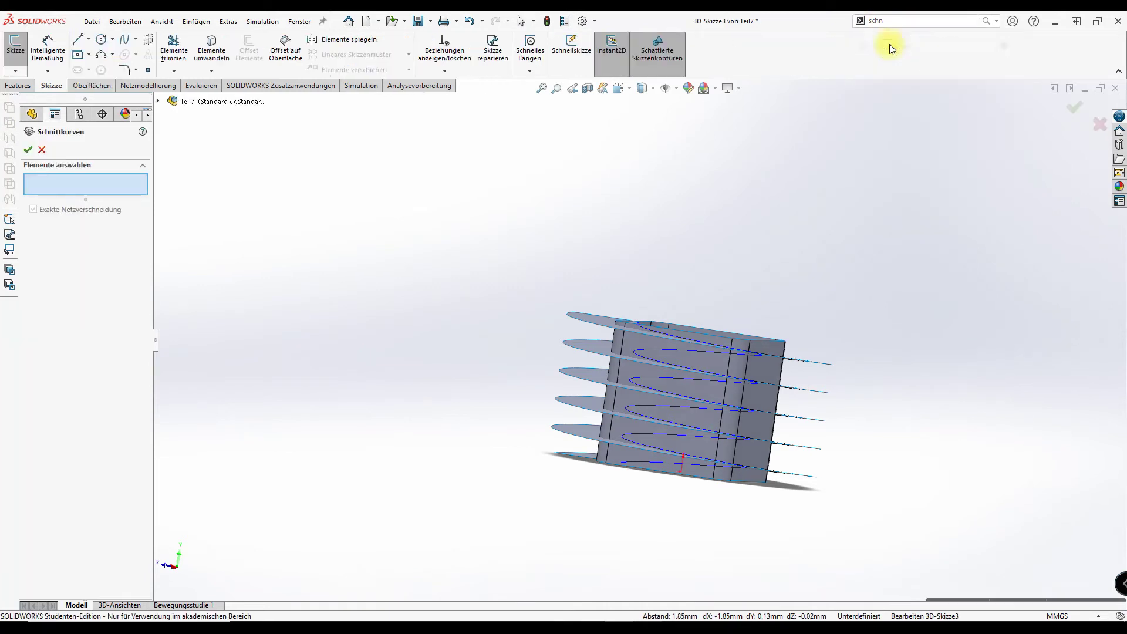
Step: Select the helical ribbon surface and the first side and corner faces of the square surface
{"action": "mouse_move", "coordinate": [785, 290]}
{"action": "middle_mouse_down"}
{"action": "mouse_move", "coordinate": [773, 330]}
{"action": "mouse_move", "coordinate": [800, 298]}
{"action": "mouse_move", "coordinate": [807, 306]}
{"action": "middle_mouse_up"}
{"action": "middle_click_drag", "start_coordinate": [629, 390], "coordinate": [740, 456]}
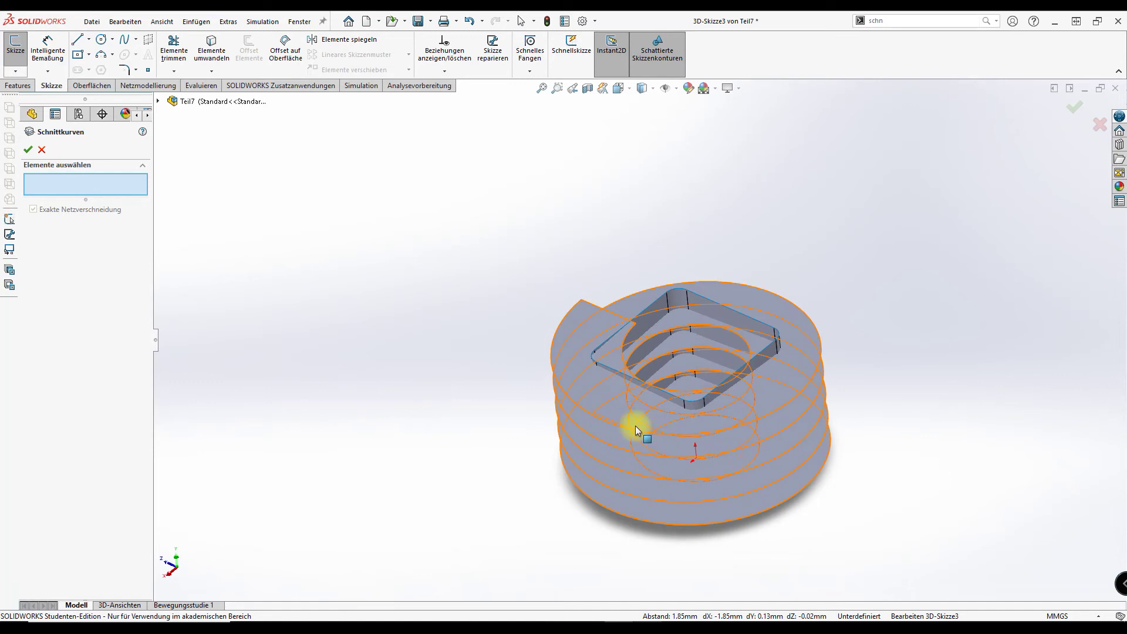
{"action": "left_click", "coordinate": [583, 381]}
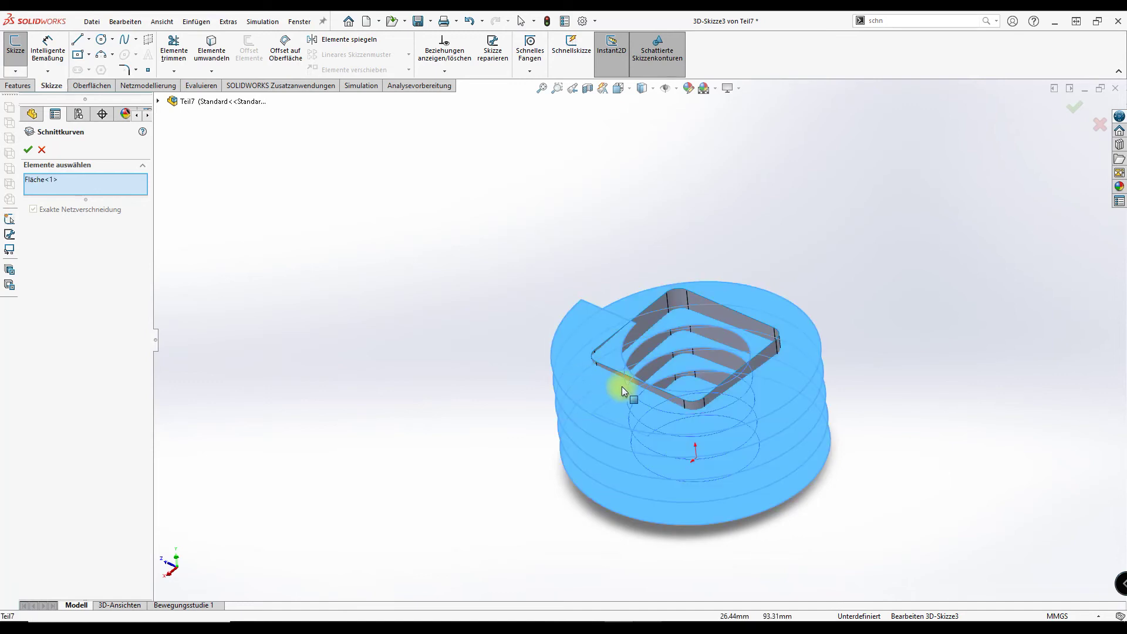
{"action": "scroll", "coordinate": [642, 386], "scroll_direction": "down", "scroll_amount": 2}
{"action": "scroll", "coordinate": [629, 367], "scroll_direction": "down", "scroll_amount": 4}
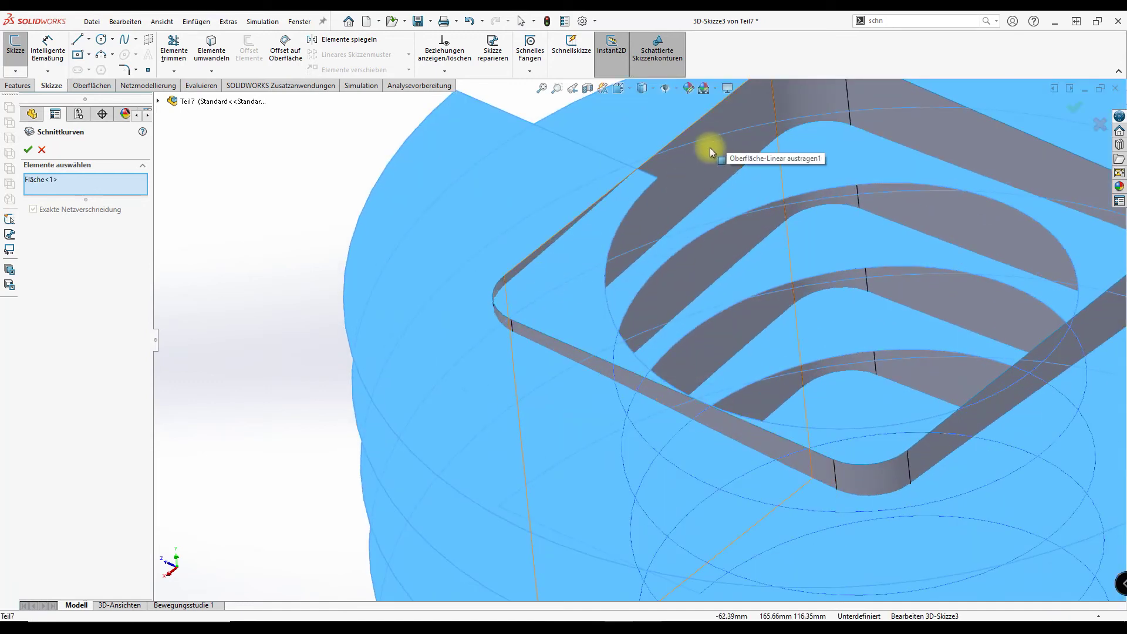
{"action": "left_click", "coordinate": [696, 154]}
{"action": "left_click", "coordinate": [499, 287]}
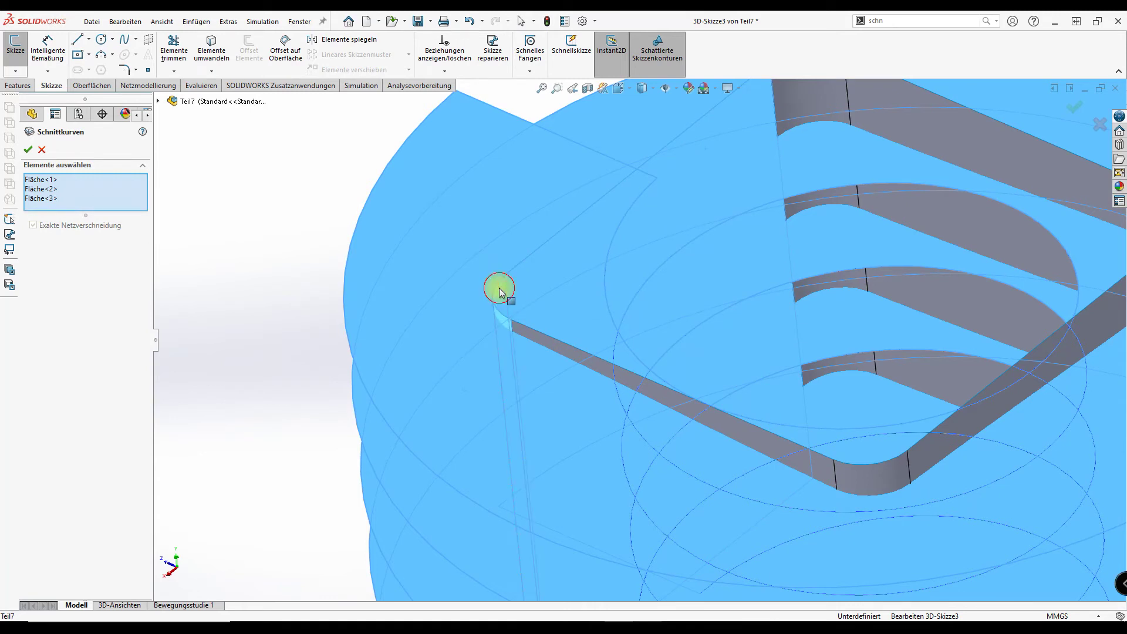
{"action": "left_click", "coordinate": [577, 357]}
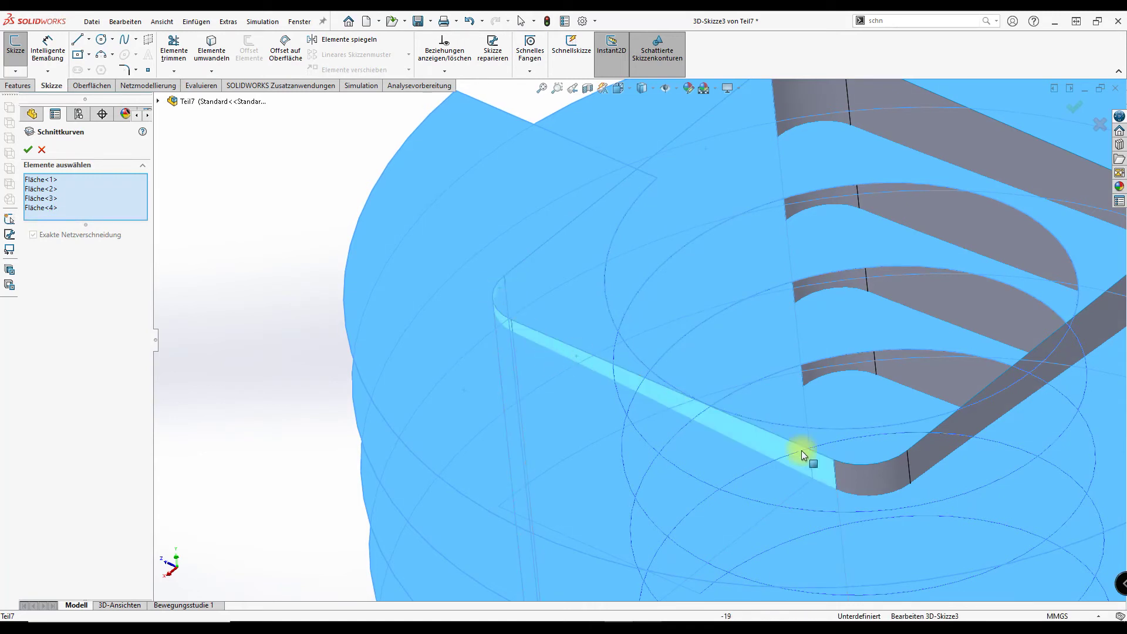
Step: Add the remaining square-surface faces and create the intersection curves
{"action": "left_click", "coordinate": [868, 475]}
{"action": "left_click", "coordinate": [950, 453]}
{"action": "left_click", "coordinate": [1072, 188]}
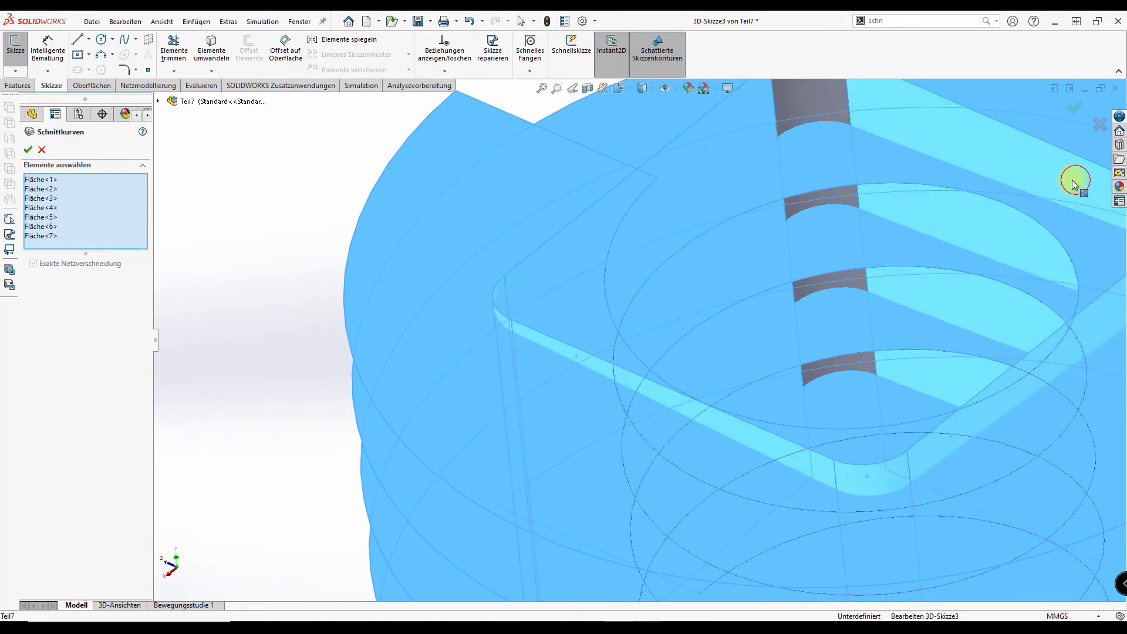
{"action": "left_click", "coordinate": [813, 105]}
{"action": "scroll", "coordinate": [886, 142], "scroll_direction": "up", "scroll_amount": 5}
{"action": "scroll", "coordinate": [915, 275], "scroll_direction": "down", "scroll_amount": 2}
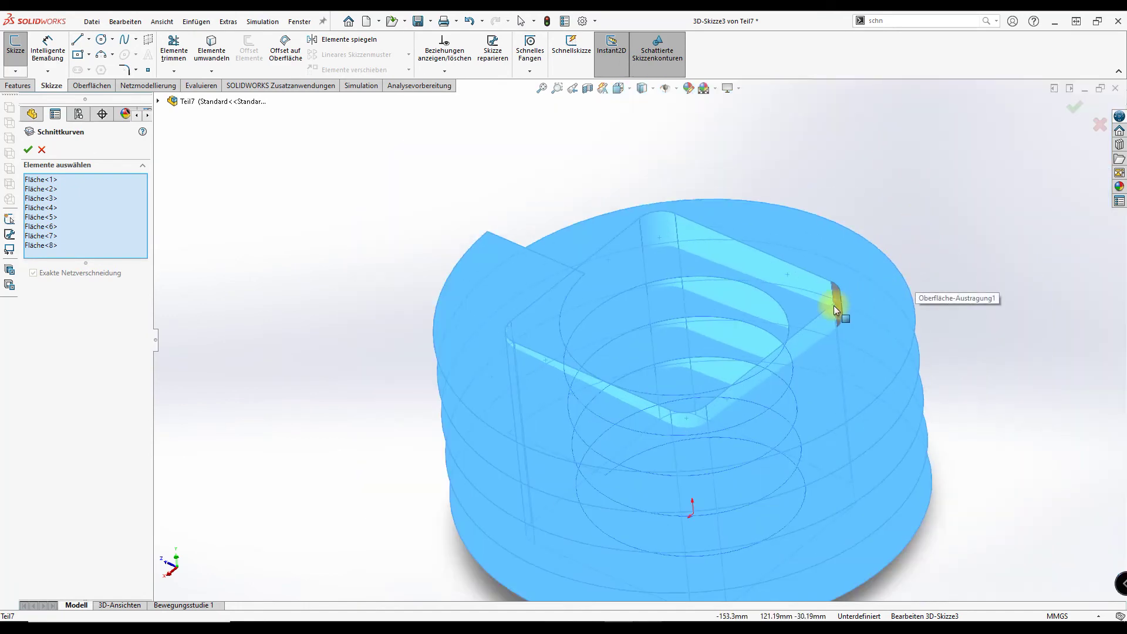
{"action": "left_click", "coordinate": [836, 306]}
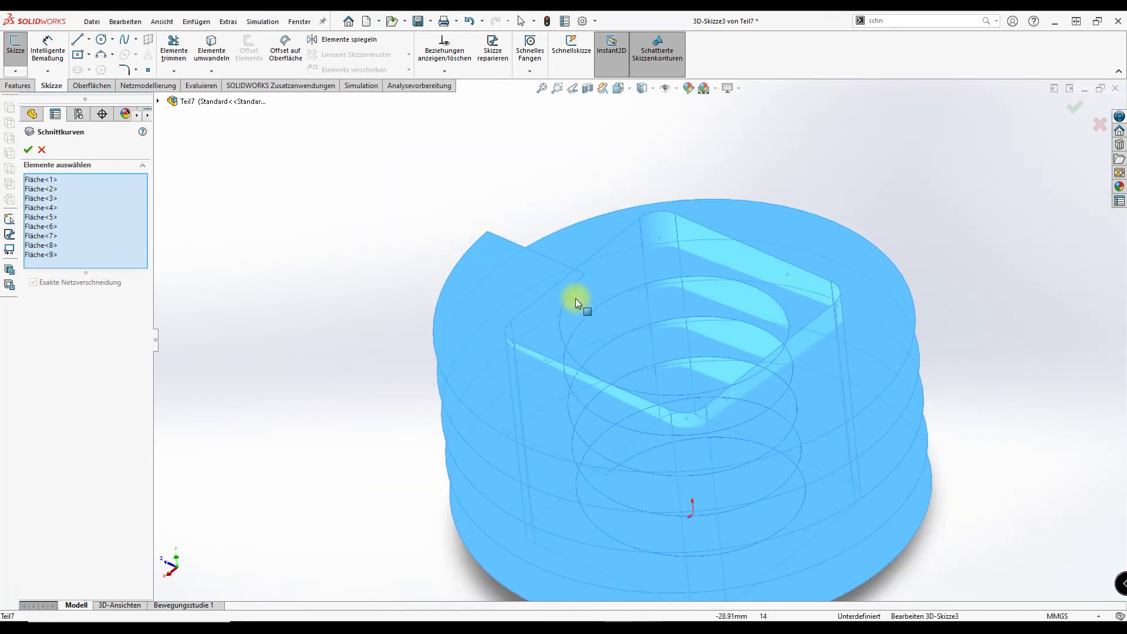
{"action": "left_click", "coordinate": [28, 151]}
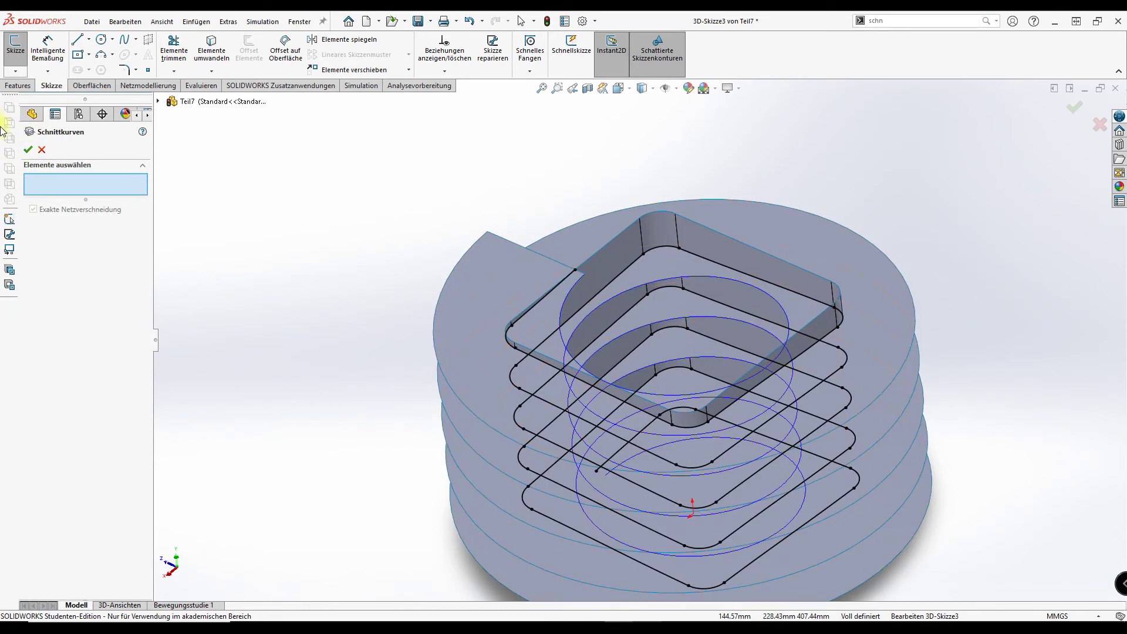
Step: Close Intersection Curves, hide the surface bodies, exit 3D-Skizze3 and zoom to fit
{"action": "left_click", "coordinate": [42, 150]}
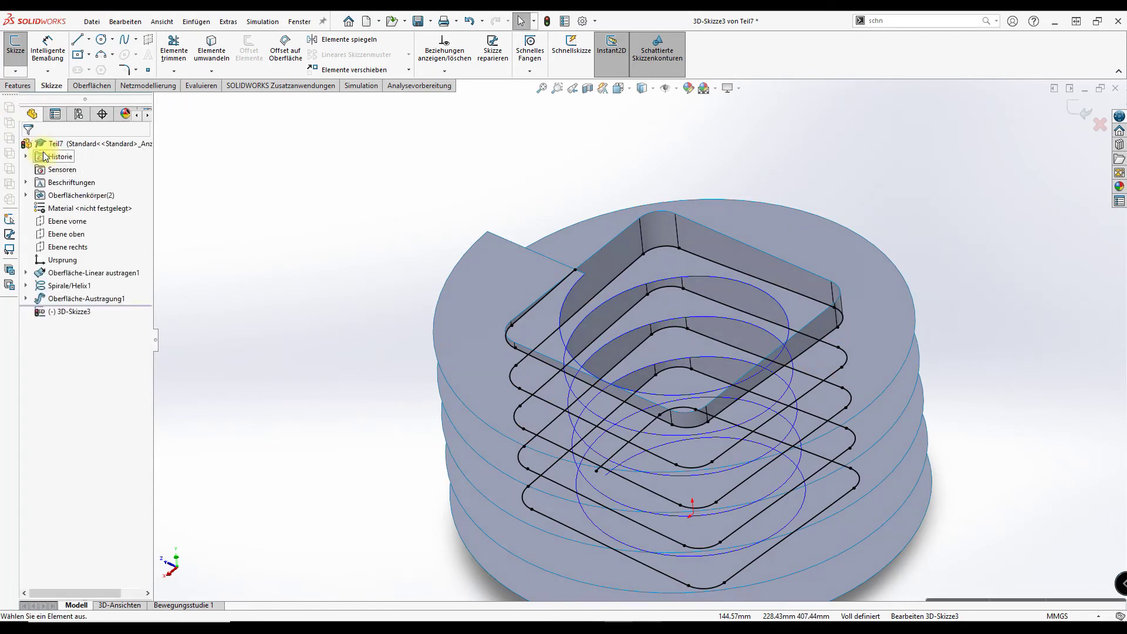
{"action": "left_click", "coordinate": [73, 197]}
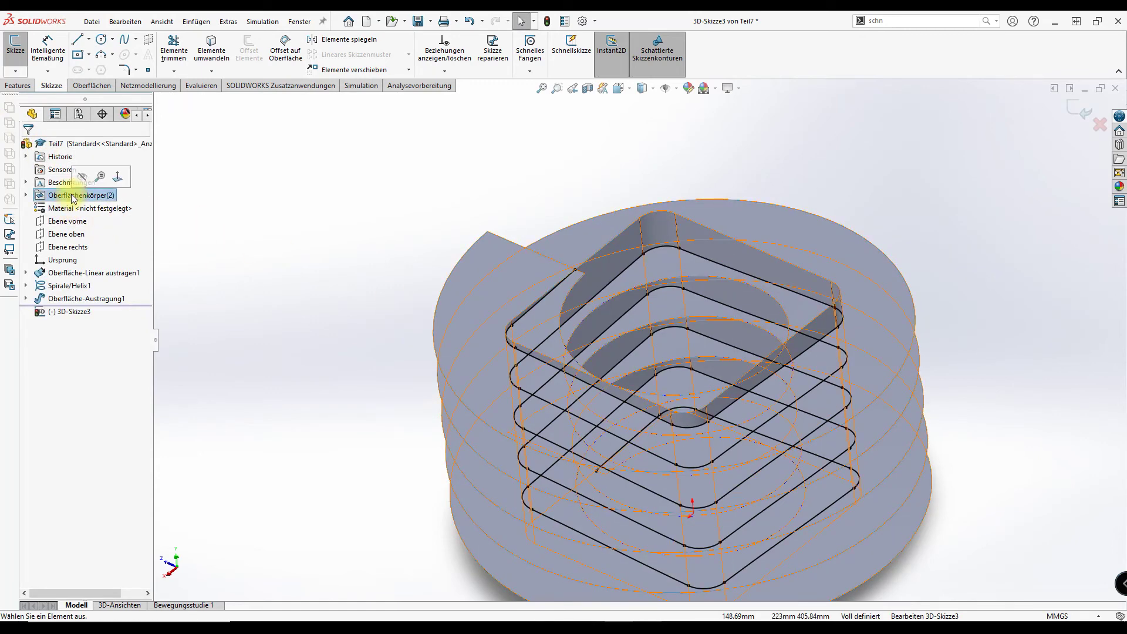
{"action": "left_click", "coordinate": [82, 177]}
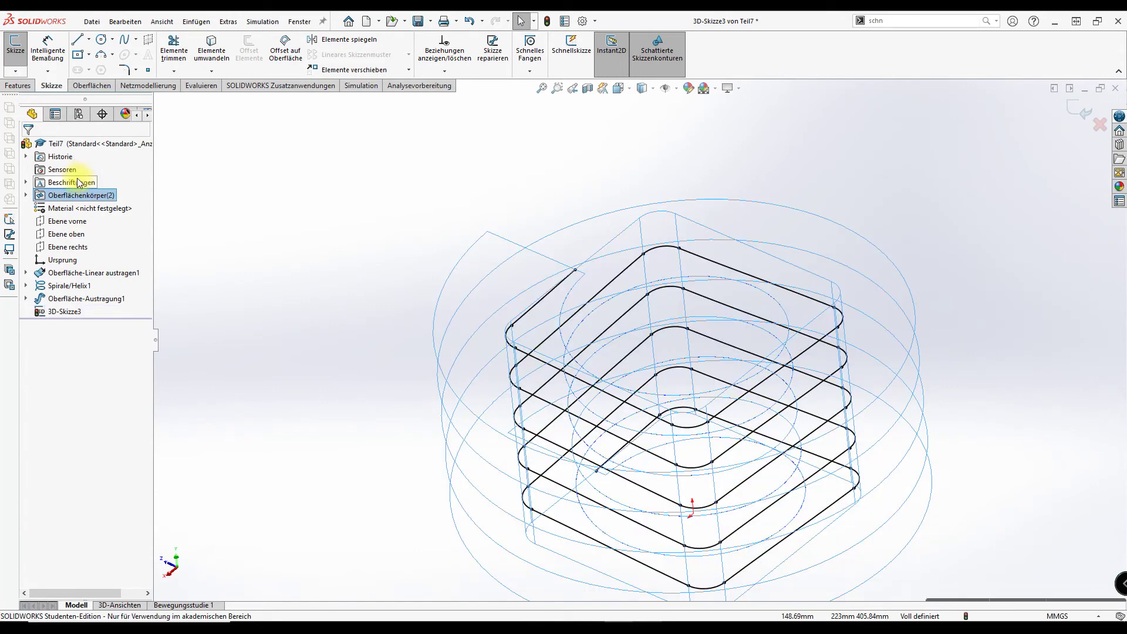
{"action": "left_click", "coordinate": [1079, 114]}
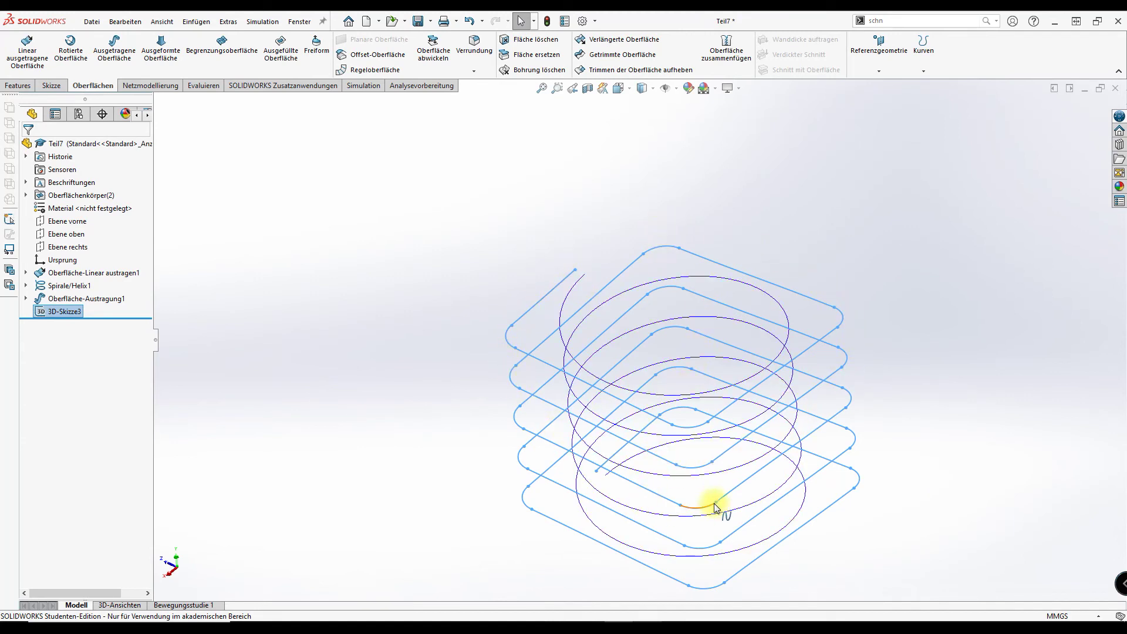
{"action": "key", "text": "z"}
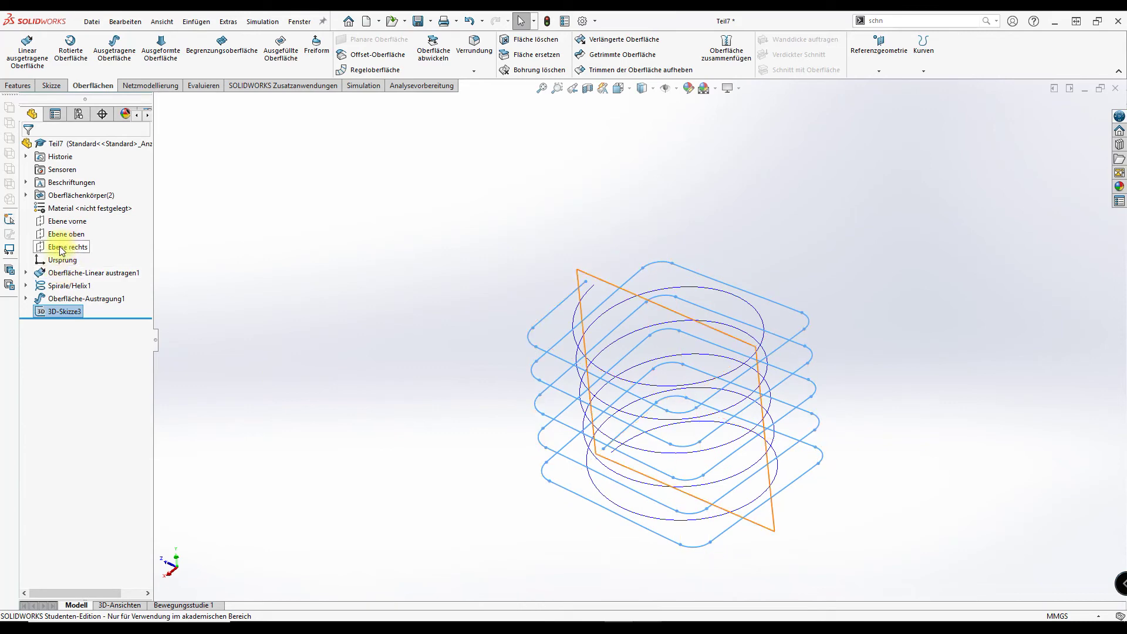
Step: Select Ebene rechts, switch to the Right view and zoom into the coil path's lower start
{"action": "left_click", "coordinate": [62, 247]}
{"action": "scroll", "coordinate": [599, 448], "scroll_direction": "down", "scroll_amount": 5}
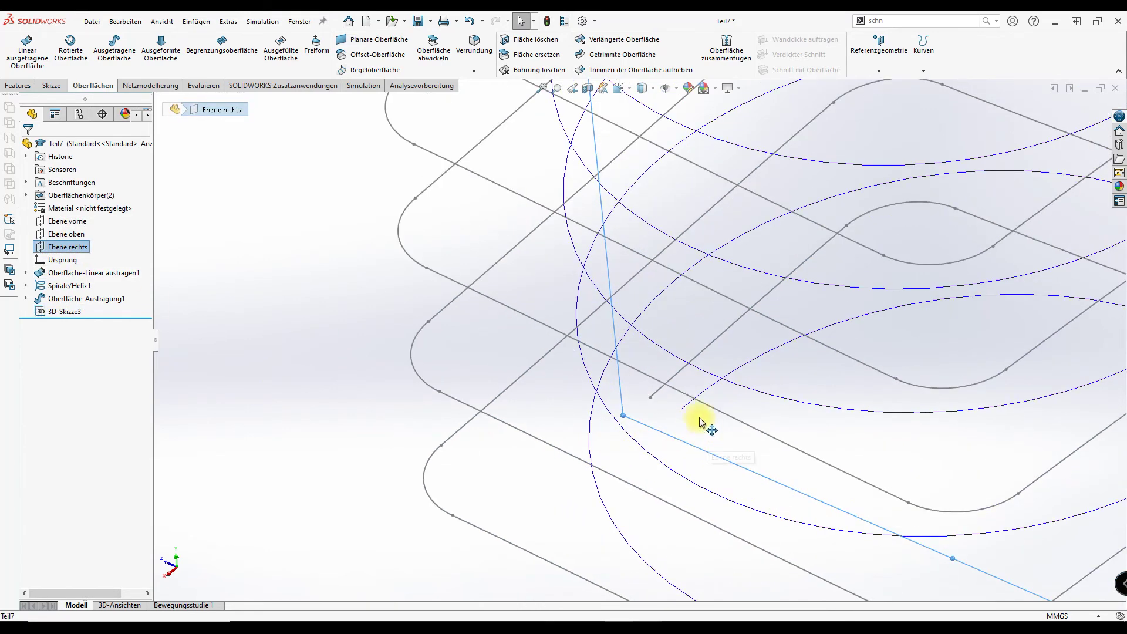
{"action": "middle_click_drag", "start_coordinate": [706, 441], "coordinate": [791, 446]}
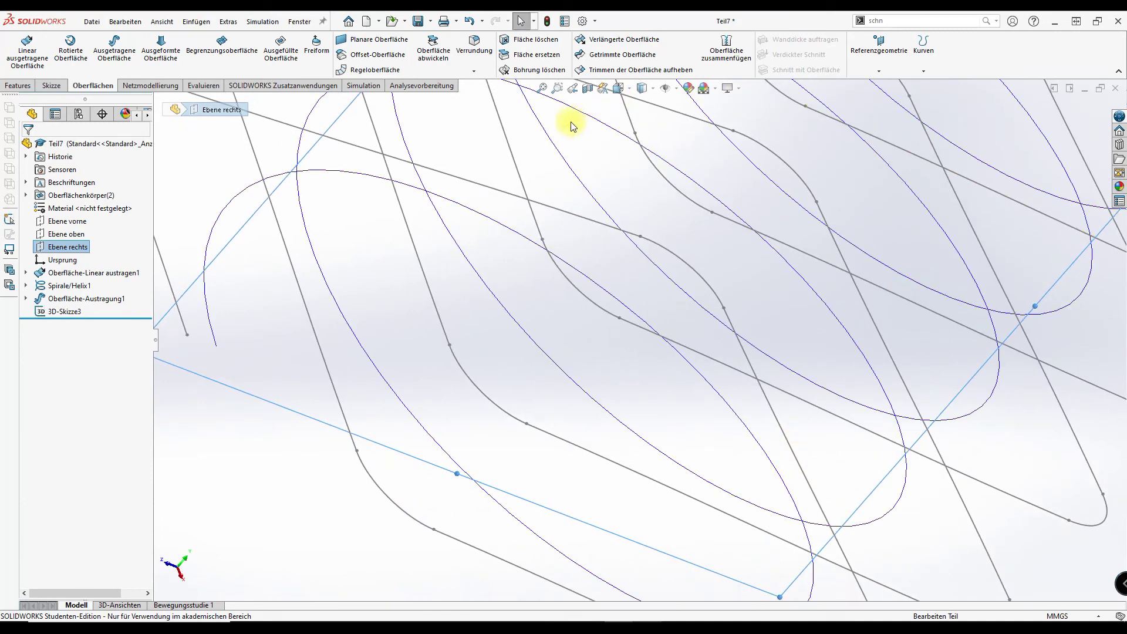
{"action": "left_click", "coordinate": [619, 90]}
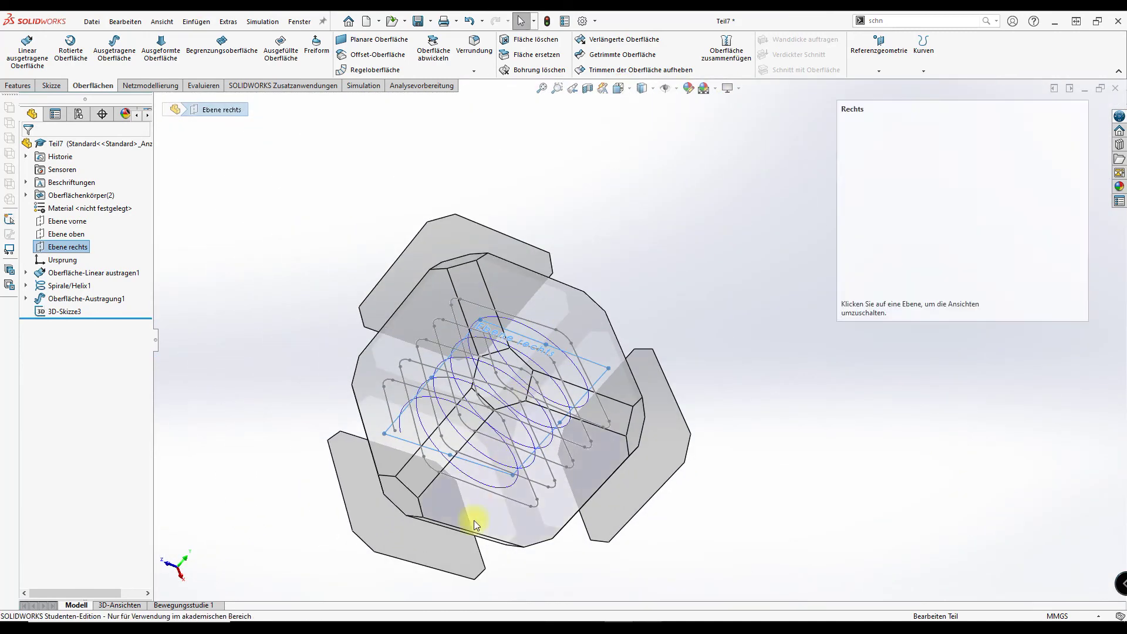
{"action": "left_click", "coordinate": [504, 480]}
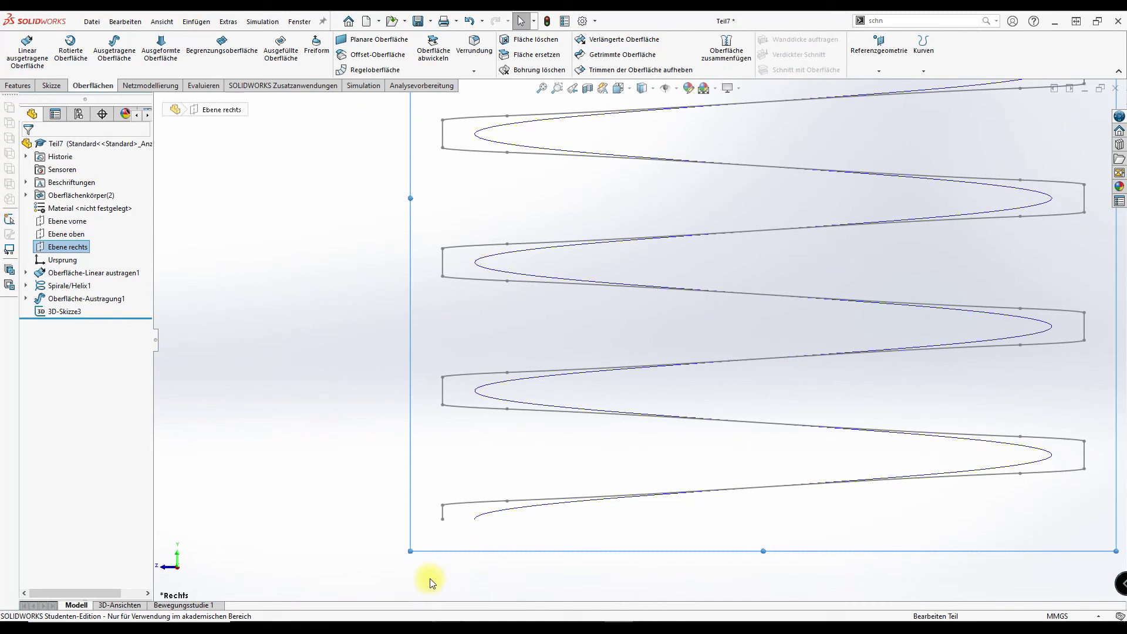
{"action": "scroll", "coordinate": [424, 586], "scroll_direction": "down", "scroll_amount": 5}
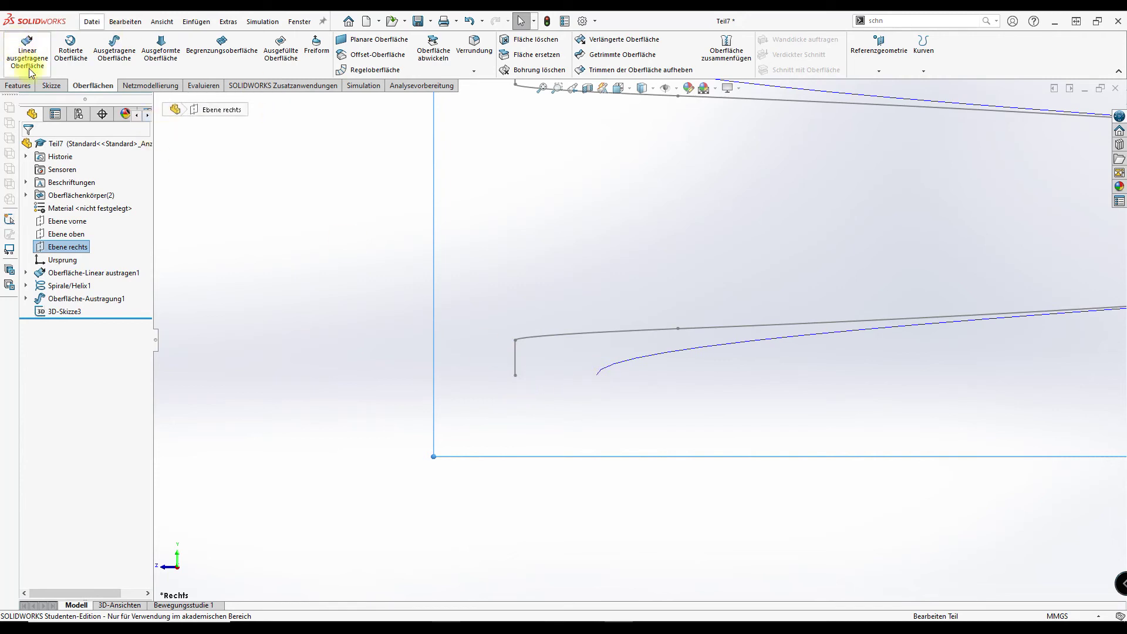
{"action": "left_click", "coordinate": [50, 87]}
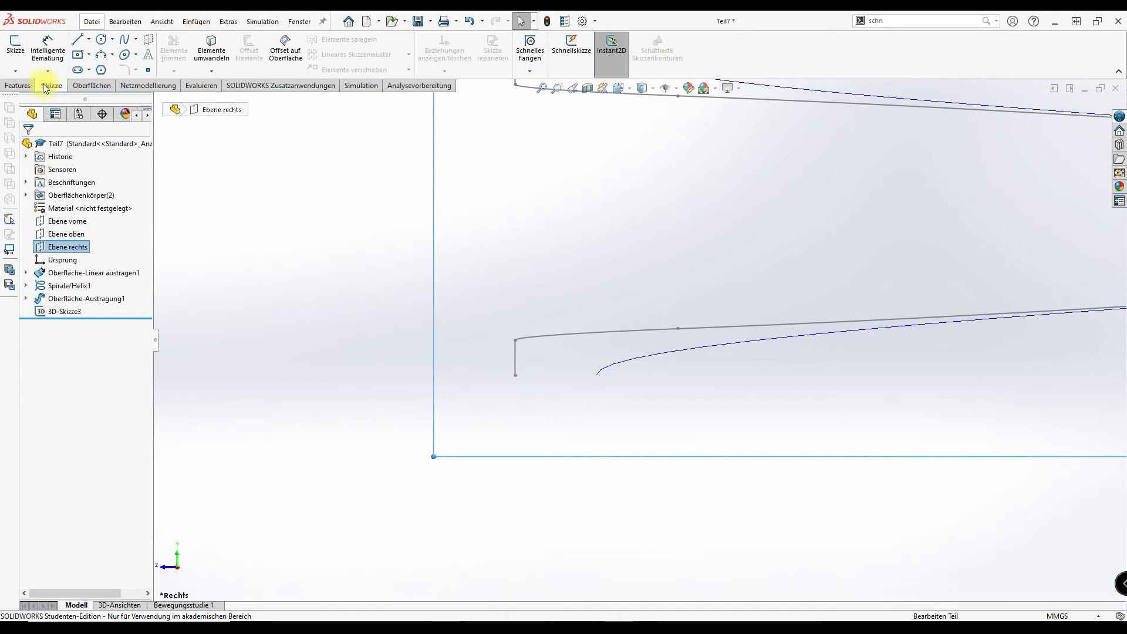
Step: Draw a hexagon with a concentric circle inside, centred on the coil path's start point
{"action": "left_click", "coordinate": [102, 70]}
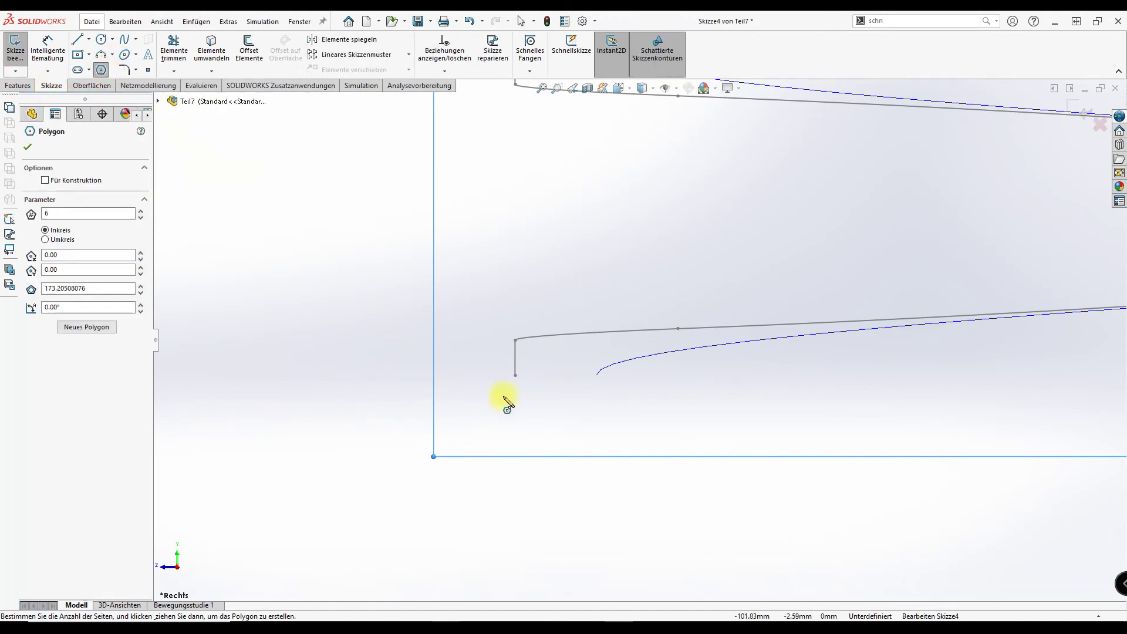
{"action": "left_click", "coordinate": [515, 376]}
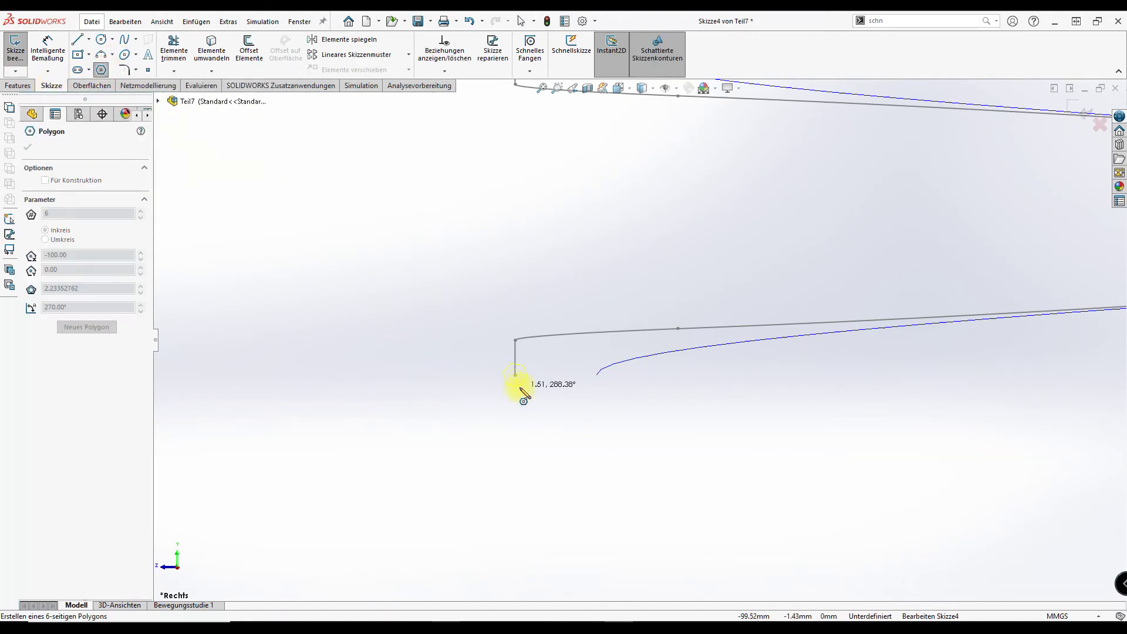
{"action": "left_click", "coordinate": [515, 435]}
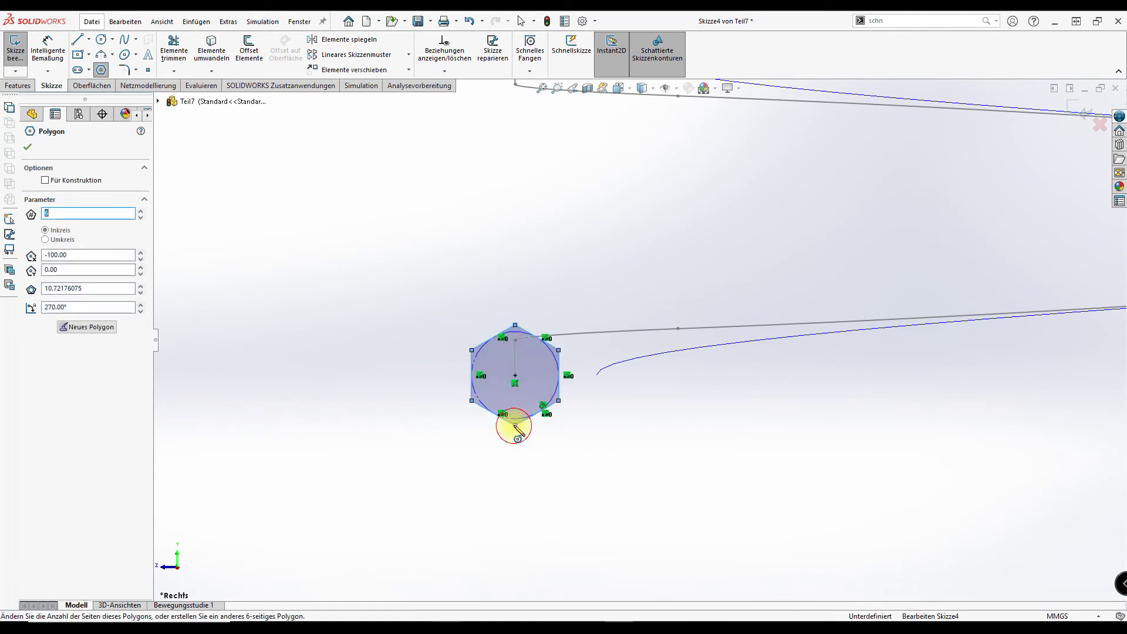
{"action": "left_click", "coordinate": [106, 43]}
{"action": "left_click", "coordinate": [515, 375]}
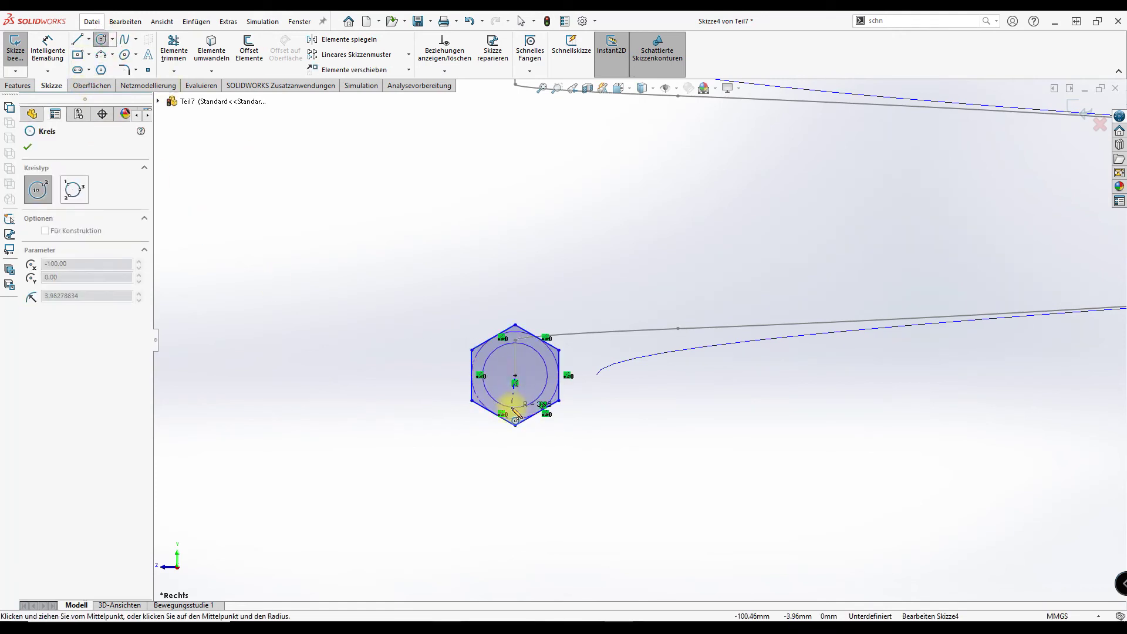
{"action": "left_click", "coordinate": [512, 408]}
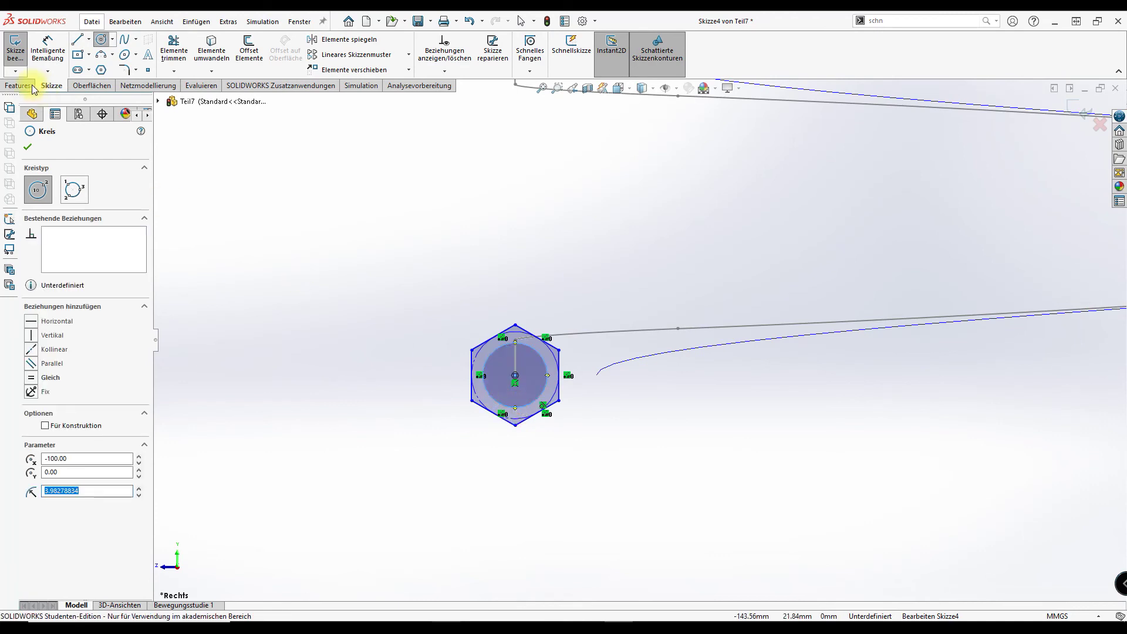
Step: Dimension the hexagon 20 mm across flats and the circle Ø15 mm, then exit Skizze4
{"action": "left_click", "coordinate": [47, 46]}
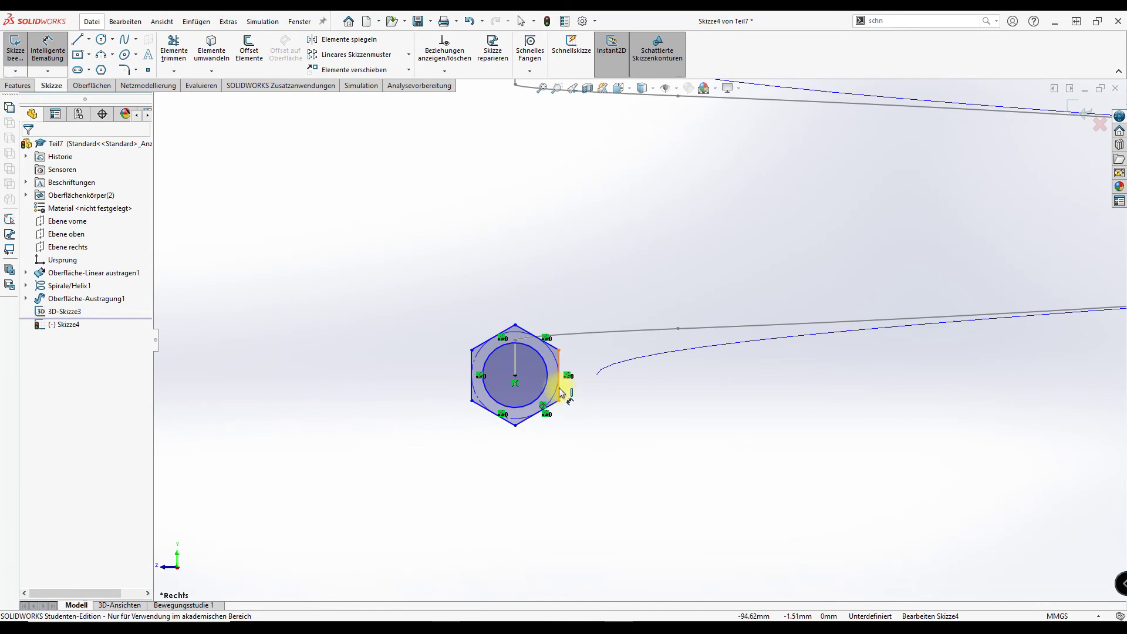
{"action": "left_click", "coordinate": [474, 383]}
{"action": "left_click", "coordinate": [499, 265]}
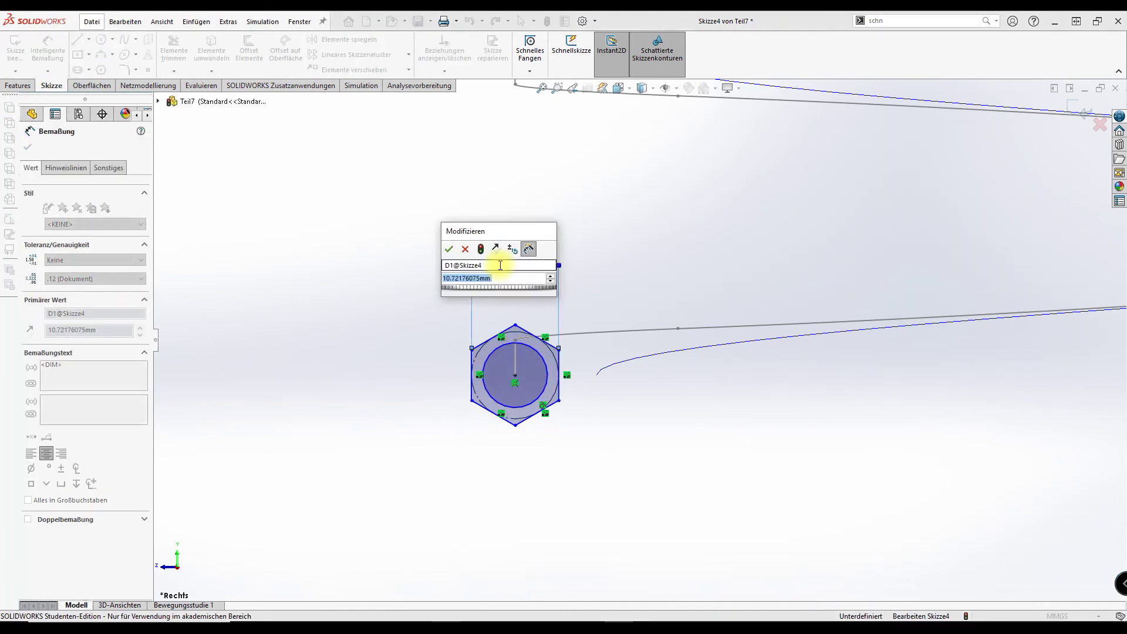
{"action": "type", "text": "20"}
{"action": "key", "text": "Return"}
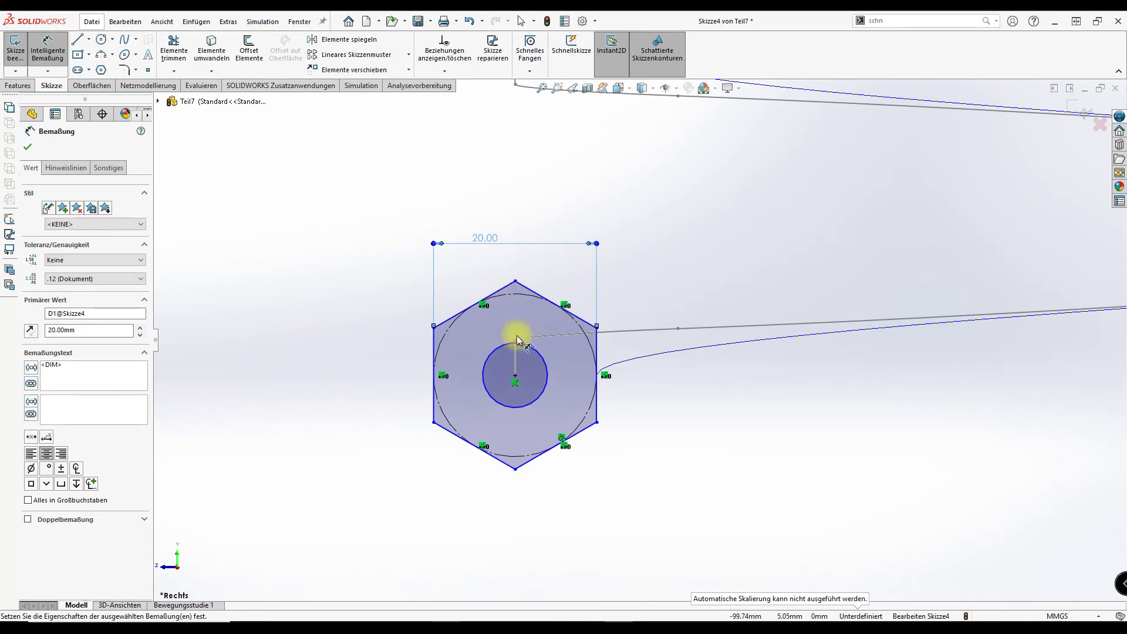
{"action": "left_click", "coordinate": [513, 344]}
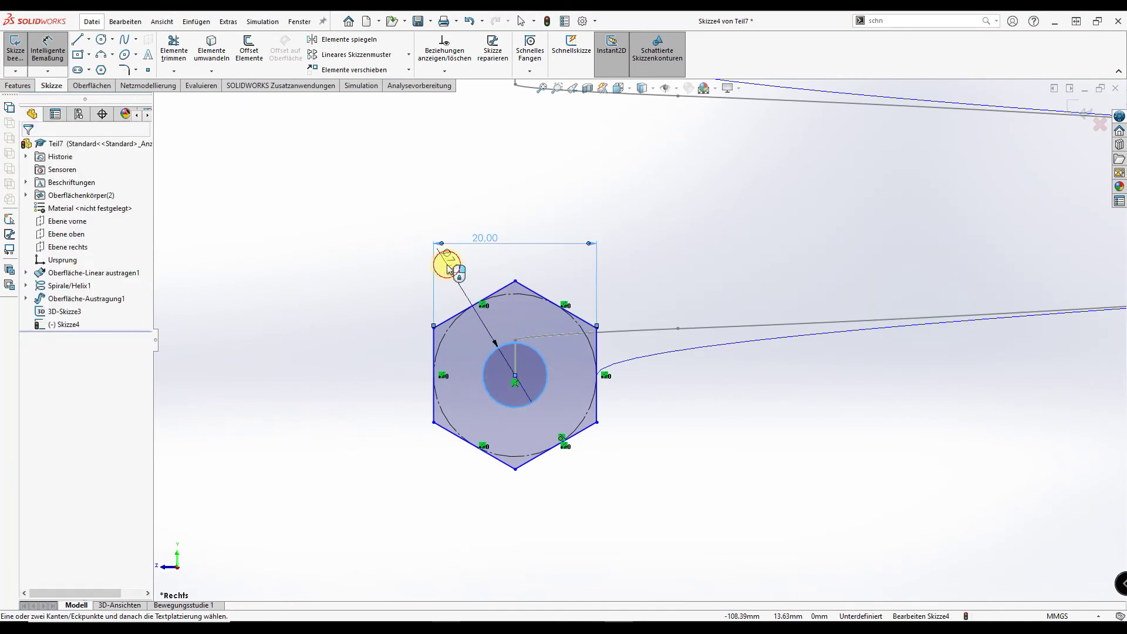
{"action": "left_click", "coordinate": [447, 269]}
{"action": "type", "text": "15"}
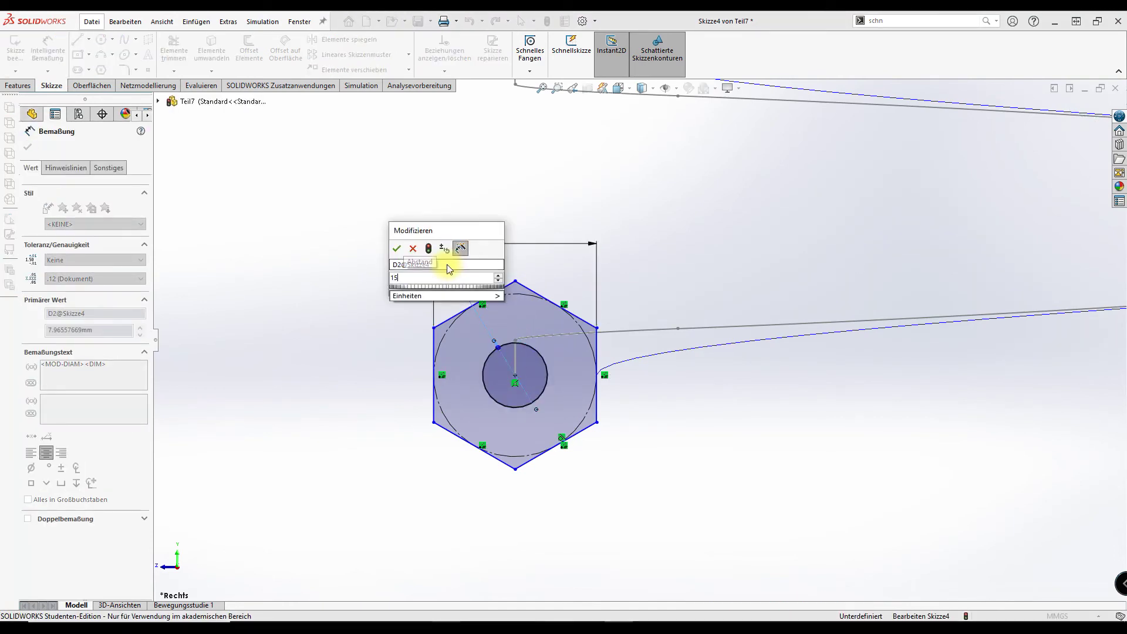
{"action": "left_click", "coordinate": [396, 248]}
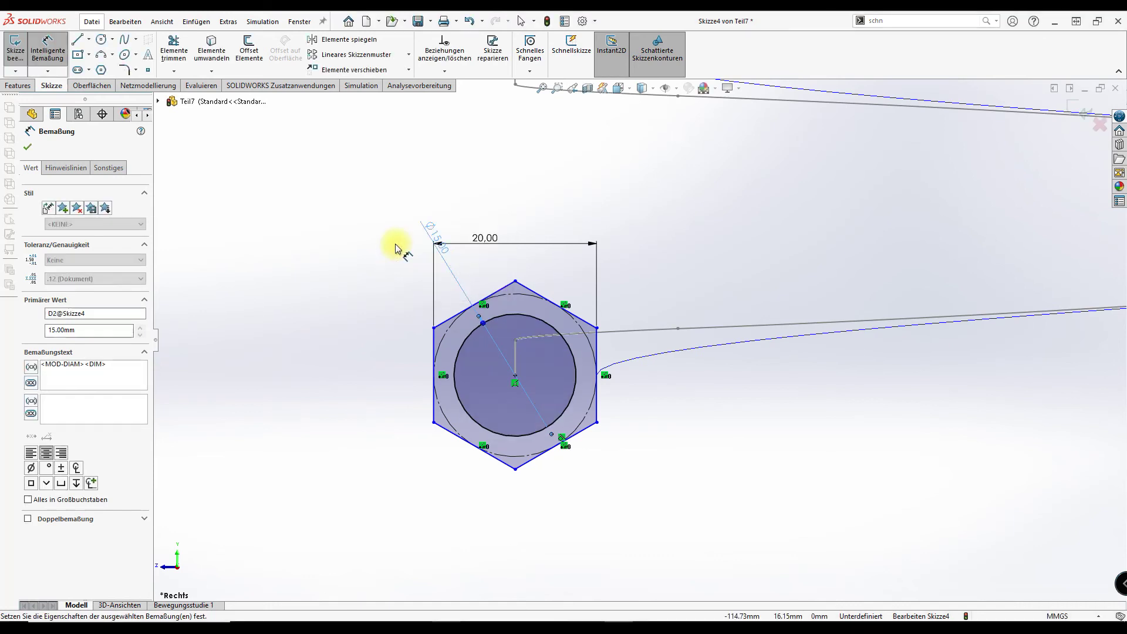
{"action": "left_click", "coordinate": [1076, 111]}
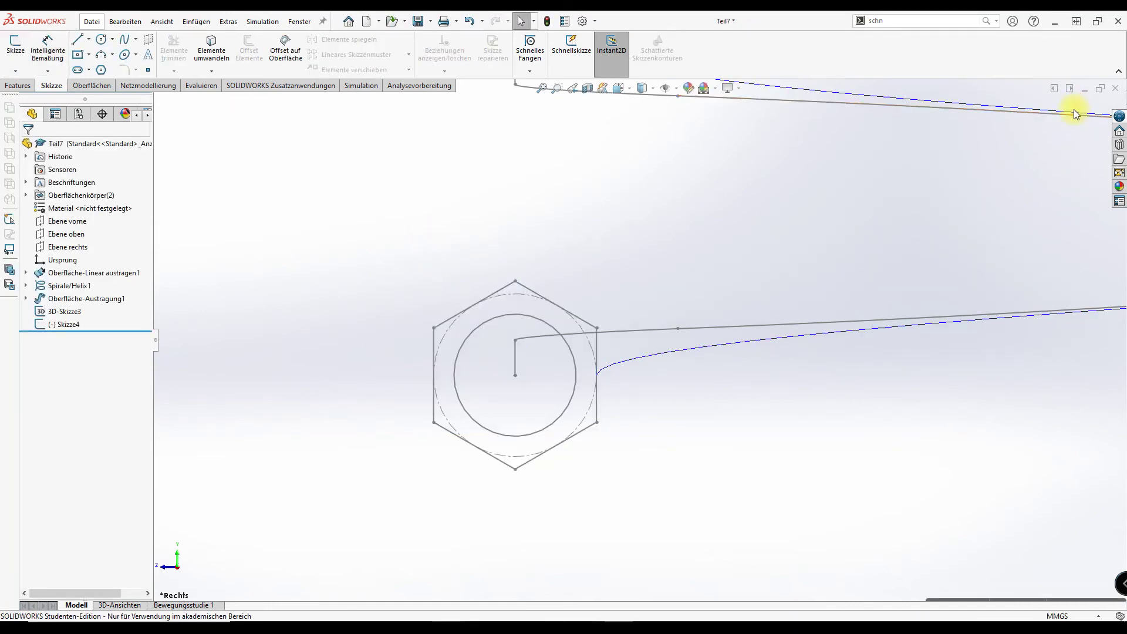
Step: Sweep the Skizze4 profile along 3D-Skizze3 into the solid spring Austragung1 and orbit to inspect it
{"action": "left_click", "coordinate": [18, 86]}
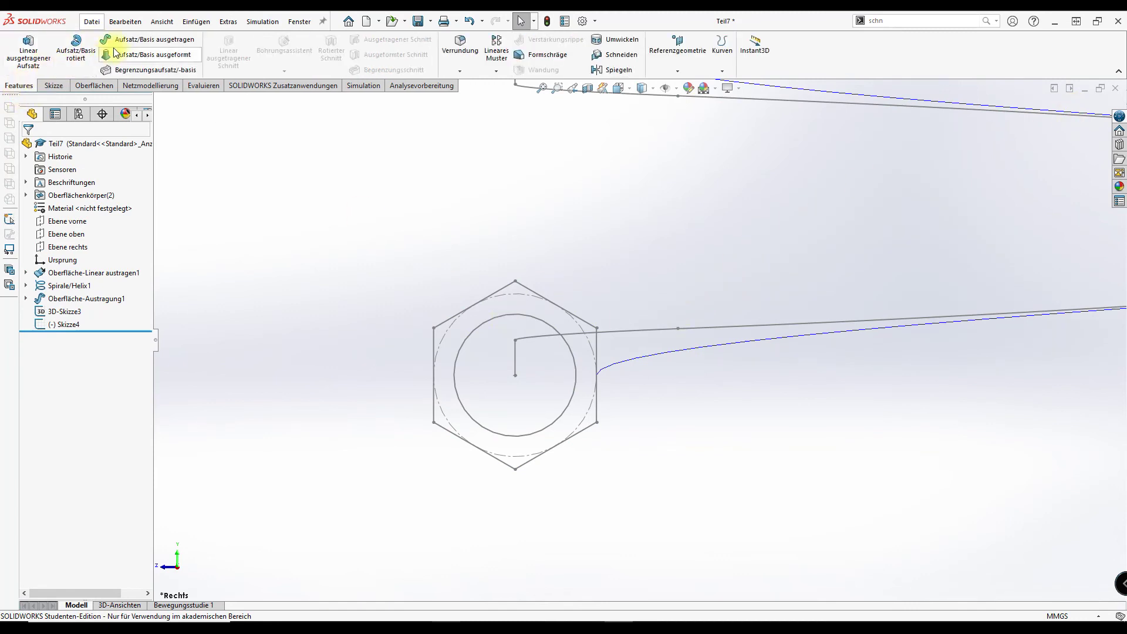
{"action": "left_click", "coordinate": [61, 326]}
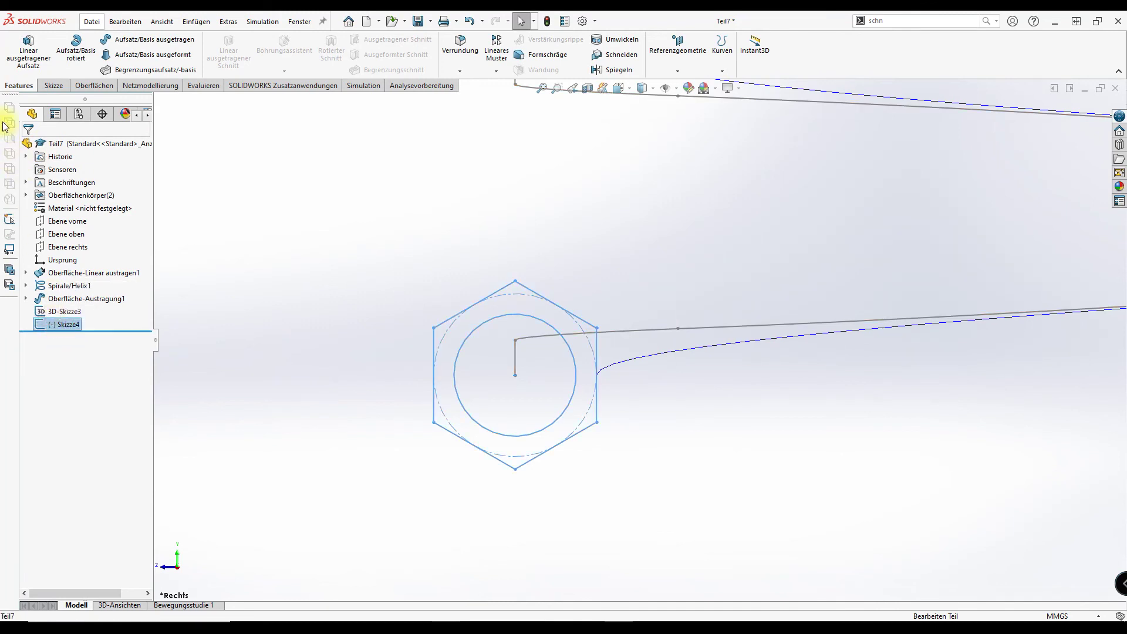
{"action": "left_click", "coordinate": [154, 39]}
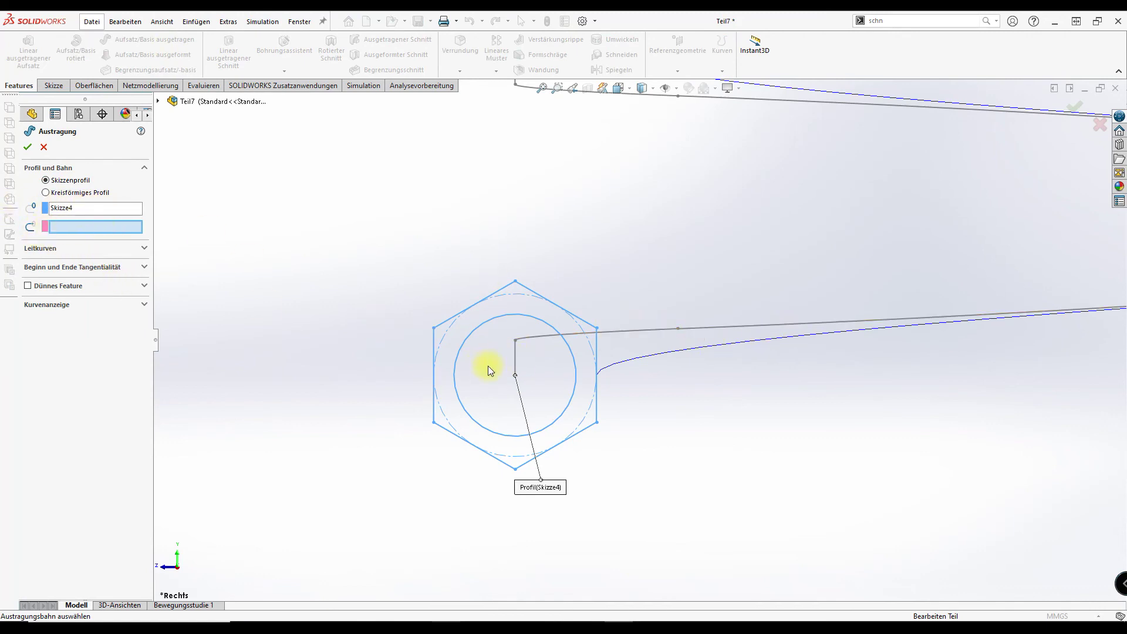
{"action": "left_click", "coordinate": [514, 365]}
{"action": "scroll", "coordinate": [704, 376], "scroll_direction": "up", "scroll_amount": 5}
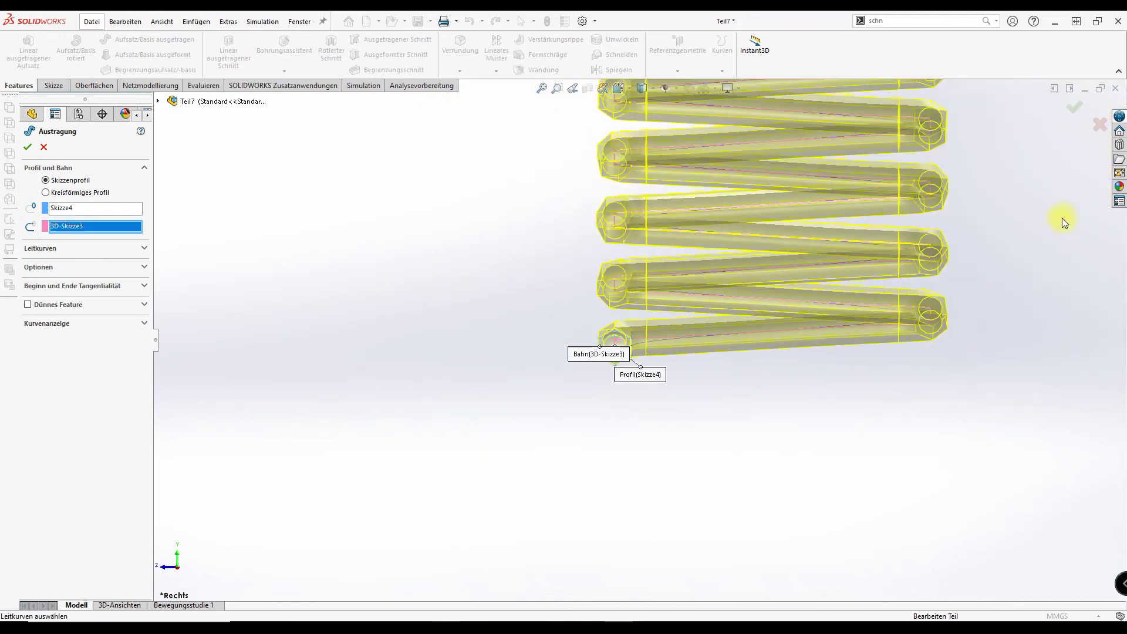
{"action": "left_click", "coordinate": [1074, 107]}
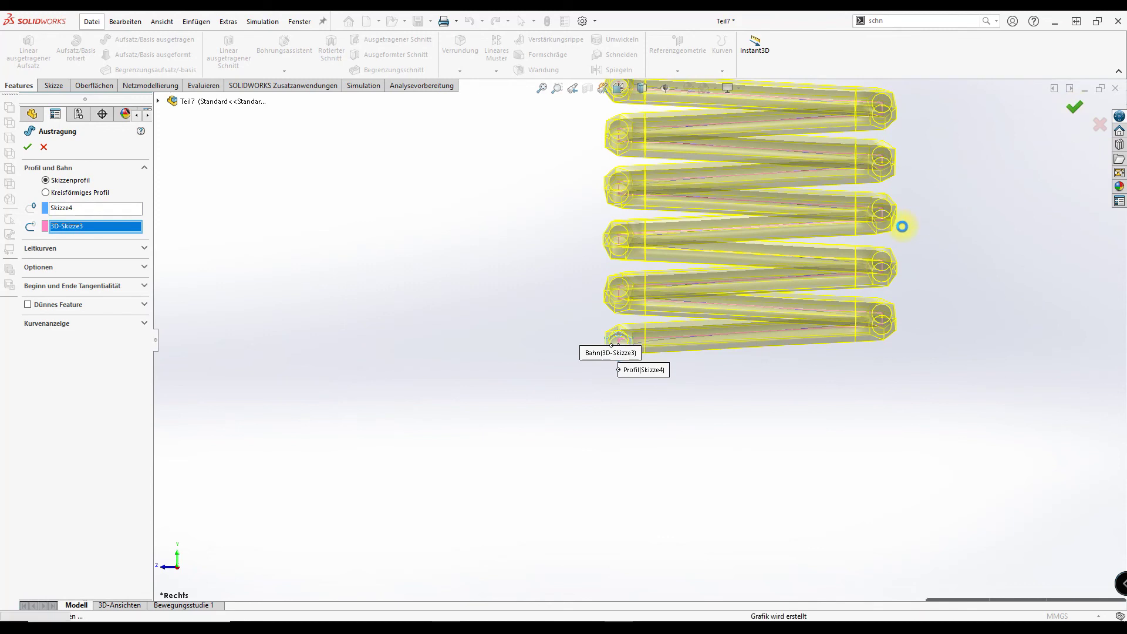
{"action": "mouse_move", "coordinate": [797, 247]}
{"action": "middle_mouse_down"}
{"action": "mouse_move", "coordinate": [889, 430]}
{"action": "mouse_move", "coordinate": [876, 284]}
{"action": "mouse_move", "coordinate": [800, 96]}
{"action": "mouse_move", "coordinate": [712, 25]}
{"action": "mouse_move", "coordinate": [641, 21]}
{"action": "mouse_move", "coordinate": [528, 113]}
{"action": "mouse_move", "coordinate": [531, 233]}
{"action": "mouse_move", "coordinate": [625, 174]}
{"action": "mouse_move", "coordinate": [601, 331]}
{"action": "middle_mouse_up"}
{"action": "mouse_move", "coordinate": [659, 290]}
{"action": "middle_mouse_down"}
{"action": "mouse_move", "coordinate": [734, 292]}
{"action": "mouse_move", "coordinate": [845, 323]}
{"action": "mouse_move", "coordinate": [852, 347]}
{"action": "mouse_move", "coordinate": [488, 483]}
{"action": "mouse_move", "coordinate": [478, 458]}
{"action": "mouse_move", "coordinate": [499, 478]}
{"action": "mouse_move", "coordinate": [465, 486]}
{"action": "mouse_move", "coordinate": [480, 449]}
{"action": "mouse_move", "coordinate": [499, 465]}
{"action": "mouse_move", "coordinate": [680, 448]}
{"action": "mouse_move", "coordinate": [775, 421]}
{"action": "mouse_move", "coordinate": [848, 430]}
{"action": "mouse_move", "coordinate": [925, 417]}
{"action": "mouse_move", "coordinate": [946, 367]}
{"action": "middle_mouse_up"}
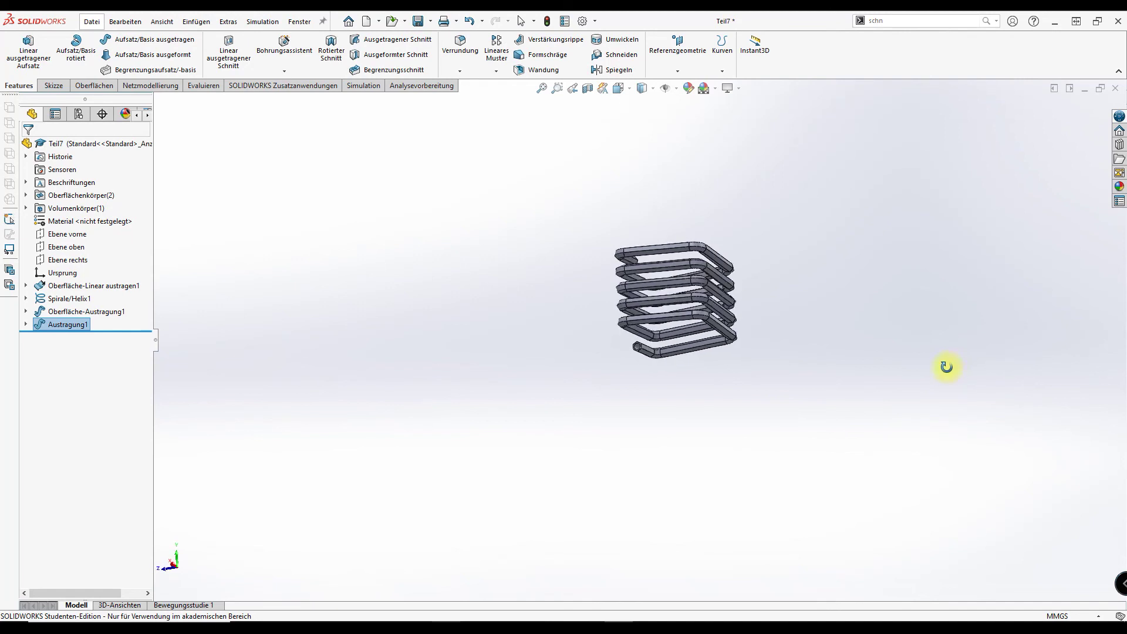
Step: Leave rotate-view mode with the spring shown side-on
{"action": "key", "text": "Escape"}
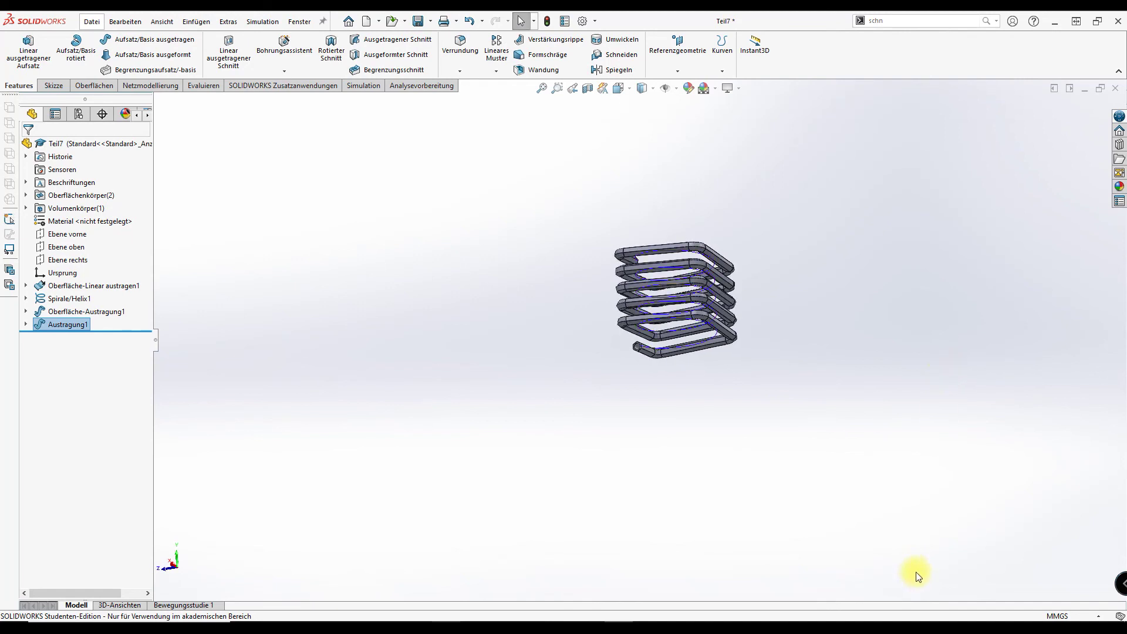